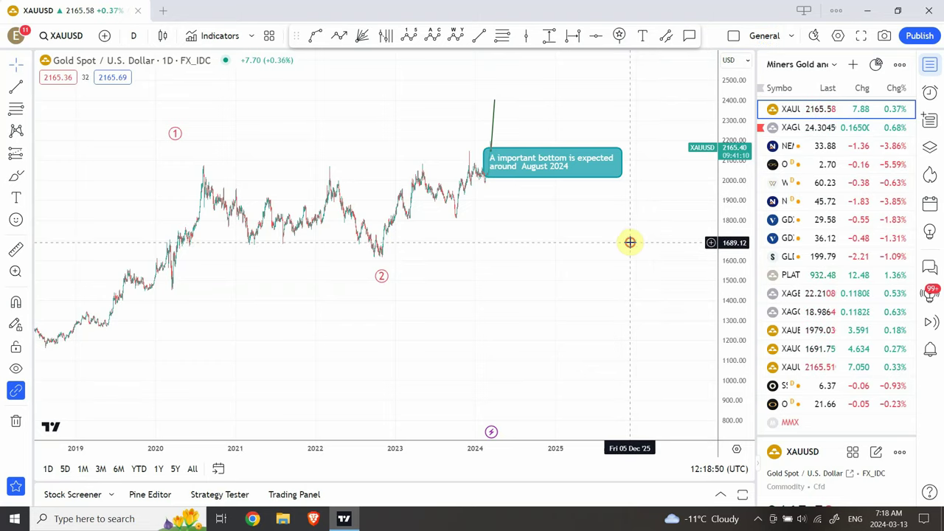
Step: Move the August 2024 bottom callout clear of the gold price and delete the green upward projection line
{"action": "mouse_move", "coordinate": [628, 240]}
{"action": "left_mouse_down"}
{"action": "mouse_move", "coordinate": [597, 339]}
{"action": "mouse_move", "coordinate": [572, 380]}
{"action": "left_mouse_up"}
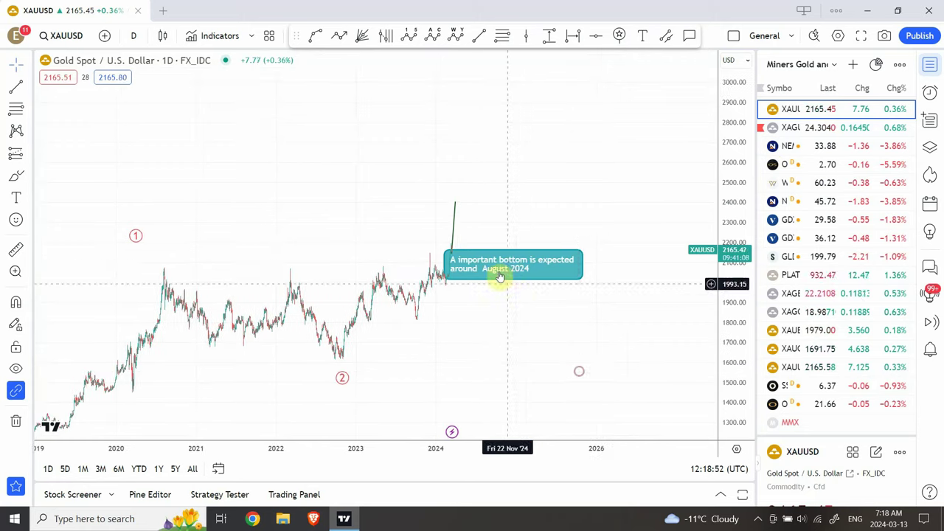
{"action": "left_click_drag", "start_coordinate": [499, 280], "coordinate": [548, 259]}
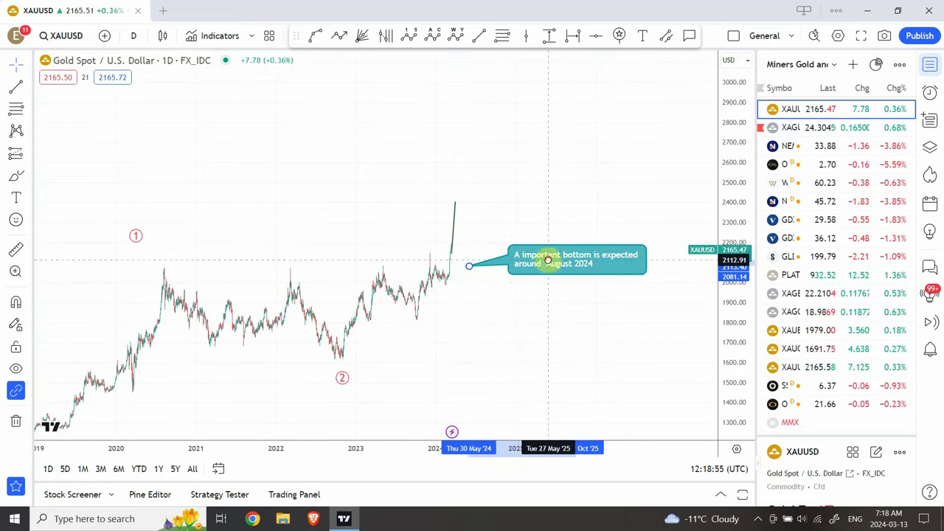
{"action": "left_click", "coordinate": [455, 220]}
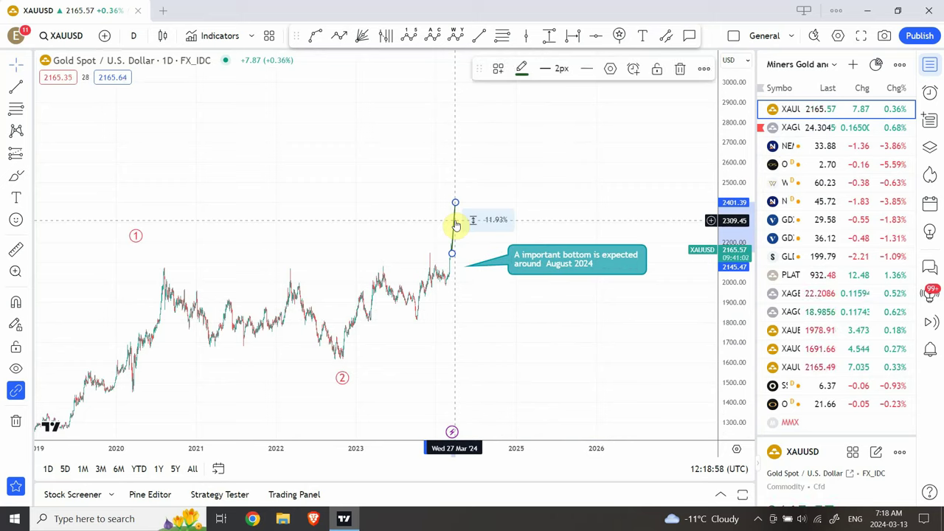
{"action": "key", "text": "Delete"}
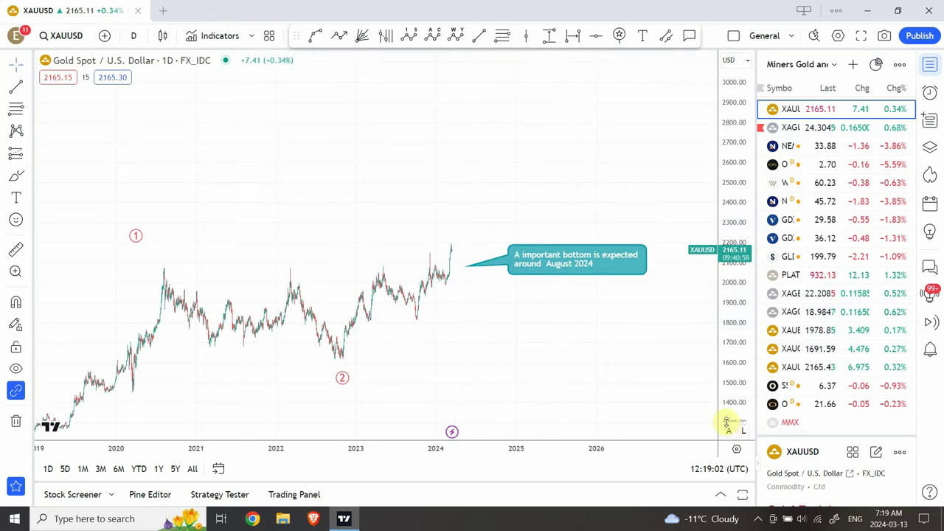
Step: Switch the gold chart to the 4-hour interval and fit the price scale to the visible candles
{"action": "left_click", "coordinate": [136, 37]}
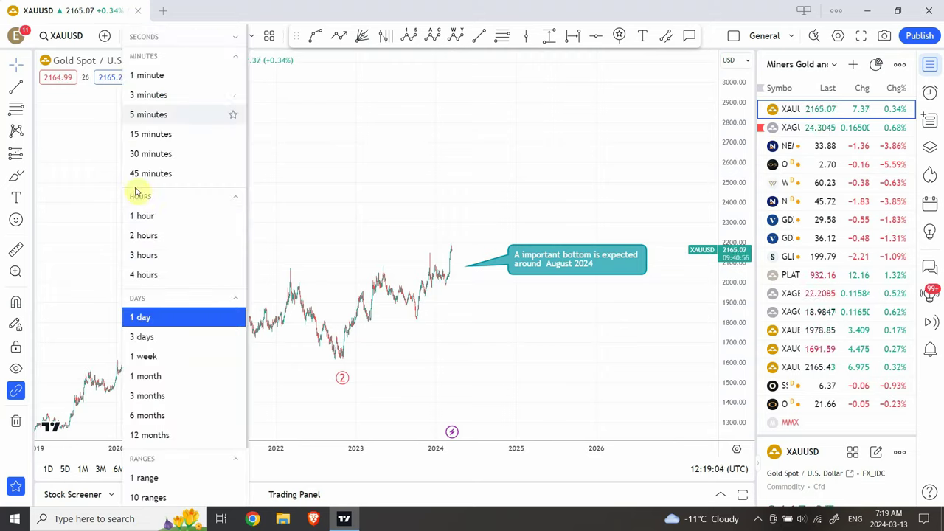
{"action": "left_click", "coordinate": [154, 275]}
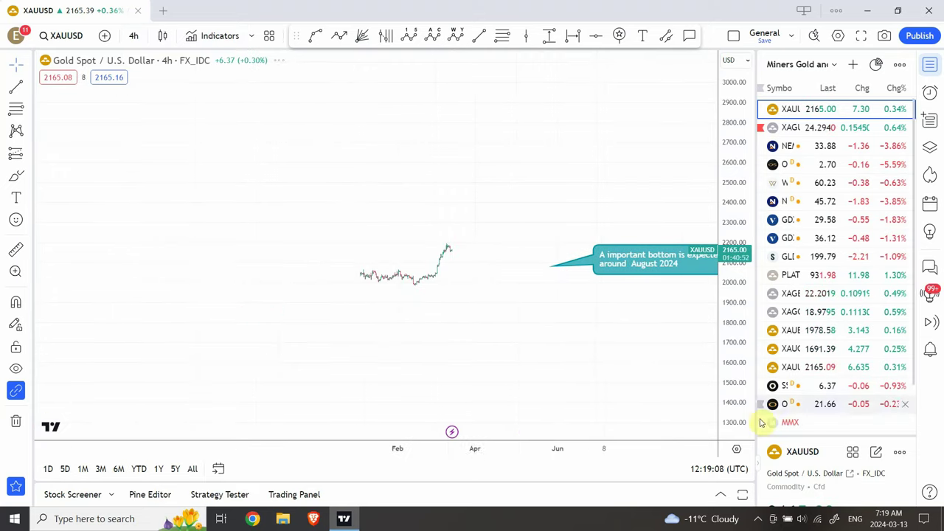
{"action": "left_click", "coordinate": [729, 431]}
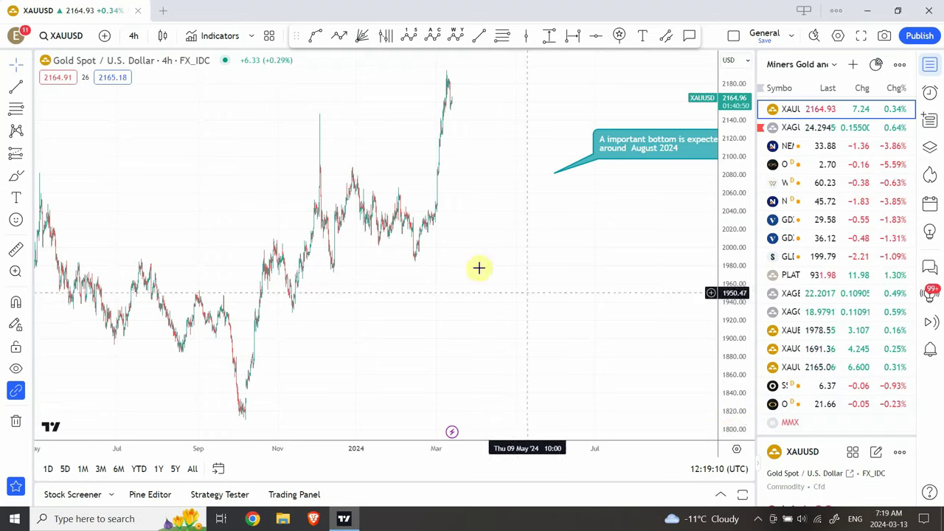
{"action": "left_click_drag", "start_coordinate": [498, 351], "coordinate": [480, 312]}
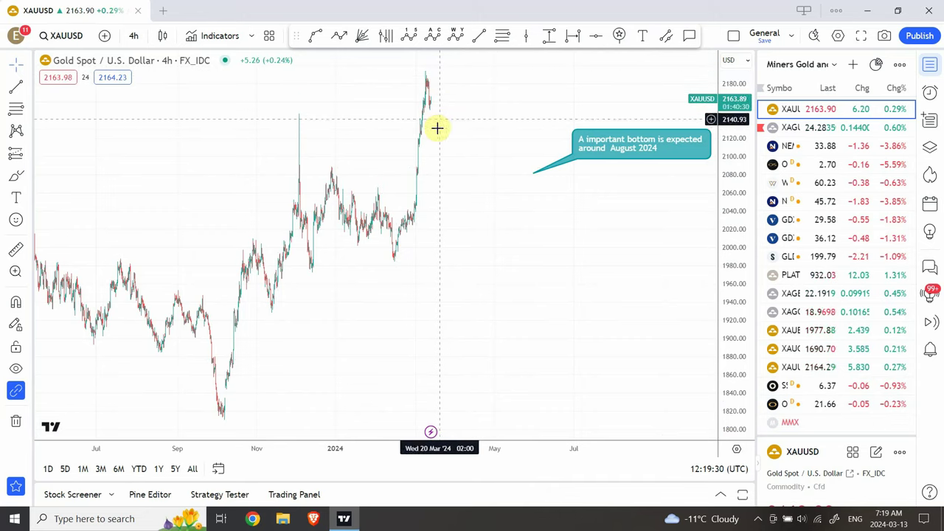
Step: Switch the gold chart to the 1-hour interval and frame the February–March rally with room above the high
{"action": "left_click", "coordinate": [136, 39]}
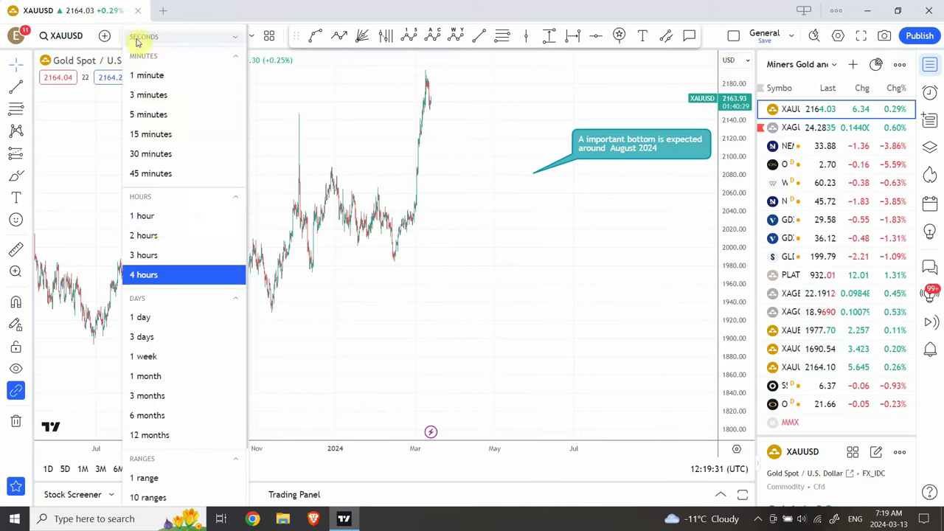
{"action": "left_click", "coordinate": [153, 221]}
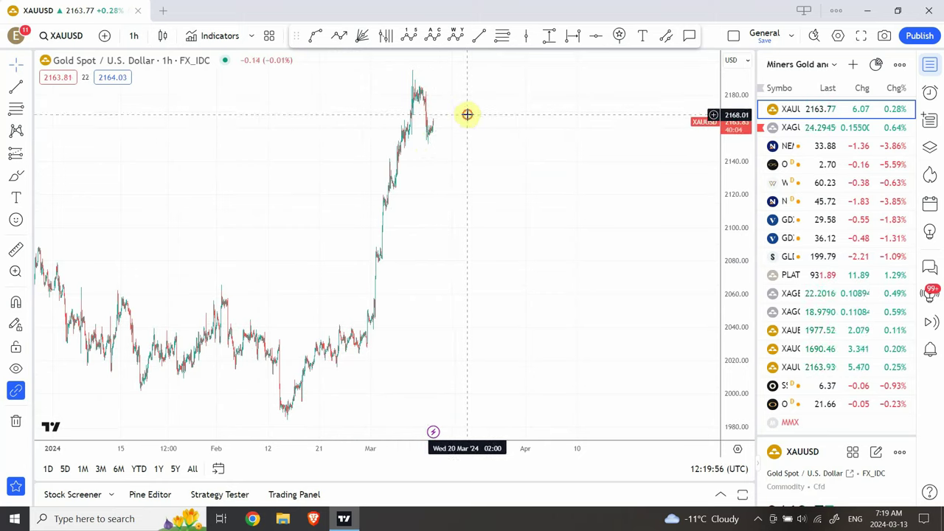
{"action": "left_click_drag", "start_coordinate": [465, 114], "coordinate": [455, 215]}
{"action": "left_click_drag", "start_coordinate": [717, 167], "coordinate": [720, 240]}
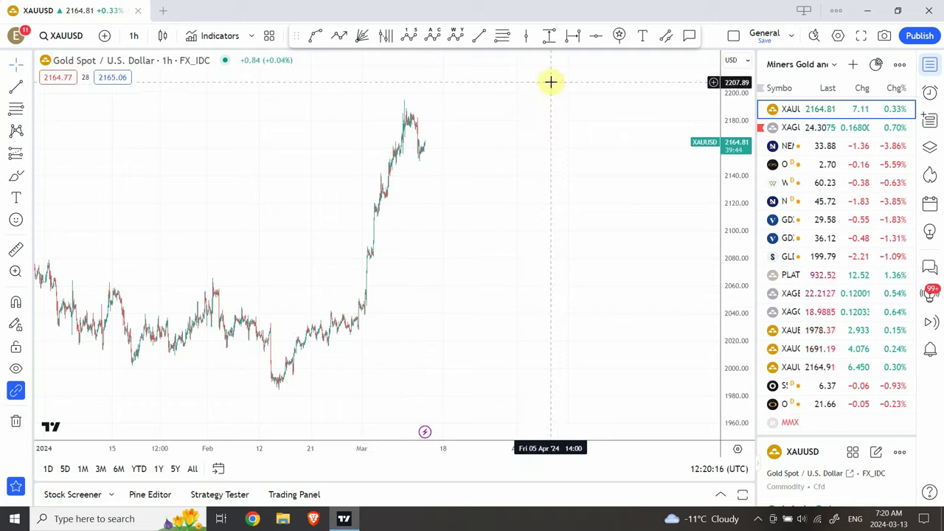
Step: Draw a Fib retracement over the gold rally from about 2025.59 up to 2194.04, and delete it
{"action": "left_click", "coordinate": [502, 36]}
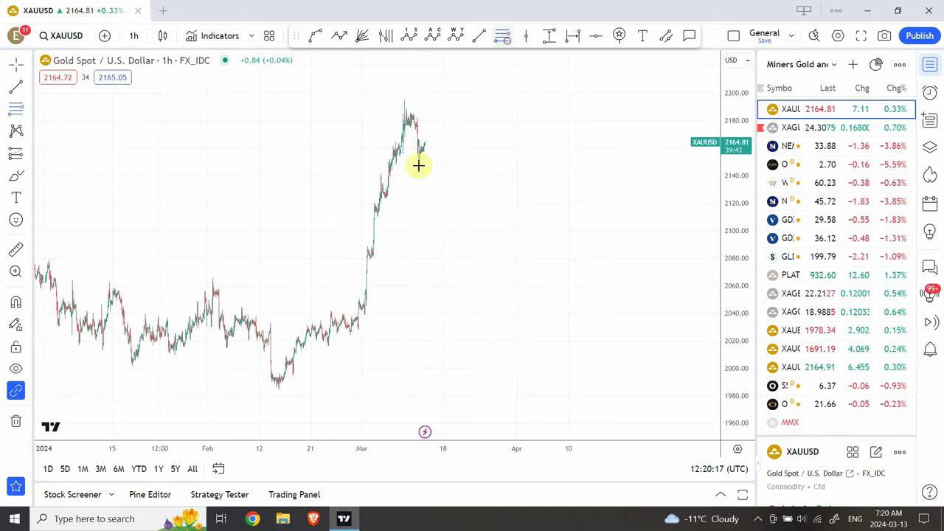
{"action": "left_click", "coordinate": [277, 389]}
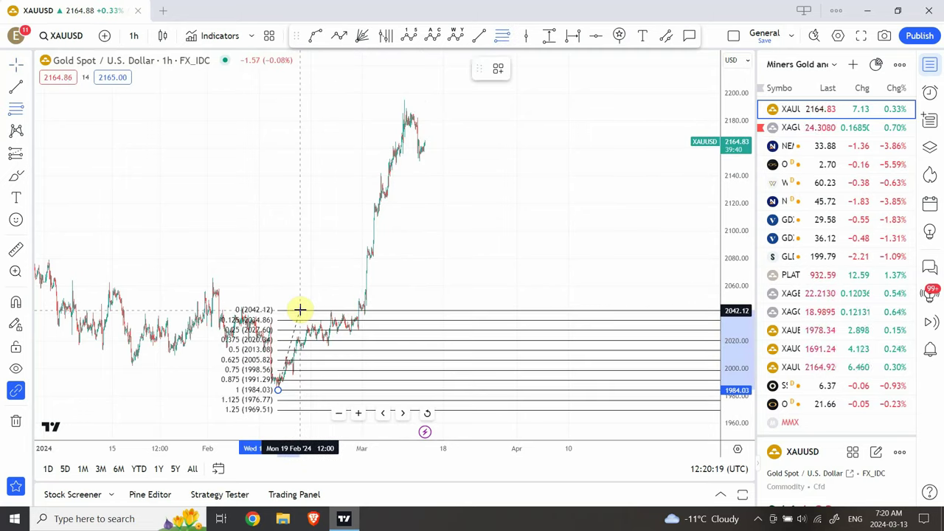
{"action": "left_click", "coordinate": [300, 310]}
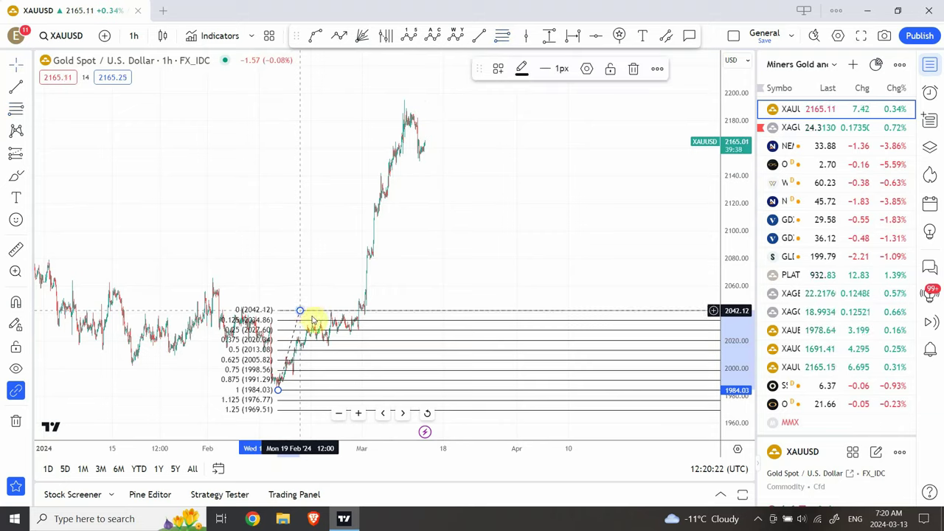
{"action": "mouse_move", "coordinate": [288, 363]}
{"action": "left_mouse_down"}
{"action": "mouse_move", "coordinate": [360, 272]}
{"action": "mouse_move", "coordinate": [346, 308]}
{"action": "left_mouse_up"}
{"action": "left_click_drag", "start_coordinate": [363, 255], "coordinate": [382, 104]}
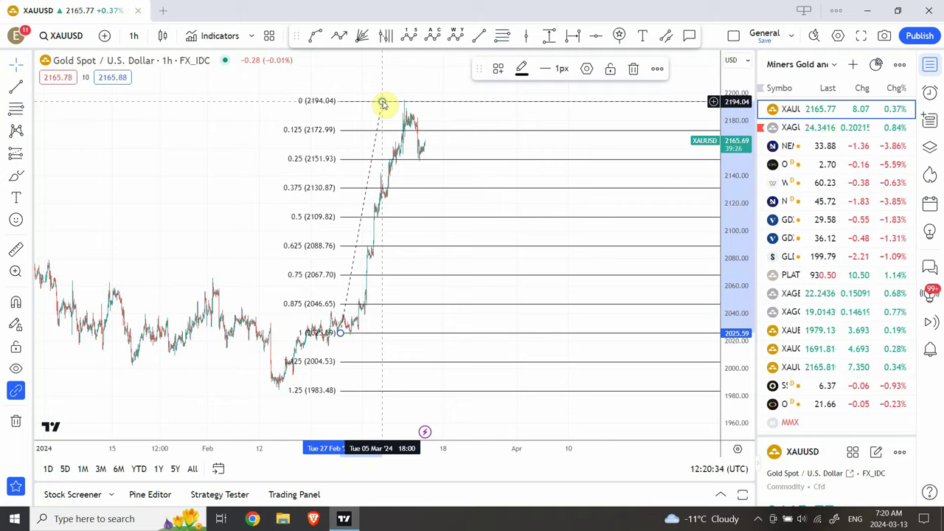
{"action": "key", "text": "Delete"}
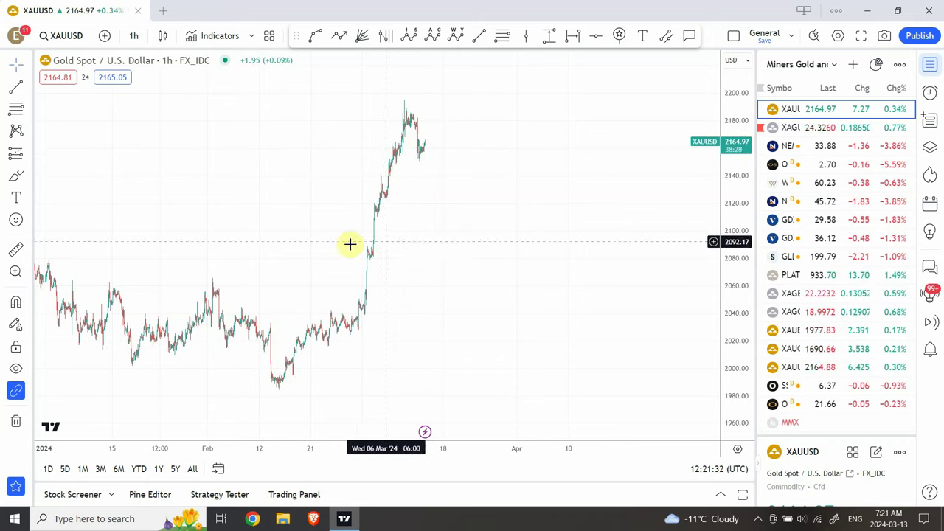
Step: Return the gold chart to the 1-day interval
{"action": "left_click_drag", "start_coordinate": [283, 257], "coordinate": [405, 331]}
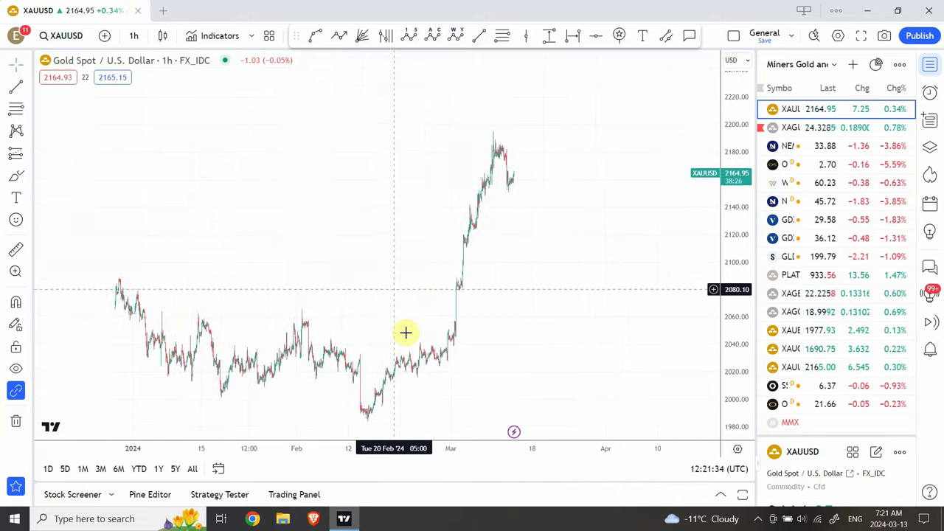
{"action": "left_click", "coordinate": [137, 37]}
{"action": "left_click", "coordinate": [155, 318]}
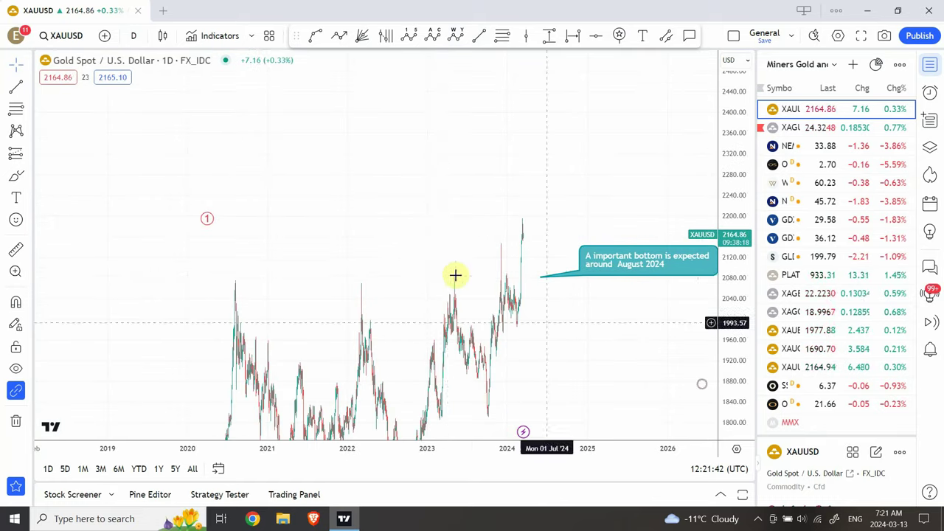
Step: Move the tip of the August 2024 bottom callout to about 2138 in mid-June 2024 on the gold chart
{"action": "left_click_drag", "start_coordinate": [379, 247], "coordinate": [286, 199]}
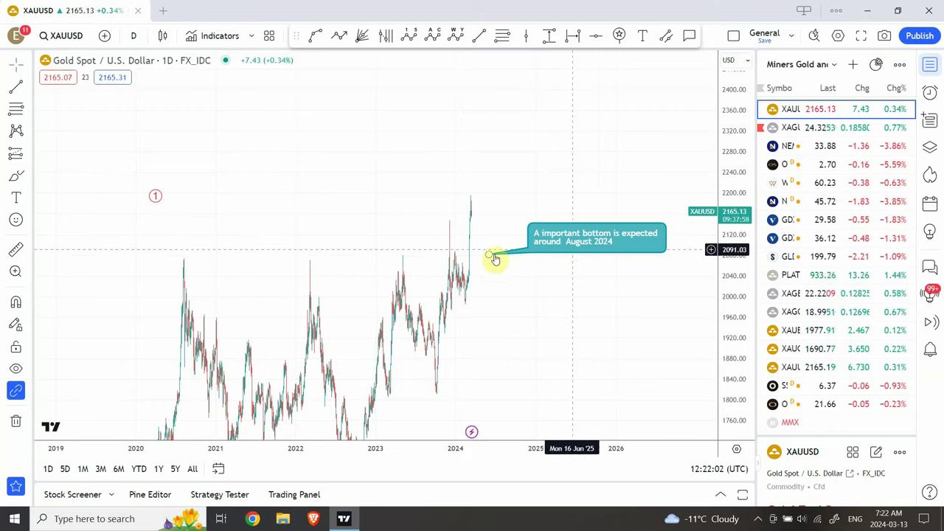
{"action": "left_click_drag", "start_coordinate": [488, 258], "coordinate": [492, 228]}
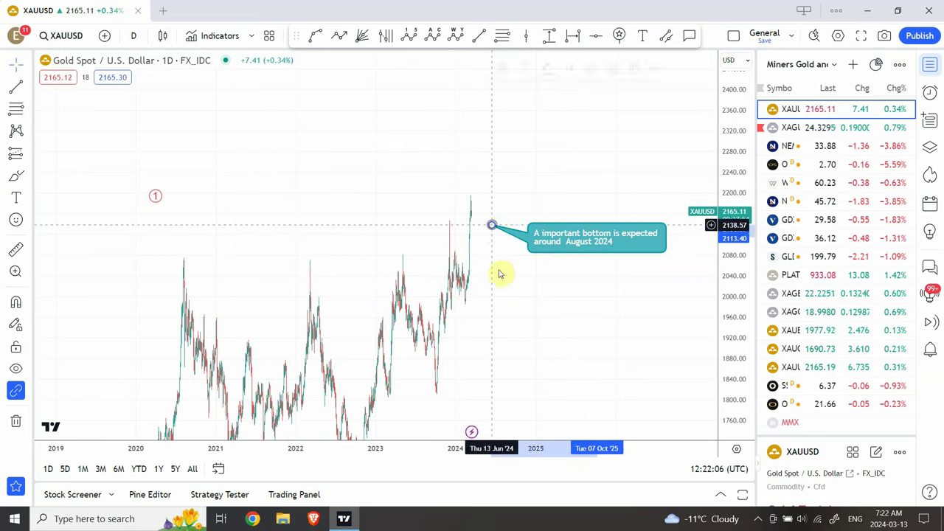
{"action": "left_click", "coordinate": [506, 291]}
{"action": "left_click_drag", "start_coordinate": [346, 255], "coordinate": [307, 194]}
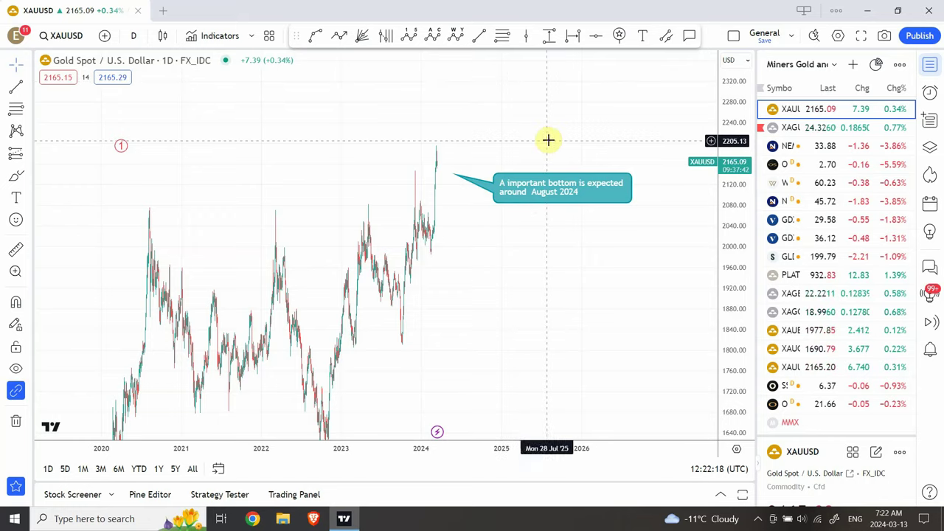
{"action": "left_click_drag", "start_coordinate": [546, 140], "coordinate": [449, 162]}
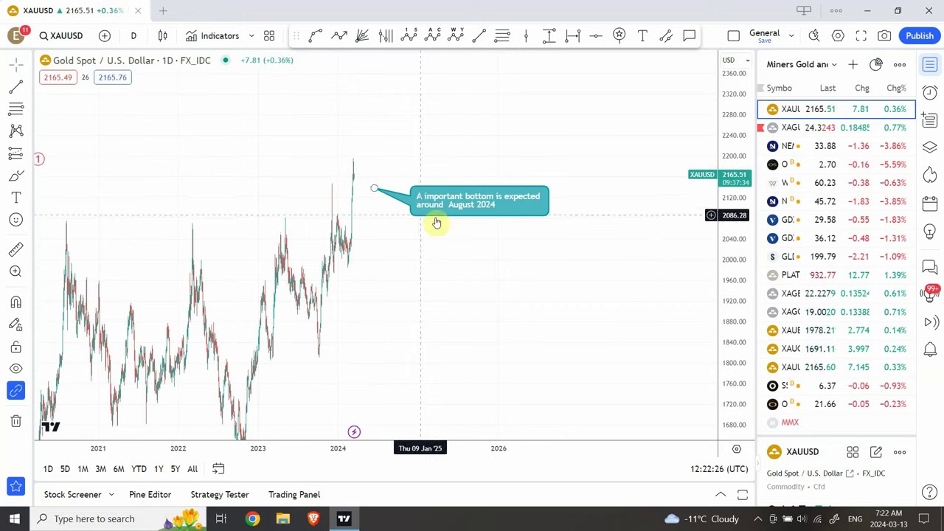
Step: Open the silver (XAGUSD) chart and delete its green upward projection line
{"action": "left_click", "coordinate": [817, 133]}
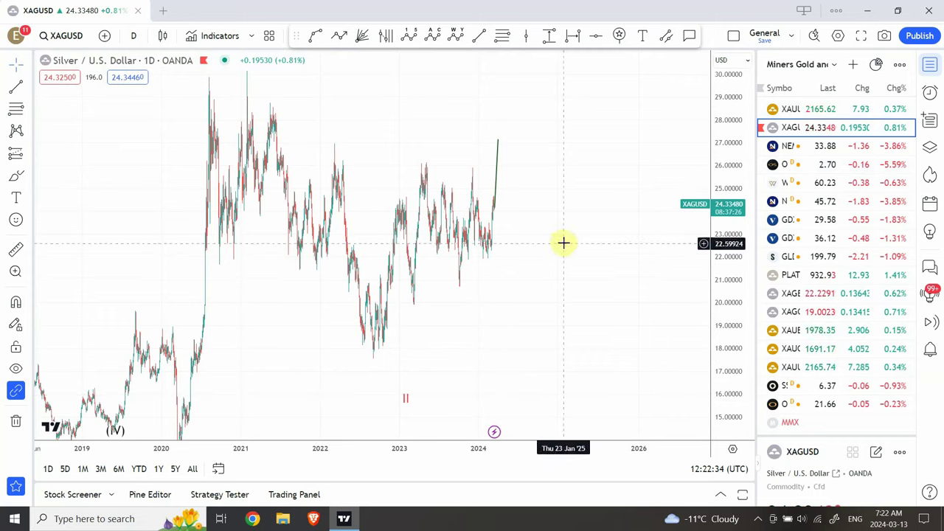
{"action": "left_click", "coordinate": [498, 140], "text": "shift"}
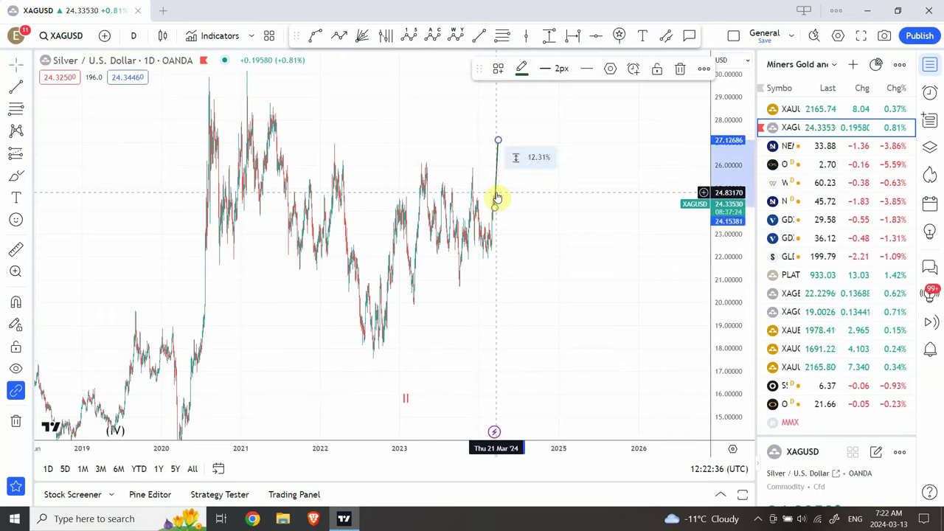
{"action": "left_click", "coordinate": [495, 197]}
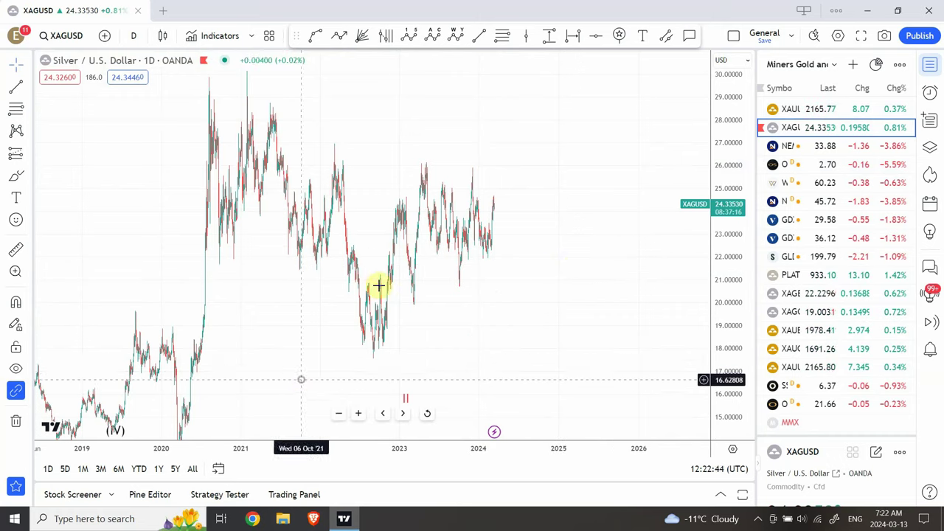
{"action": "left_click_drag", "start_coordinate": [378, 285], "coordinate": [373, 342]}
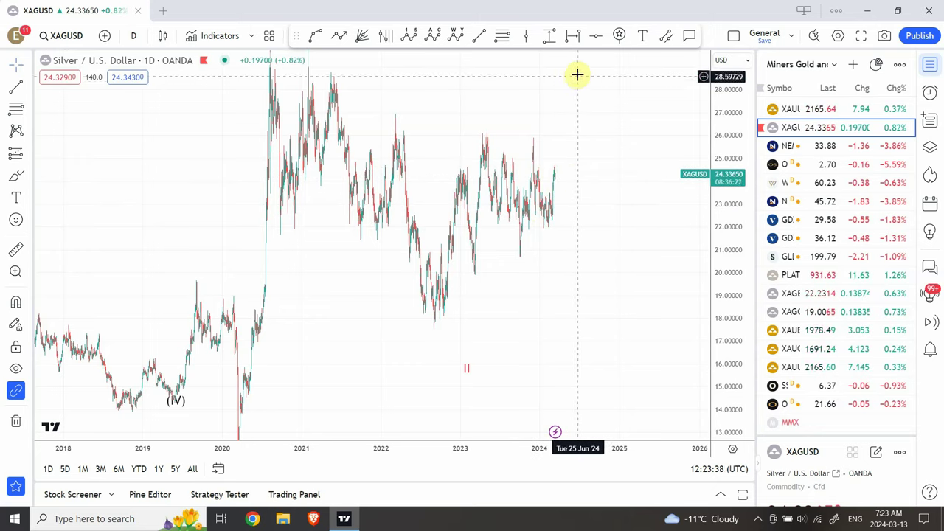
Step: Switch the silver chart to the 1-hour interval and rescale it to examine the moves since December
{"action": "left_click", "coordinate": [133, 36]}
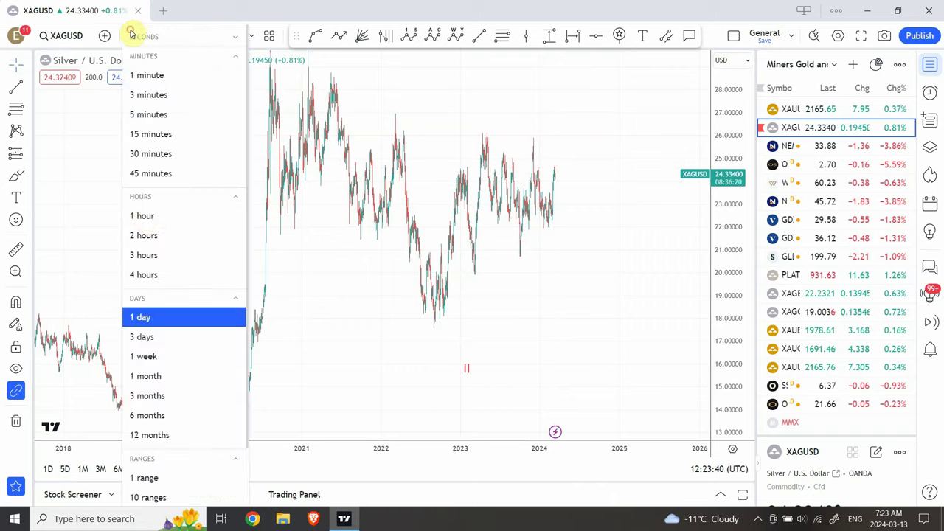
{"action": "left_click", "coordinate": [144, 216]}
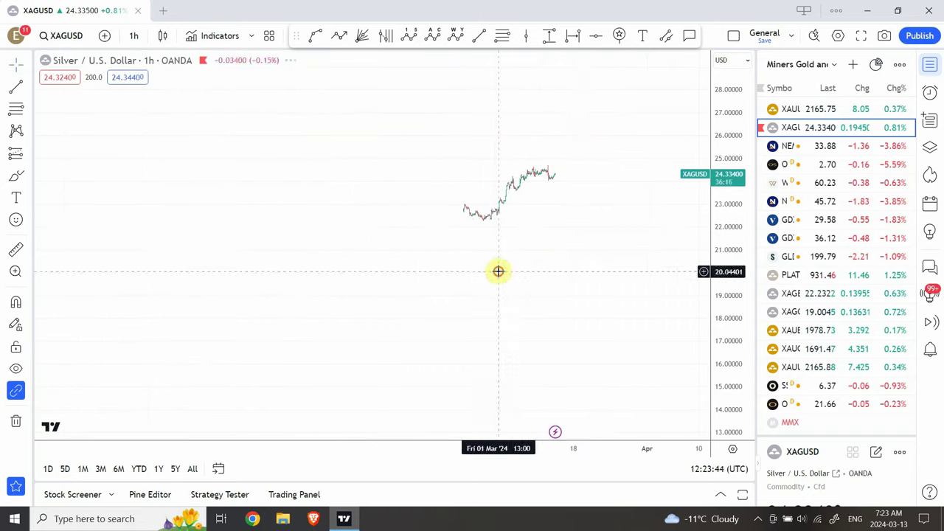
{"action": "left_click_drag", "start_coordinate": [497, 270], "coordinate": [499, 396]}
{"action": "left_click_drag", "start_coordinate": [723, 331], "coordinate": [716, 158]}
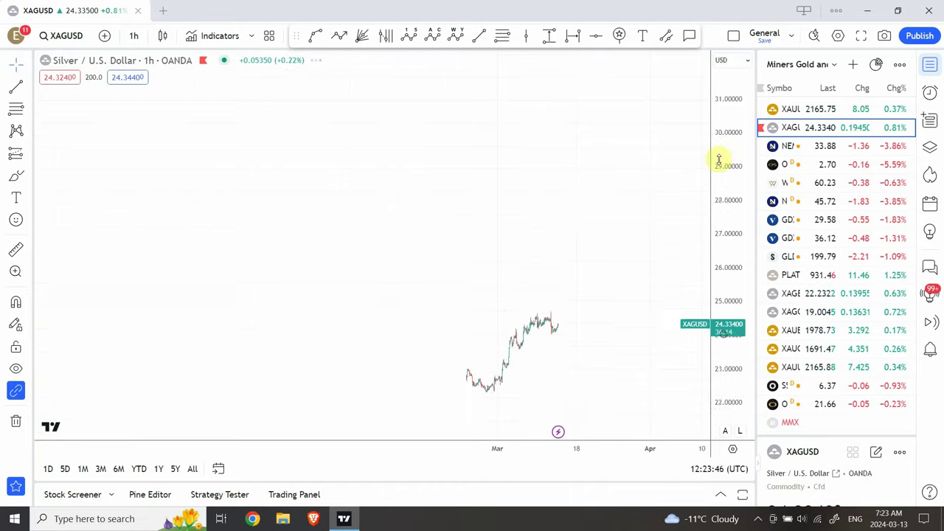
{"action": "scroll", "coordinate": [716, 95], "scroll_direction": "down", "scroll_amount": 3}
{"action": "left_click_drag", "start_coordinate": [507, 263], "coordinate": [421, 87]}
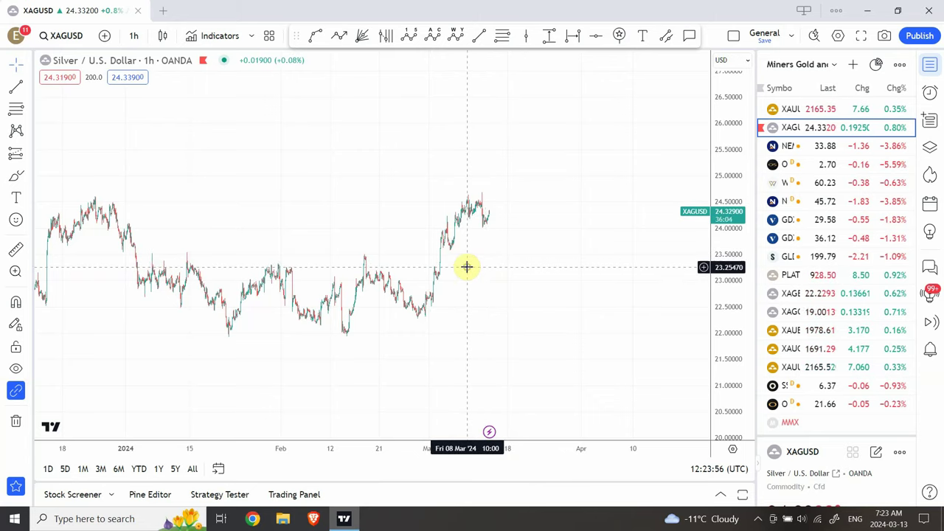
{"action": "left_click_drag", "start_coordinate": [467, 267], "coordinate": [481, 285]}
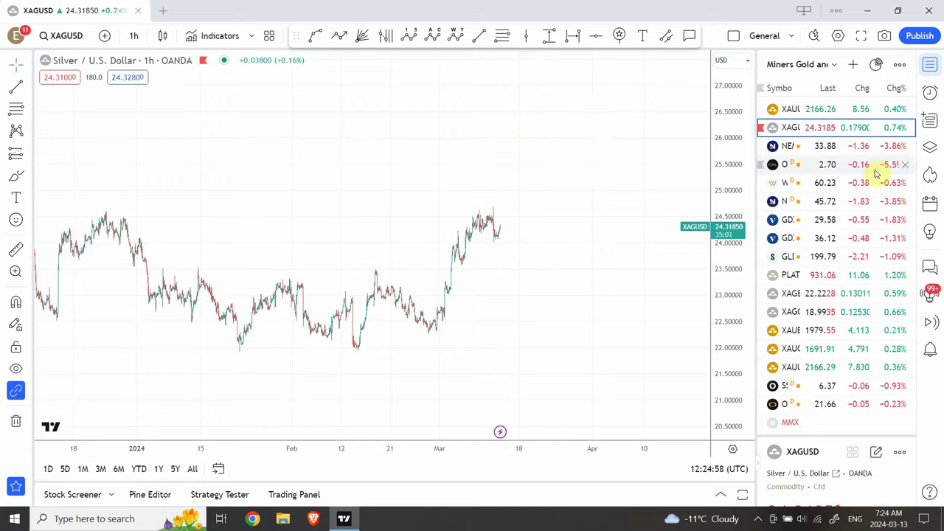
Step: Open the Newmont (NEM) chart and compress its price scale to examine the descending channel and wave labels
{"action": "left_click", "coordinate": [817, 148]}
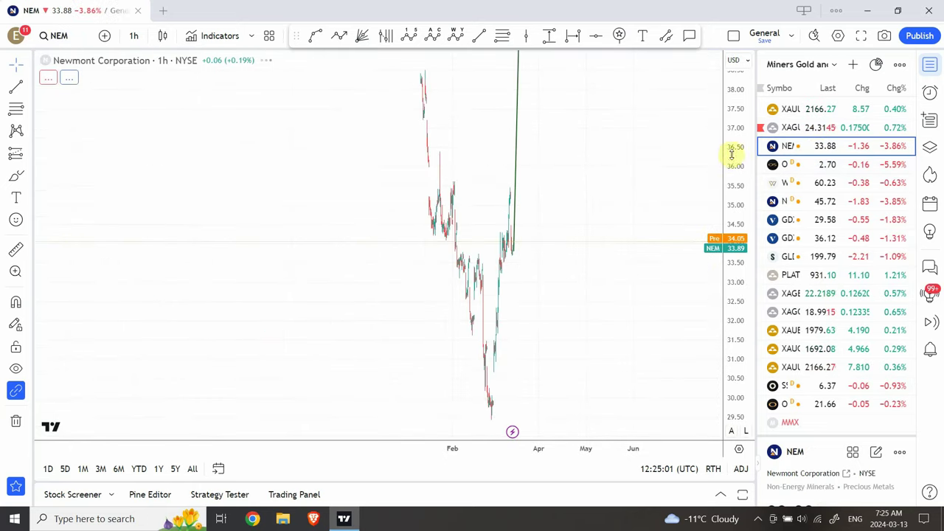
{"action": "left_click_drag", "start_coordinate": [731, 153], "coordinate": [727, 320]}
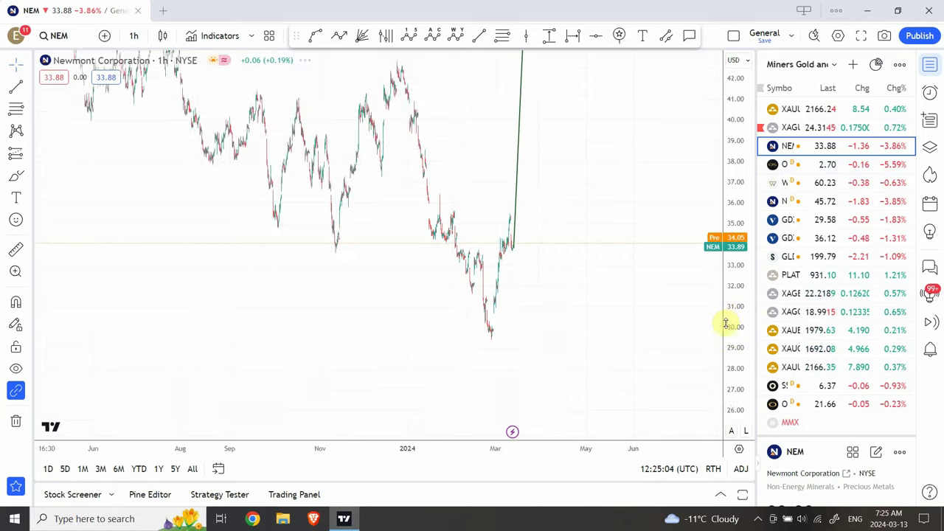
{"action": "left_click_drag", "start_coordinate": [710, 395], "coordinate": [710, 400]}
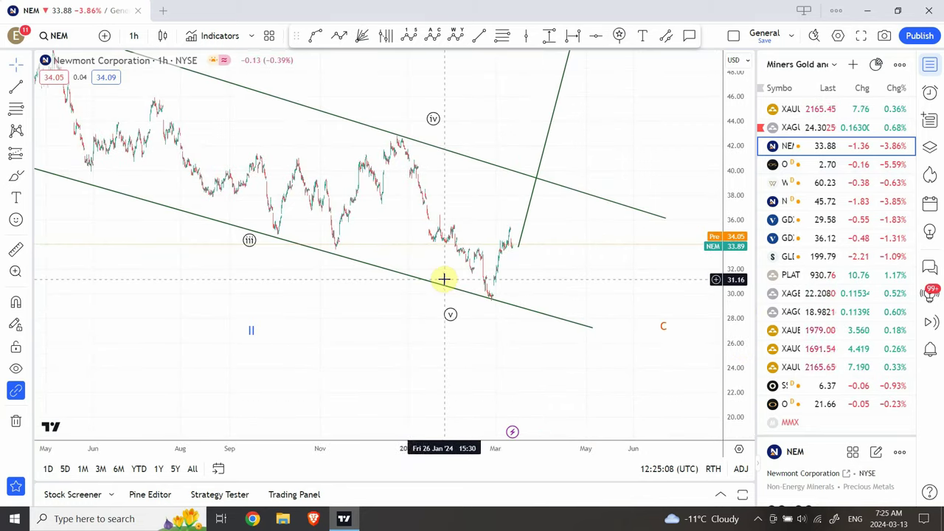
Step: Switch the Newmont chart to the 4-hour interval and rescale prices to examine the whole descending channel and its wave labels
{"action": "left_click", "coordinate": [133, 39]}
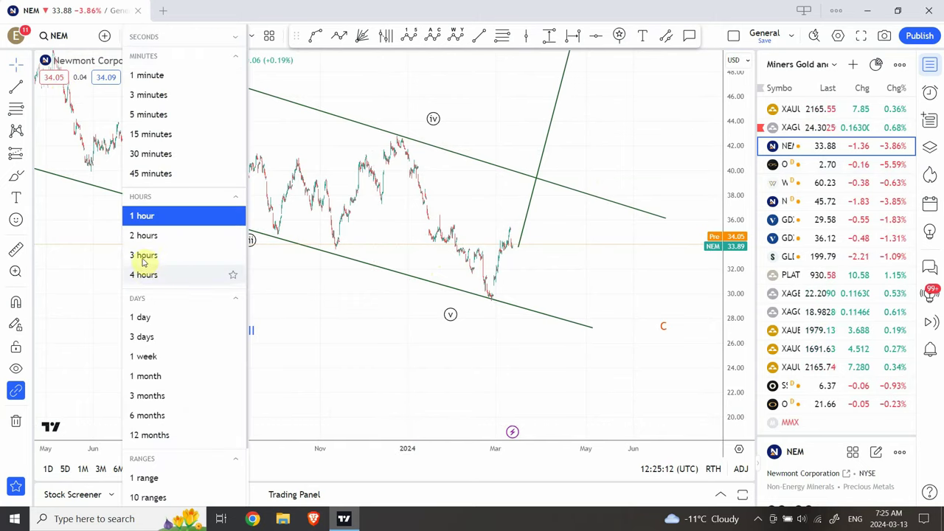
{"action": "left_click", "coordinate": [144, 274]}
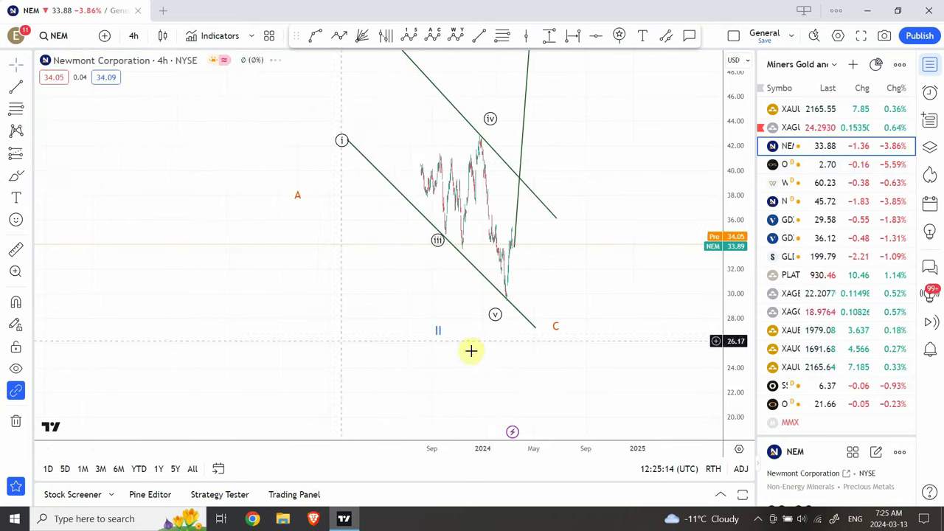
{"action": "left_click_drag", "start_coordinate": [630, 162], "coordinate": [629, 298]}
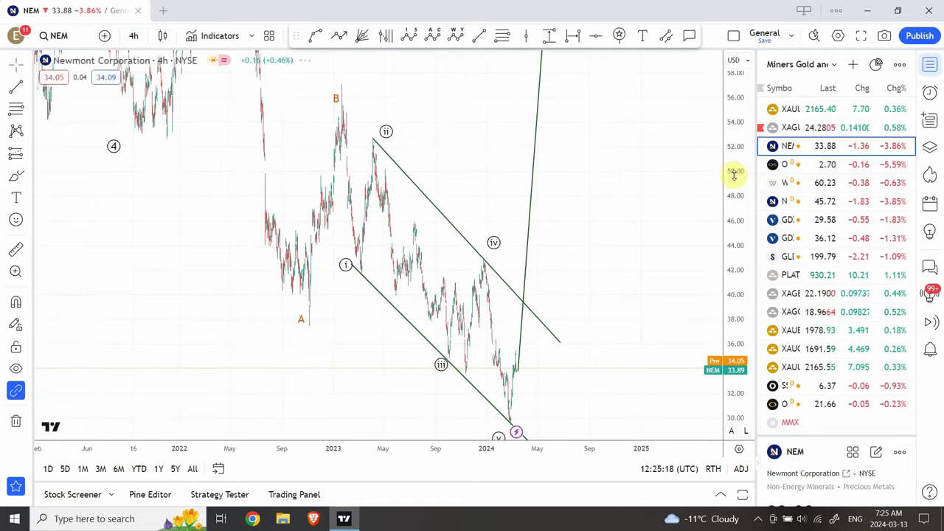
{"action": "left_click_drag", "start_coordinate": [720, 220], "coordinate": [689, 269]}
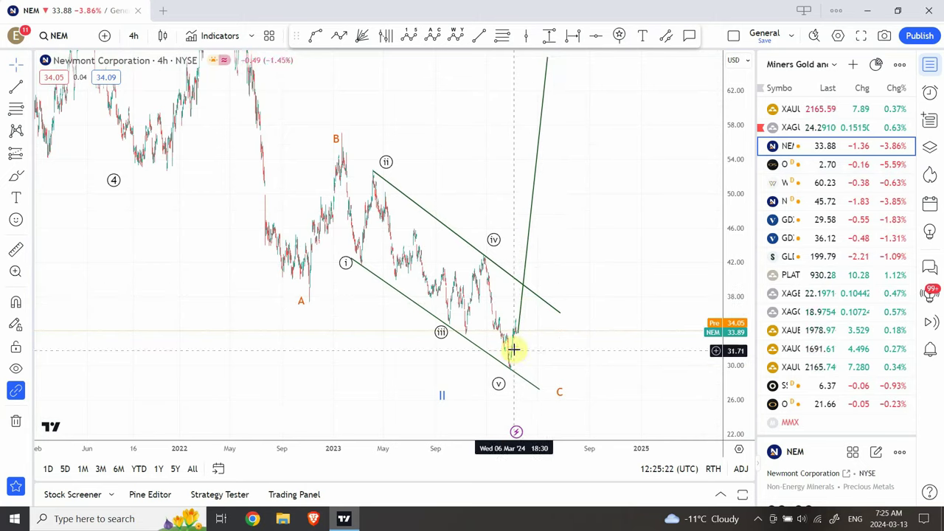
Step: Delete the green upward projection line from the Newmont chart
{"action": "left_click_drag", "start_coordinate": [545, 59], "coordinate": [531, 83]}
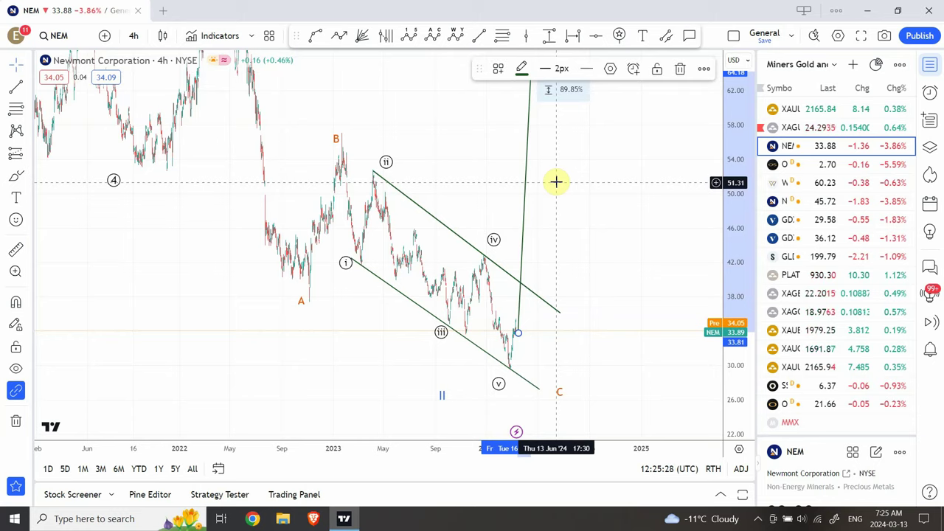
{"action": "left_click", "coordinate": [556, 181]}
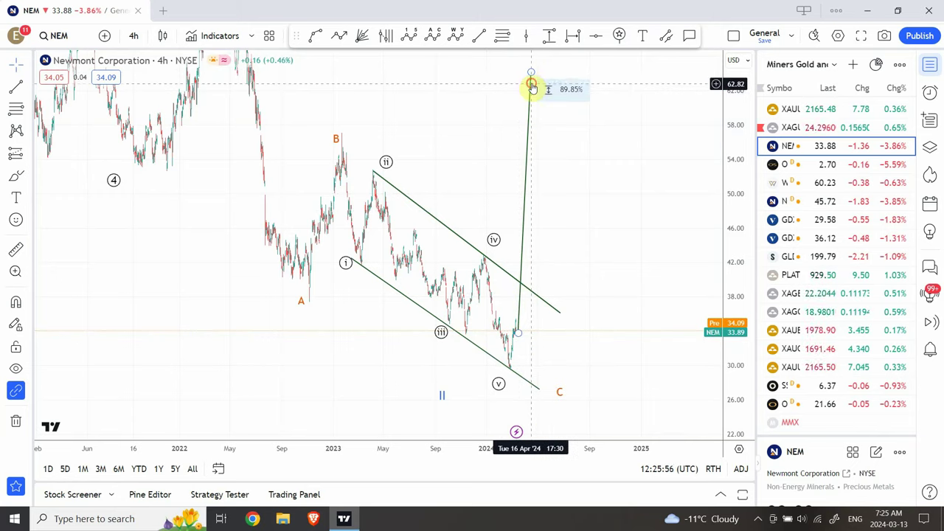
{"action": "left_click", "coordinate": [531, 85]}
{"action": "key", "text": "Delete"}
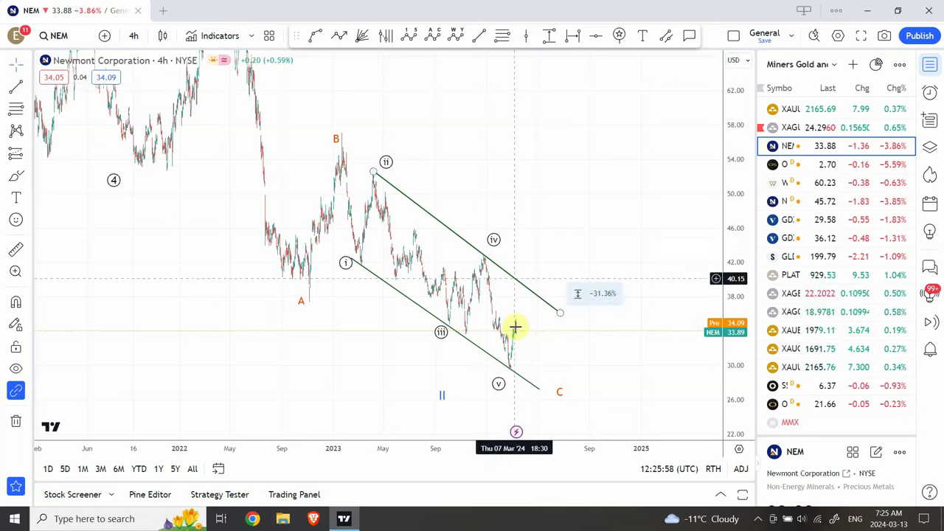
{"action": "left_click", "coordinate": [513, 375]}
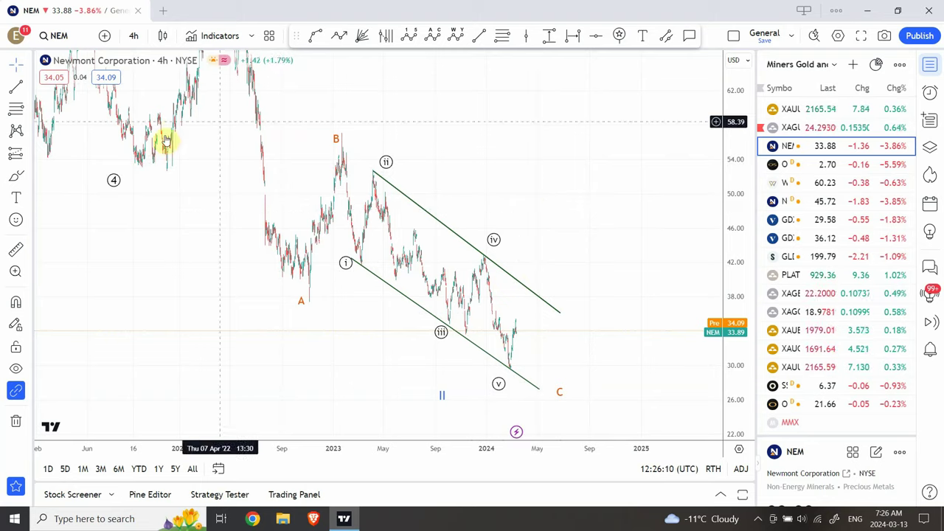
Step: Switch the Newmont chart to the 1-week interval and auto-fit the price scale to examine the long-term wave count
{"action": "left_click", "coordinate": [131, 35]}
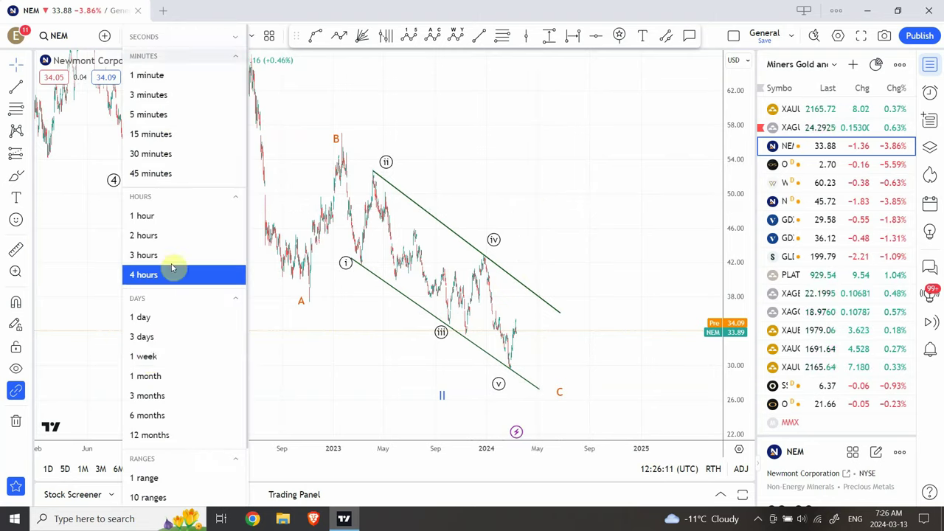
{"action": "left_click", "coordinate": [147, 356]}
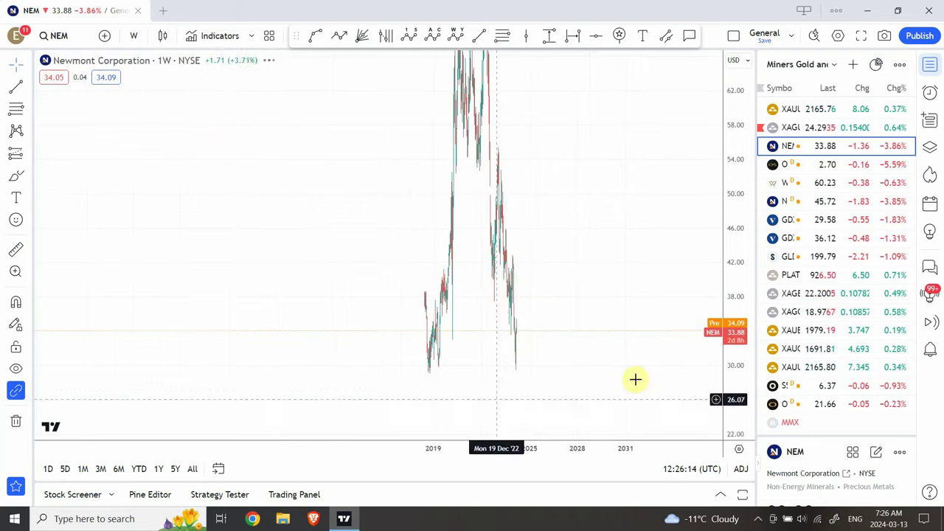
{"action": "left_click", "coordinate": [732, 432]}
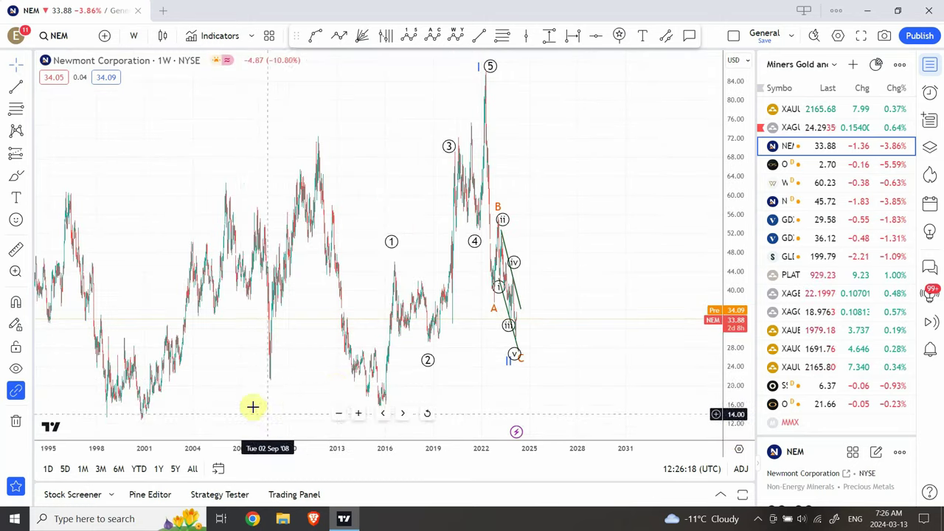
{"action": "scroll", "coordinate": [390, 328], "scroll_direction": "left", "scroll_amount": 3}
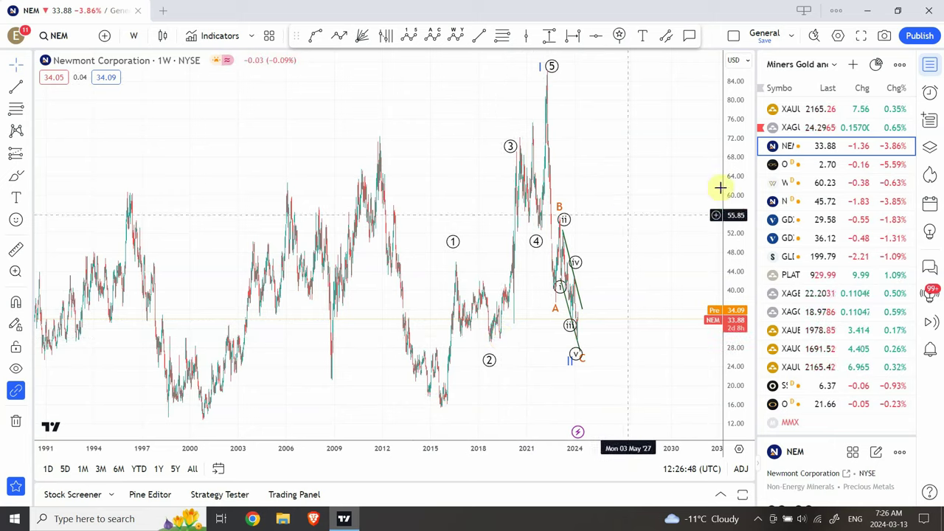
Step: Open the Osisko Mining (OSK) weekly chart and examine its projected waves and the price history since 2013
{"action": "left_click", "coordinate": [827, 174]}
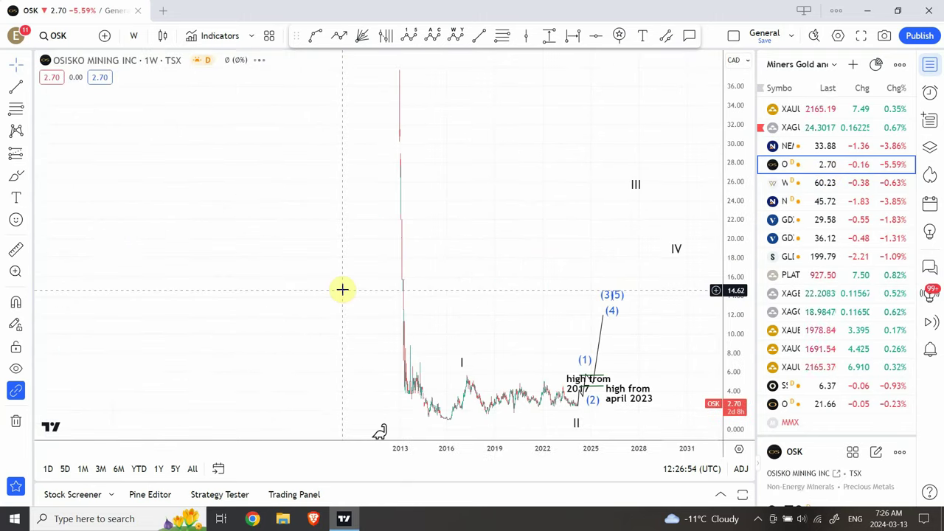
{"action": "left_click_drag", "start_coordinate": [342, 289], "coordinate": [163, 251]}
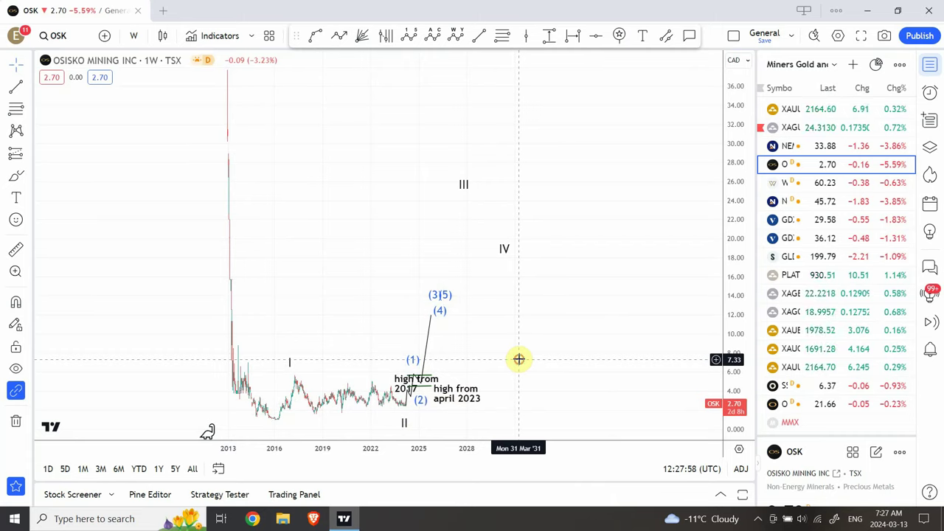
{"action": "left_click_drag", "start_coordinate": [518, 359], "coordinate": [535, 310]}
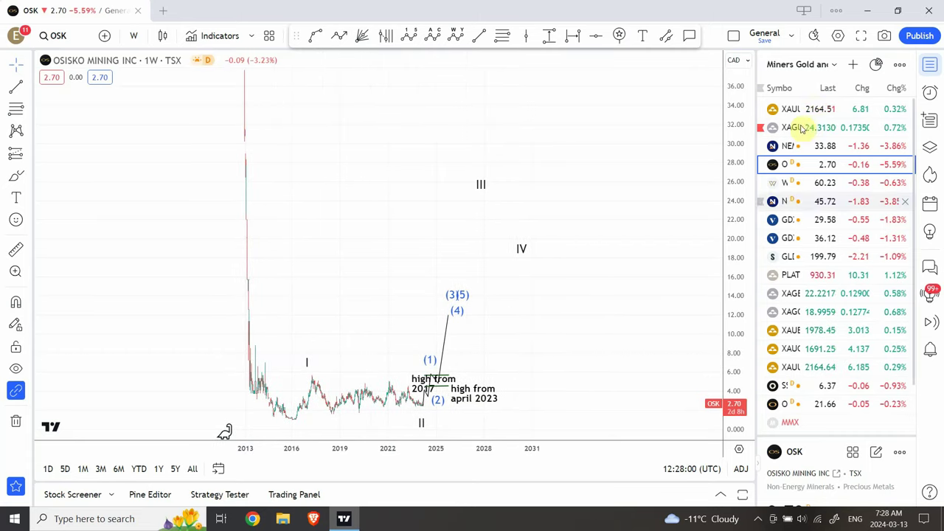
Step: Switch to the Forex Long Term watchlist and open the EUR/USD chart to examine its weekly descending channel and wave count
{"action": "left_click", "coordinate": [835, 66]}
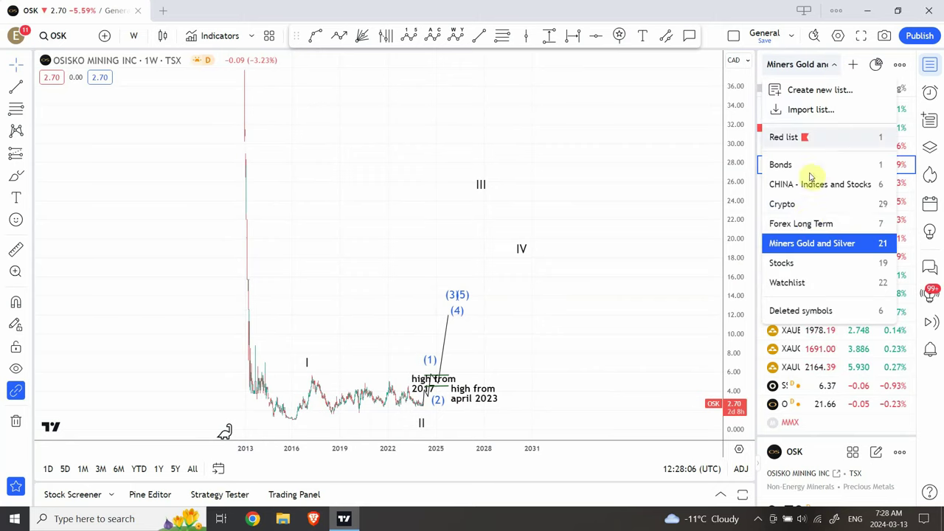
{"action": "left_click", "coordinate": [799, 224]}
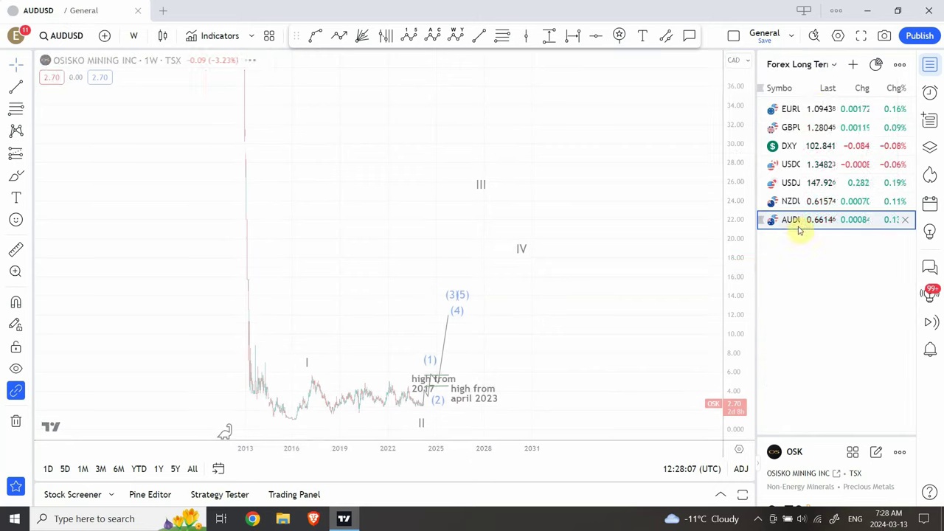
{"action": "left_click", "coordinate": [819, 108]}
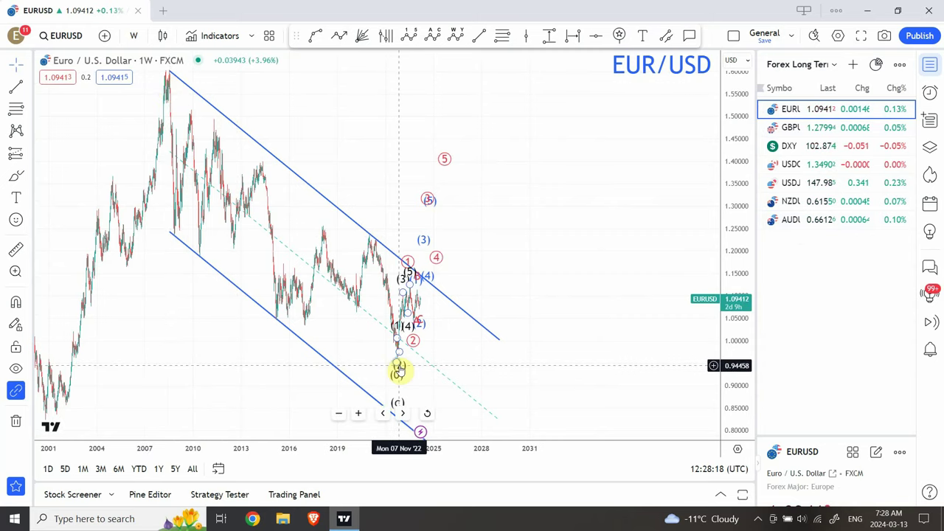
{"action": "mouse_move", "coordinate": [398, 339]}
{"action": "left_mouse_down"}
{"action": "mouse_move", "coordinate": [410, 284]}
{"action": "mouse_move", "coordinate": [415, 317]}
{"action": "left_mouse_up"}
{"action": "left_click_drag", "start_coordinate": [417, 324], "coordinate": [417, 322]}
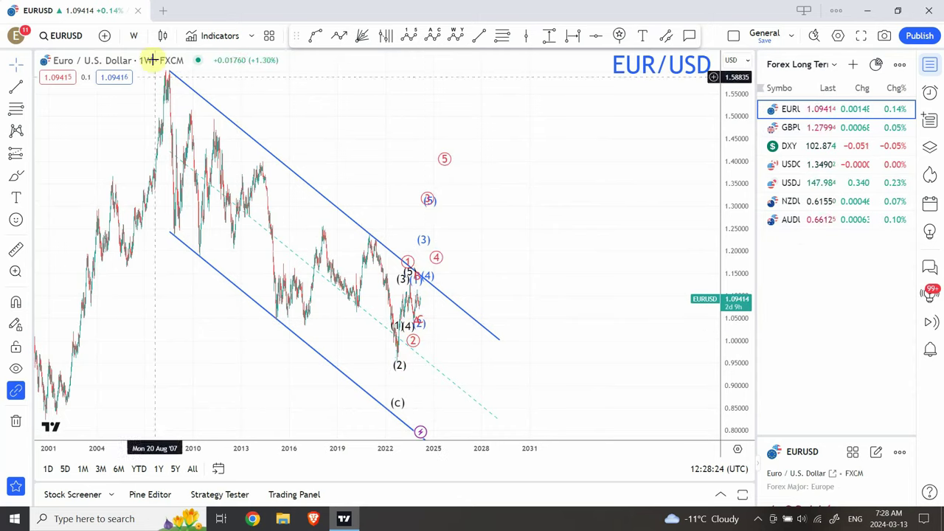
Step: Switch the EUR/USD chart to the 1-day interval and move the red circled wave 2 point to about 1.04266 on 13 September 2023
{"action": "left_click", "coordinate": [136, 35]}
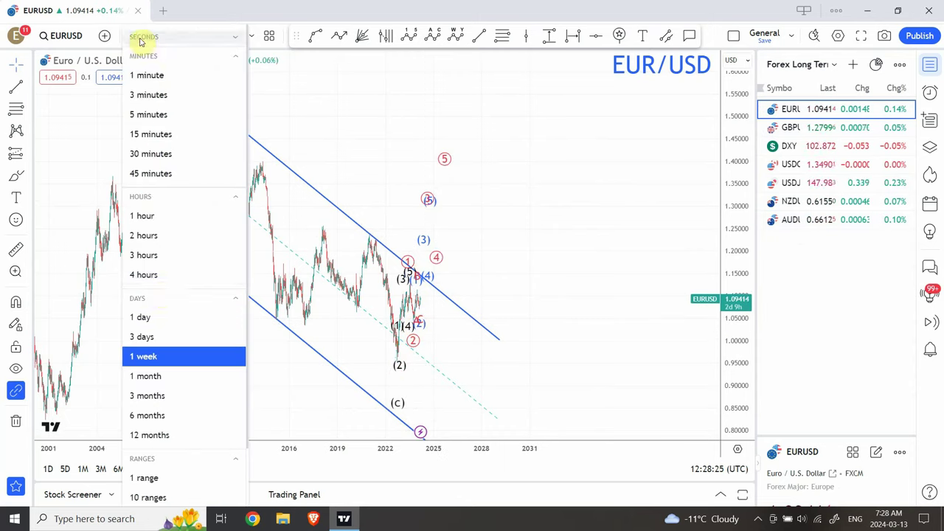
{"action": "left_click", "coordinate": [157, 317]}
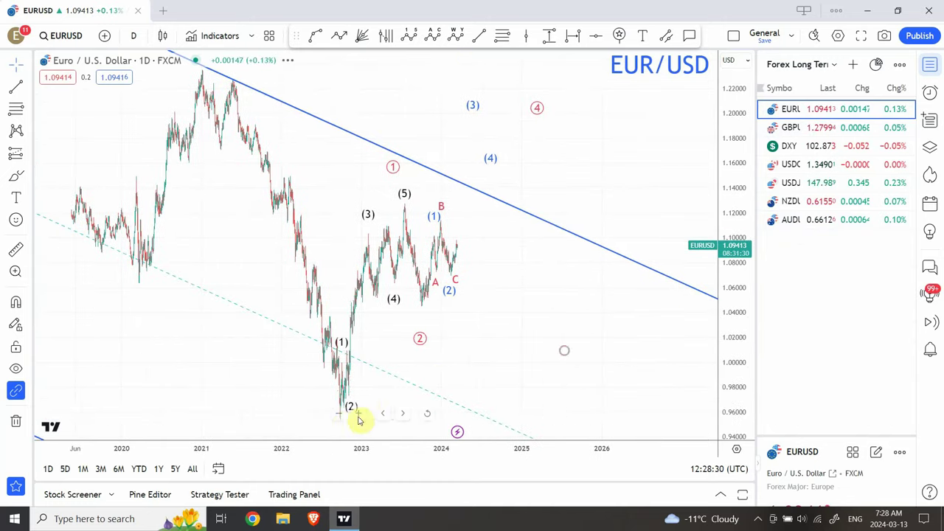
{"action": "left_click_drag", "start_coordinate": [286, 383], "coordinate": [362, 383]}
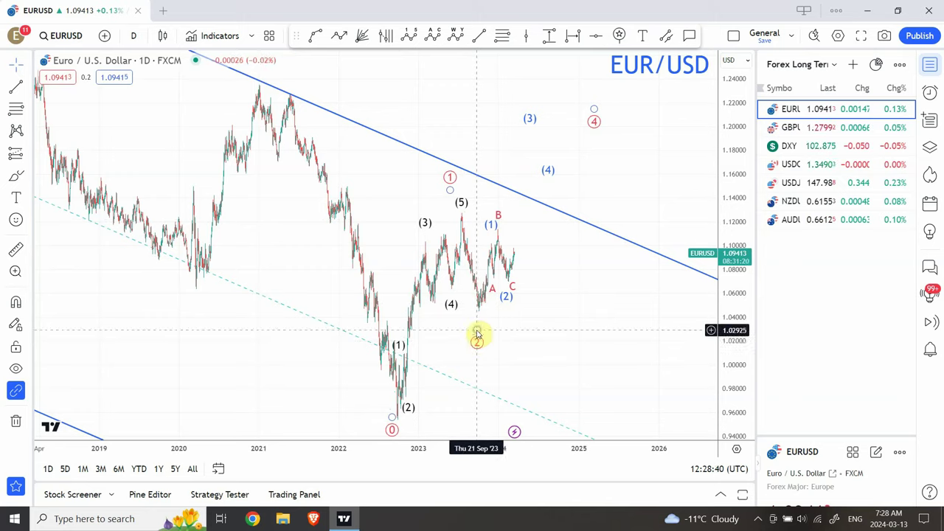
{"action": "left_click", "coordinate": [477, 323]}
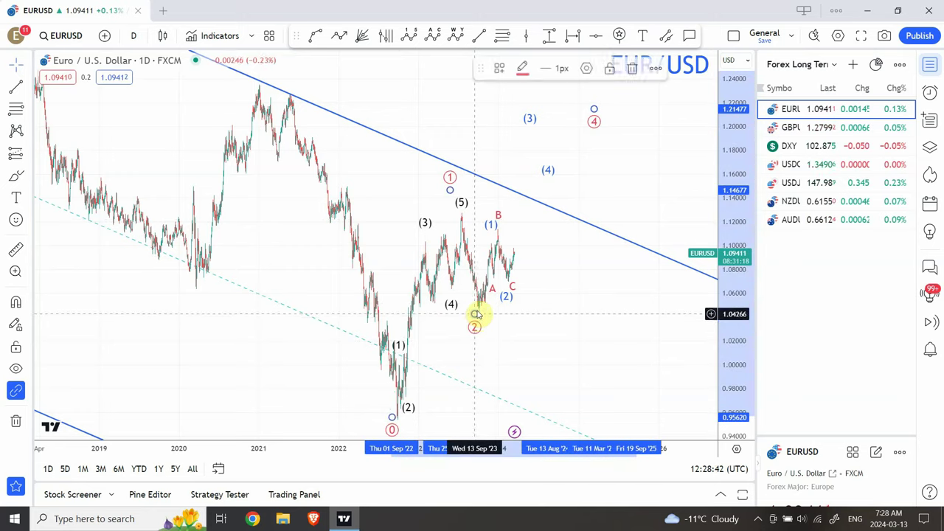
{"action": "left_click", "coordinate": [494, 231]}
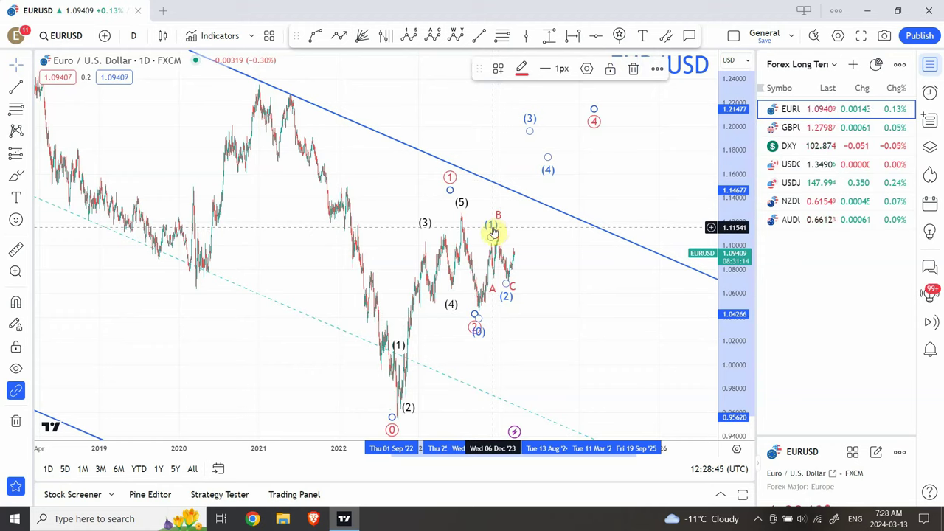
{"action": "left_click", "coordinate": [494, 232]}
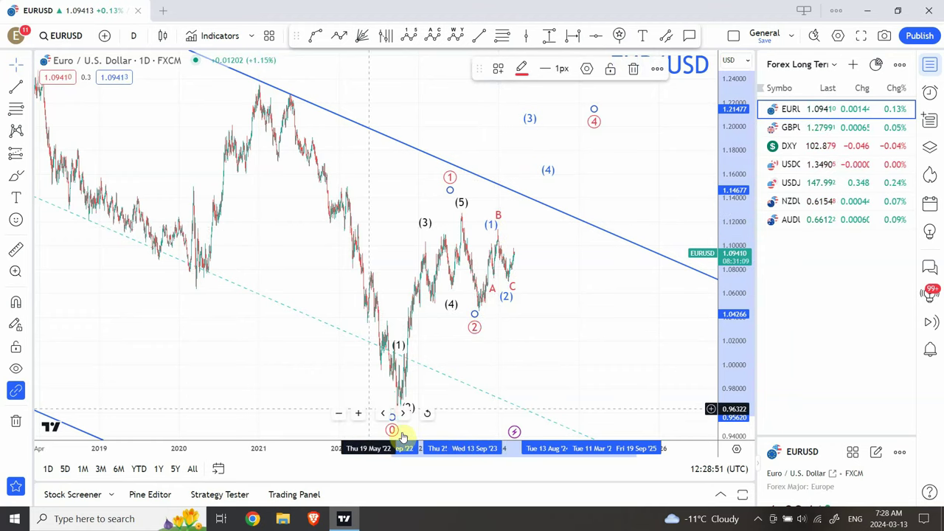
Step: Examine the EUR/USD waves since 2022, then switch to the 4-hour interval to review the moves from the October 2023 low
{"action": "left_click", "coordinate": [360, 415]}
{"action": "left_click", "coordinate": [360, 415]}
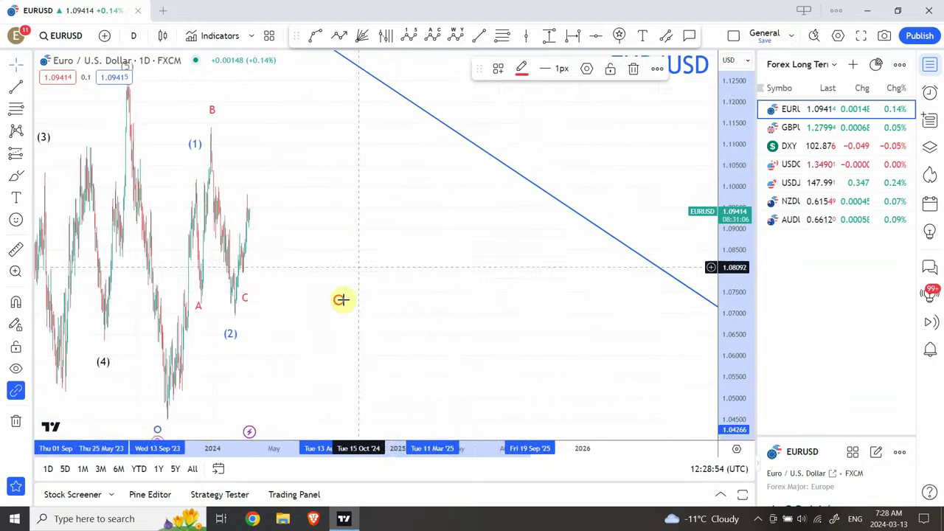
{"action": "scroll", "coordinate": [339, 300], "scroll_direction": "down", "scroll_amount": 3}
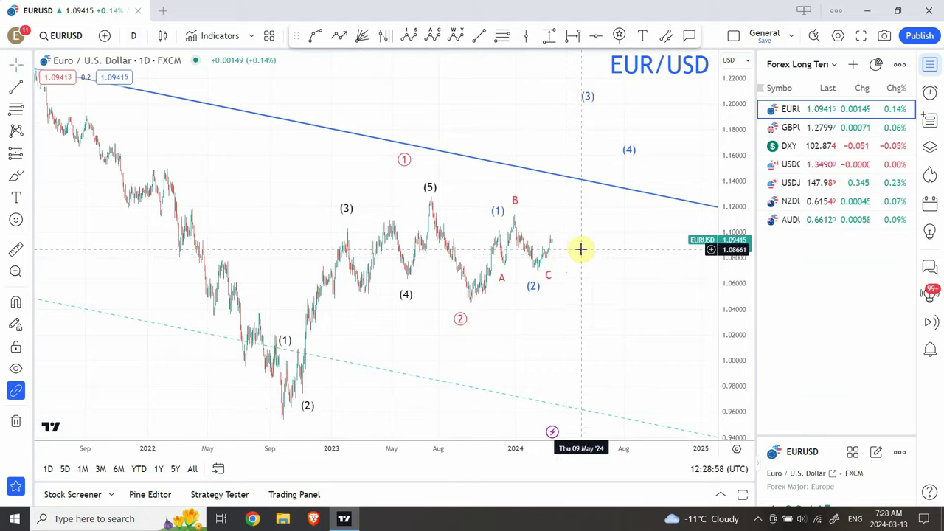
{"action": "left_click_drag", "start_coordinate": [585, 247], "coordinate": [544, 288]}
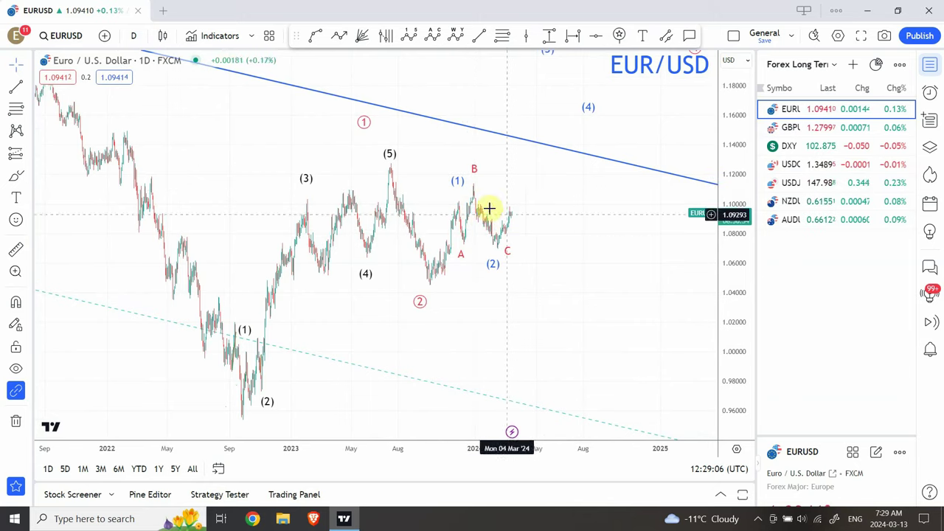
{"action": "left_click", "coordinate": [134, 41]}
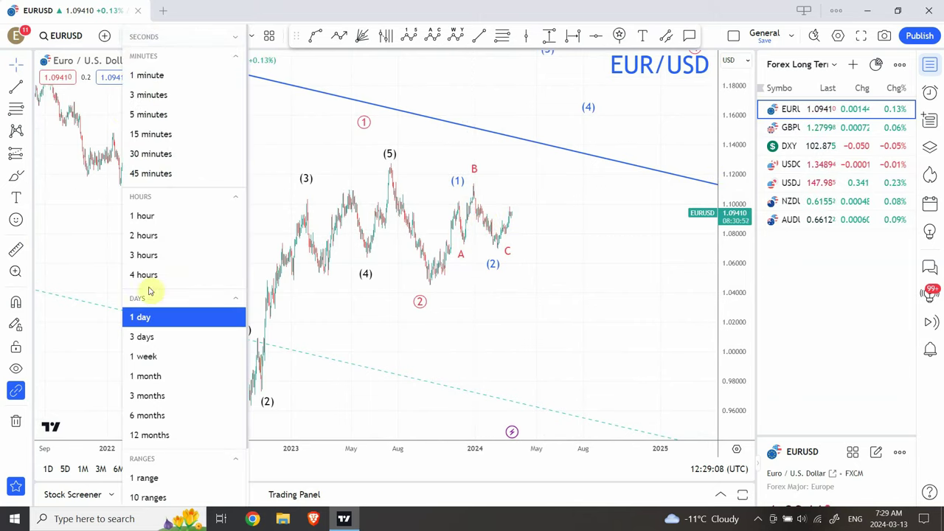
{"action": "left_click", "coordinate": [153, 278]}
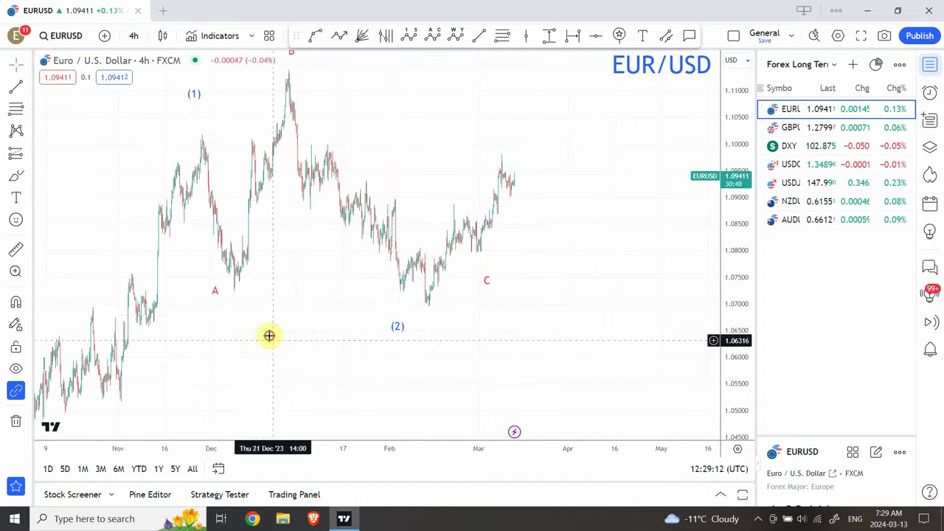
{"action": "left_click_drag", "start_coordinate": [268, 335], "coordinate": [417, 333]}
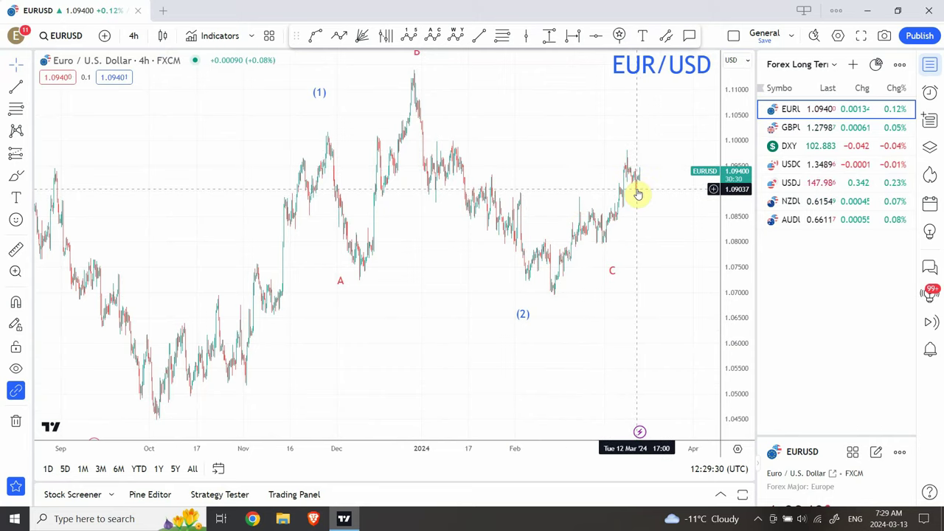
{"action": "left_click_drag", "start_coordinate": [546, 160], "coordinate": [505, 167]}
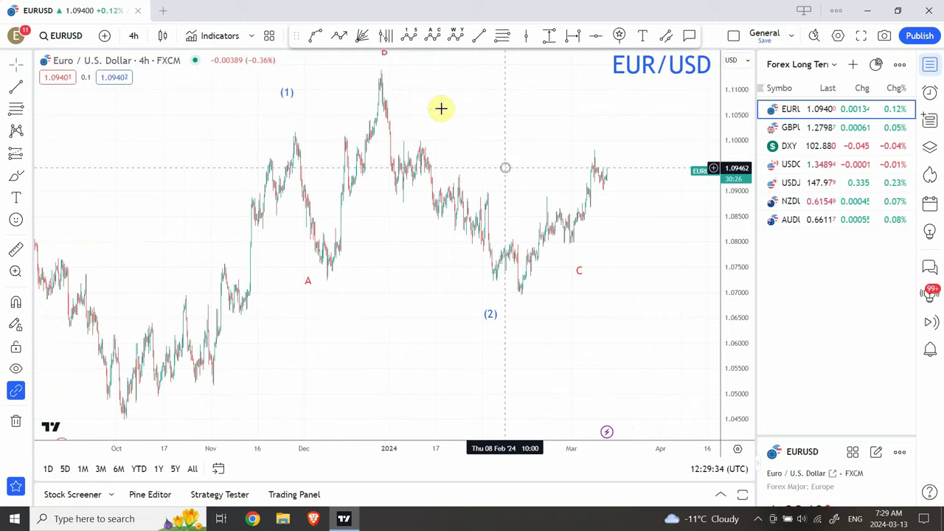
Step: Draw a Fib Retracement on the EUR/USD chart from the October 2023 low at about 1.04490 up to about 1.10189
{"action": "left_click", "coordinate": [502, 35]}
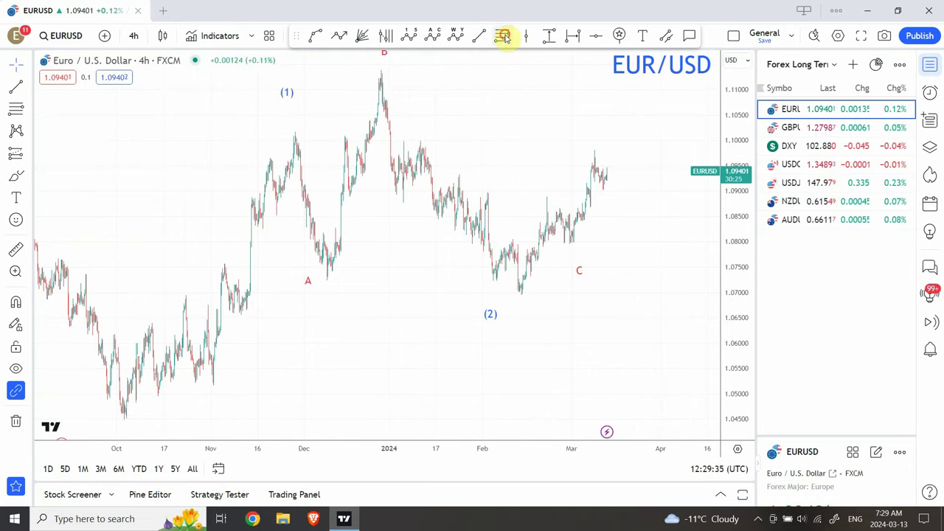
{"action": "left_click", "coordinate": [124, 420]}
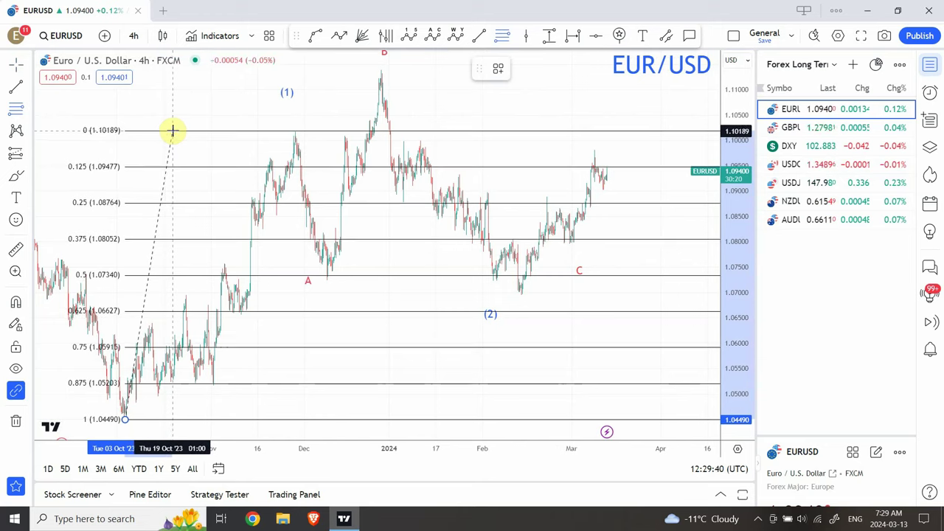
{"action": "left_click", "coordinate": [173, 130]}
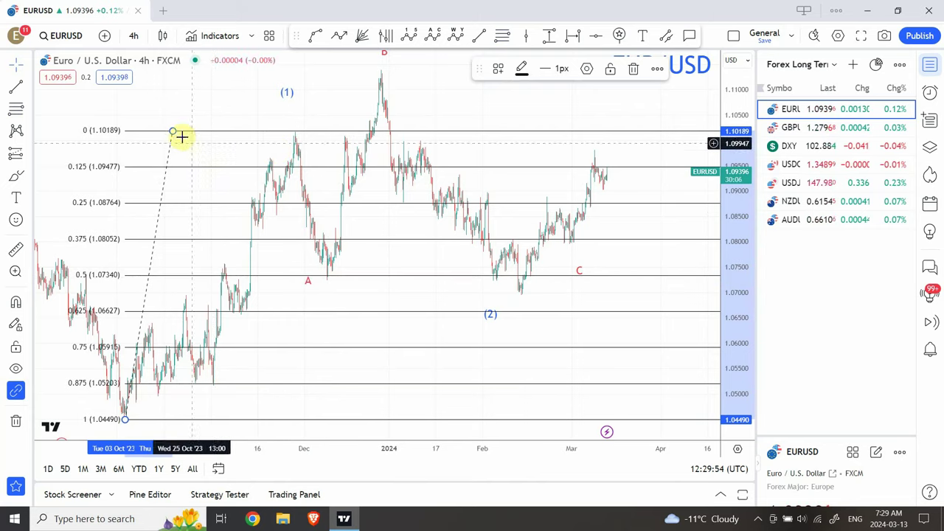
Step: Extend the EUR/USD Fib Retracement's upper end to the late-December 2023 high at about 1.11353, read the retracement and delete the drawing
{"action": "left_click_drag", "start_coordinate": [318, 102], "coordinate": [369, 76]}
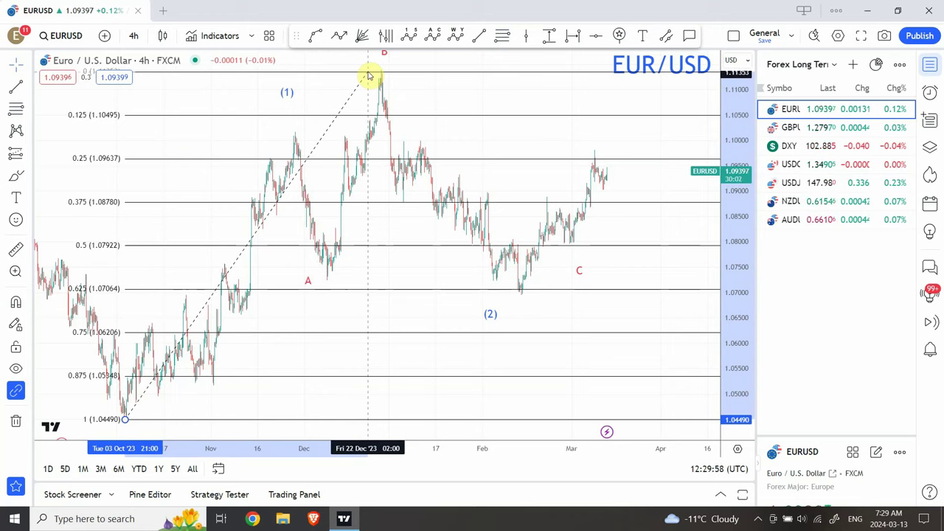
{"action": "left_click", "coordinate": [424, 95]}
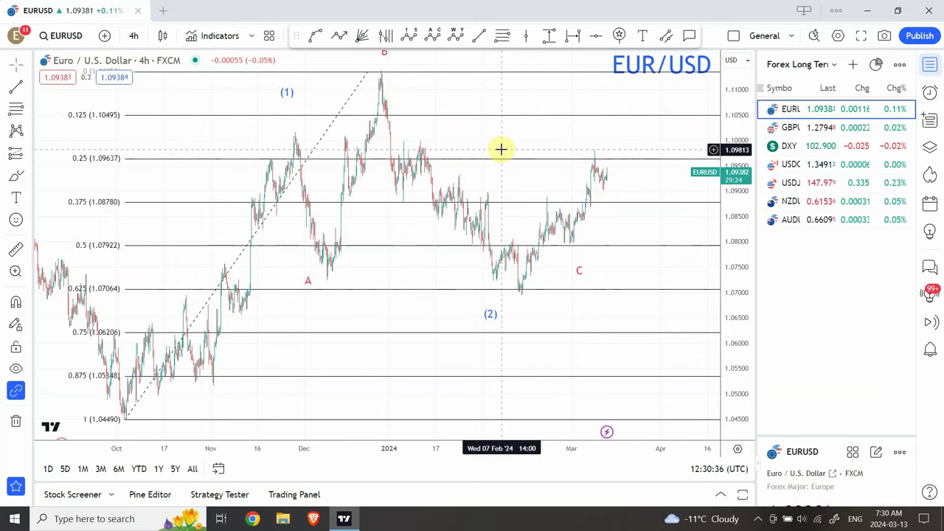
{"action": "left_click", "coordinate": [254, 241]}
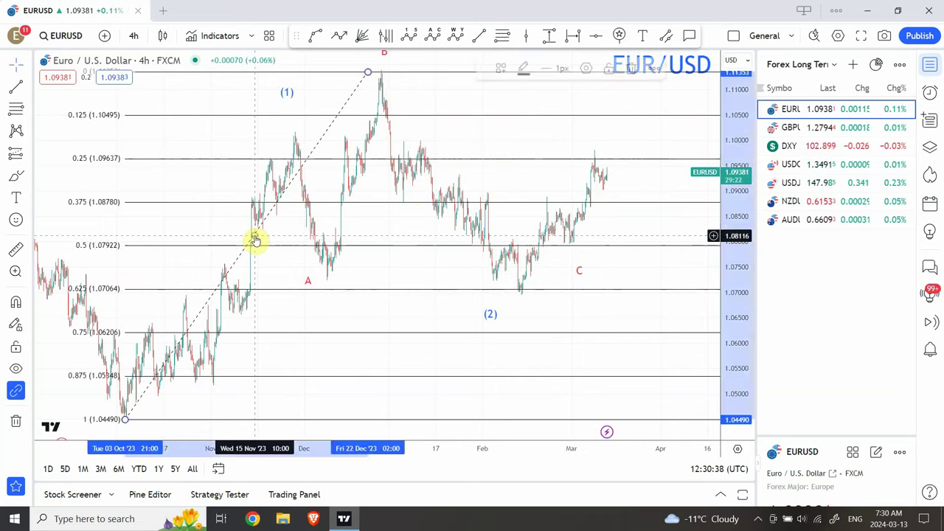
{"action": "key", "text": "Delete"}
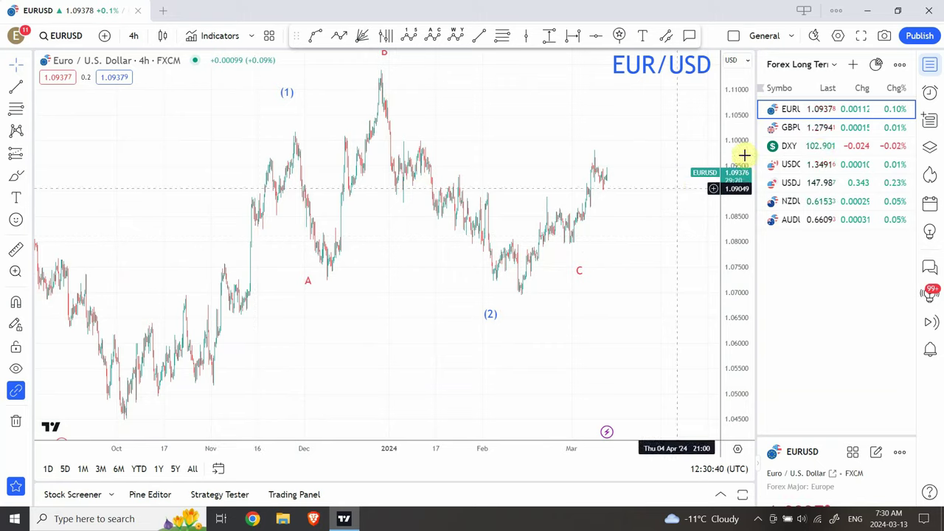
Step: Open the DXY chart and switch it to the 1-day interval to examine the wave count since the 2022 high
{"action": "left_click", "coordinate": [819, 151]}
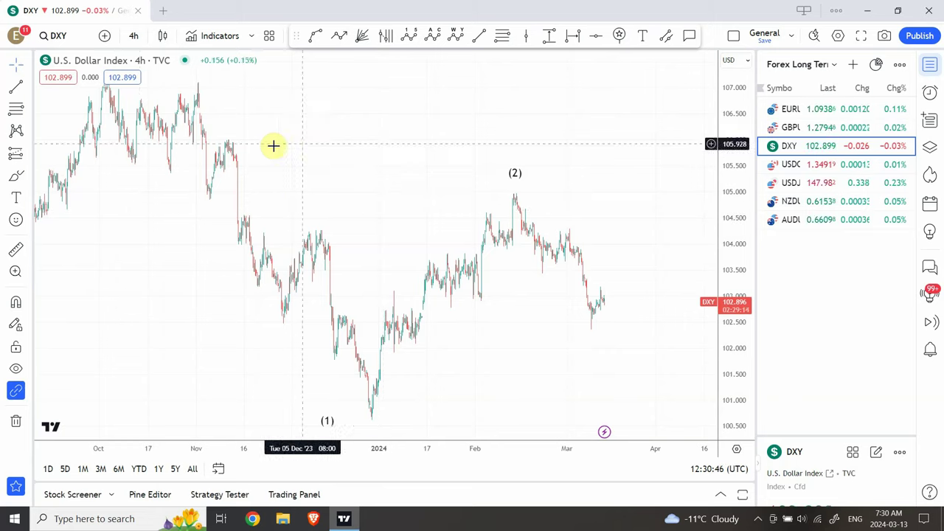
{"action": "left_click", "coordinate": [138, 38]}
{"action": "left_click", "coordinate": [163, 317]}
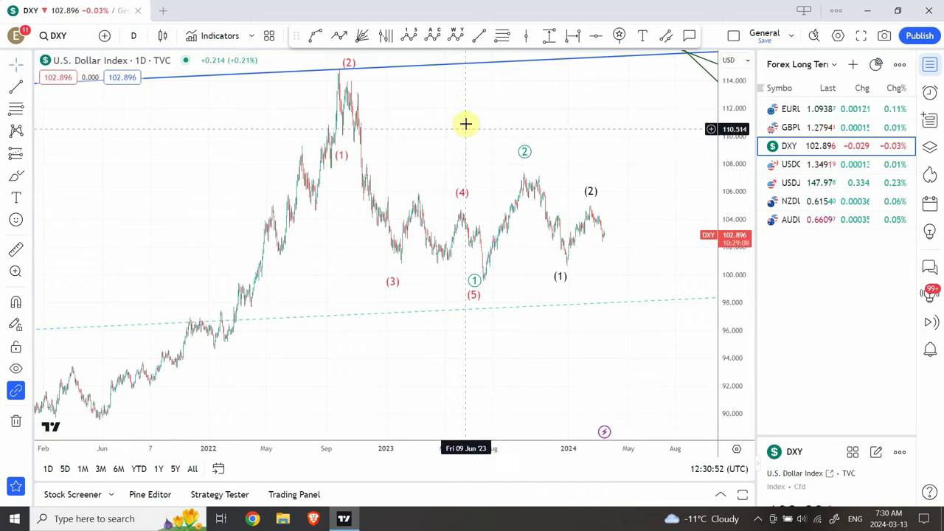
{"action": "left_click_drag", "start_coordinate": [480, 127], "coordinate": [458, 130]}
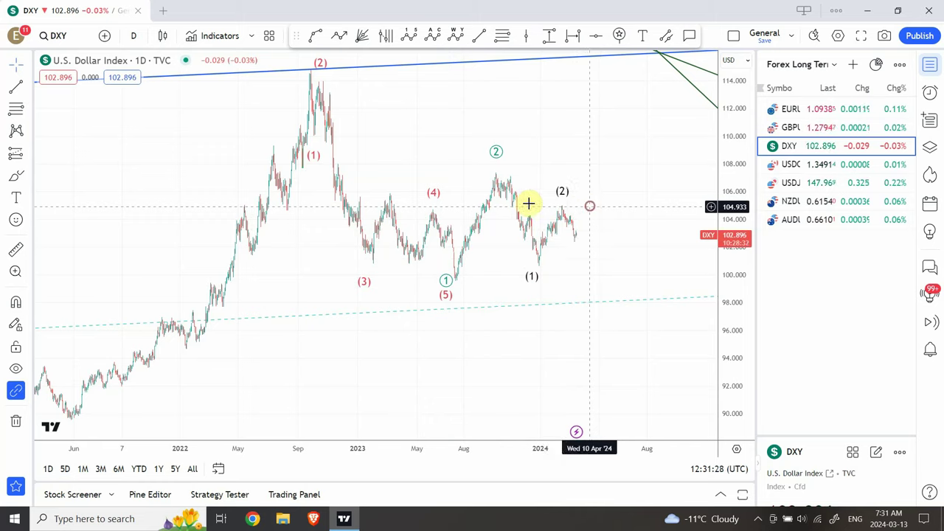
Step: Draw a trend line from the September 2022 high along the falling DXY peaks down to about 101.036, and delete it
{"action": "left_click", "coordinate": [478, 38]}
{"action": "left_click_drag", "start_coordinate": [312, 66], "coordinate": [661, 259]}
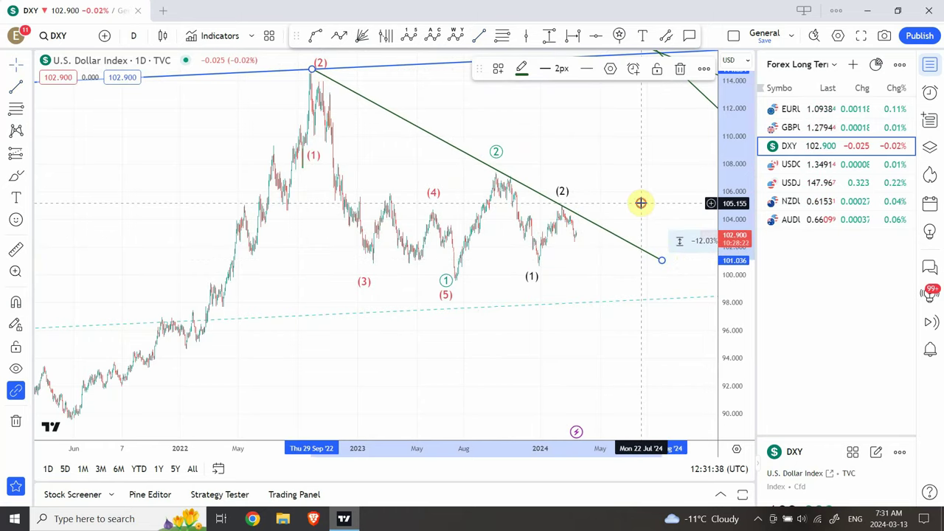
{"action": "left_click_drag", "start_coordinate": [640, 202], "coordinate": [567, 192]}
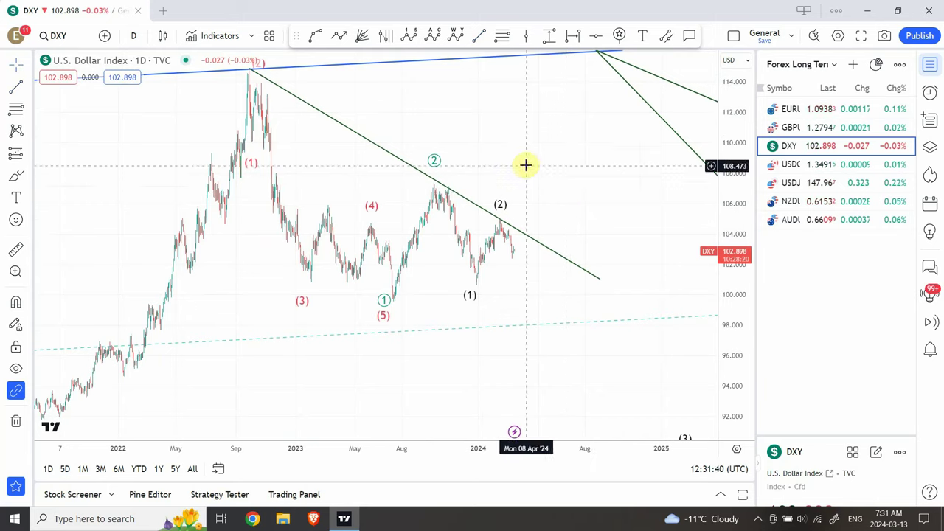
{"action": "left_click", "coordinate": [389, 152]}
{"action": "key", "text": "Delete"}
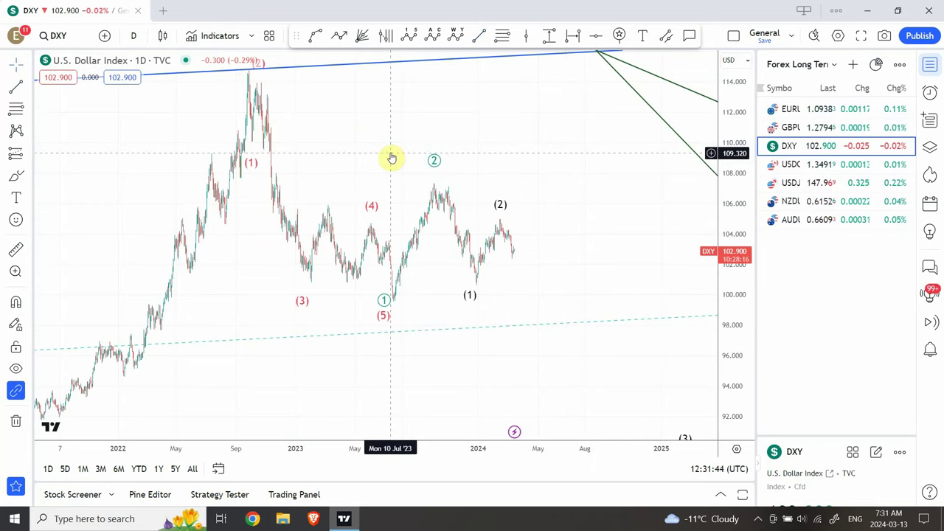
Step: Switch the DXY chart to the 4-hour interval and draw a Fib Retracement from the October 2023 high at about 107.321 down to about 100.637
{"action": "left_click", "coordinate": [134, 39]}
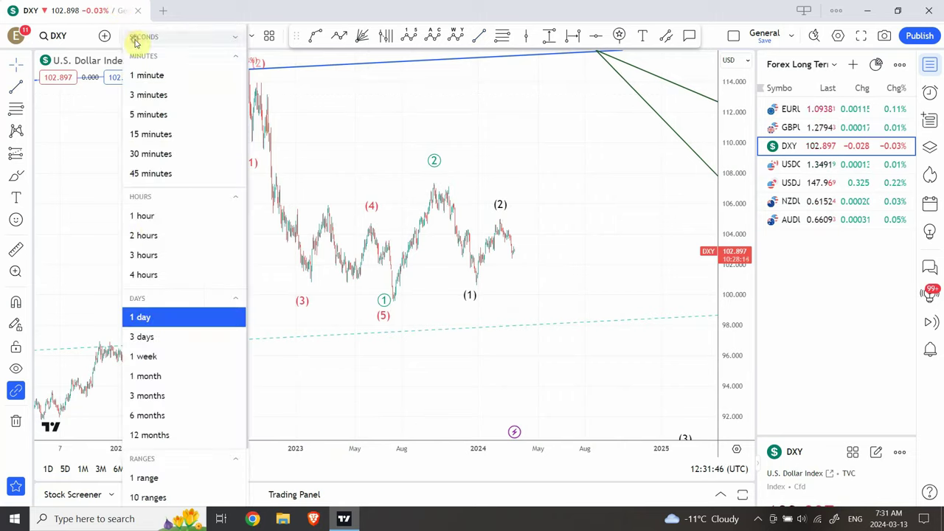
{"action": "left_click", "coordinate": [151, 275]}
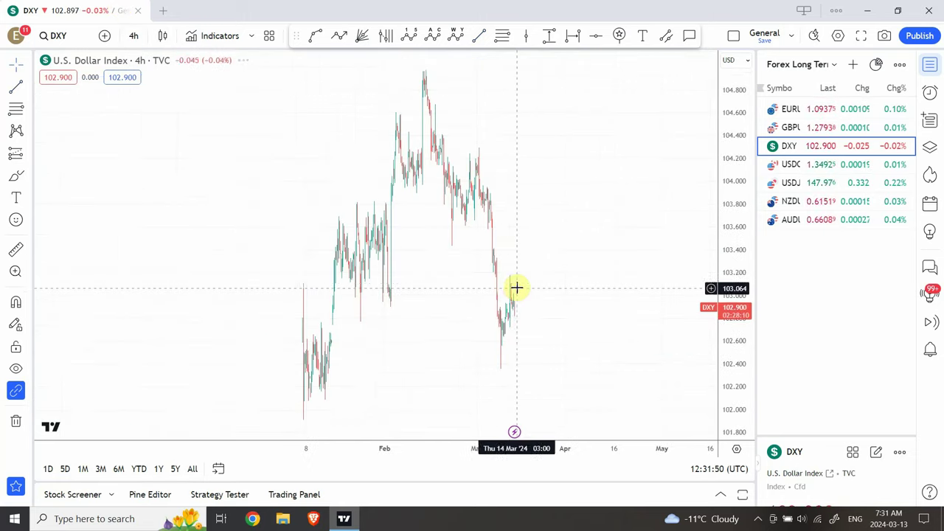
{"action": "left_click_drag", "start_coordinate": [266, 221], "coordinate": [465, 264]}
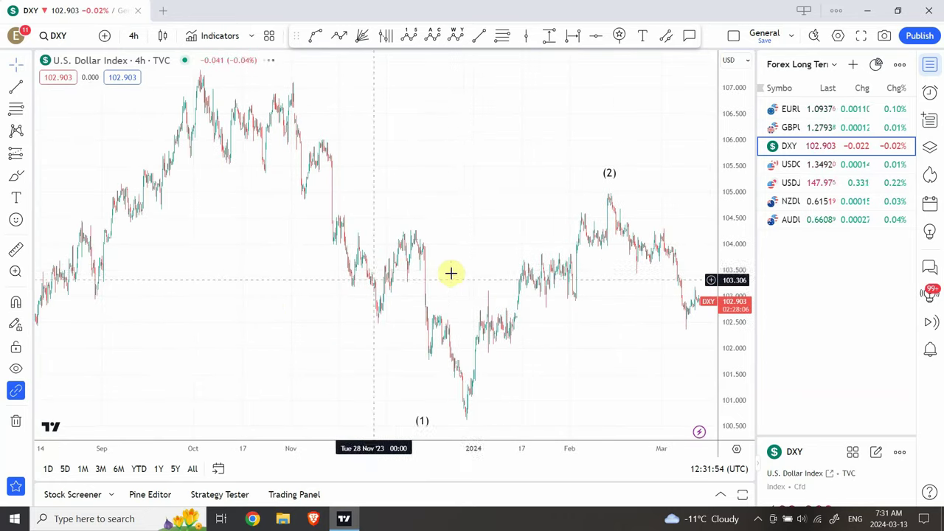
{"action": "left_click", "coordinate": [501, 37]}
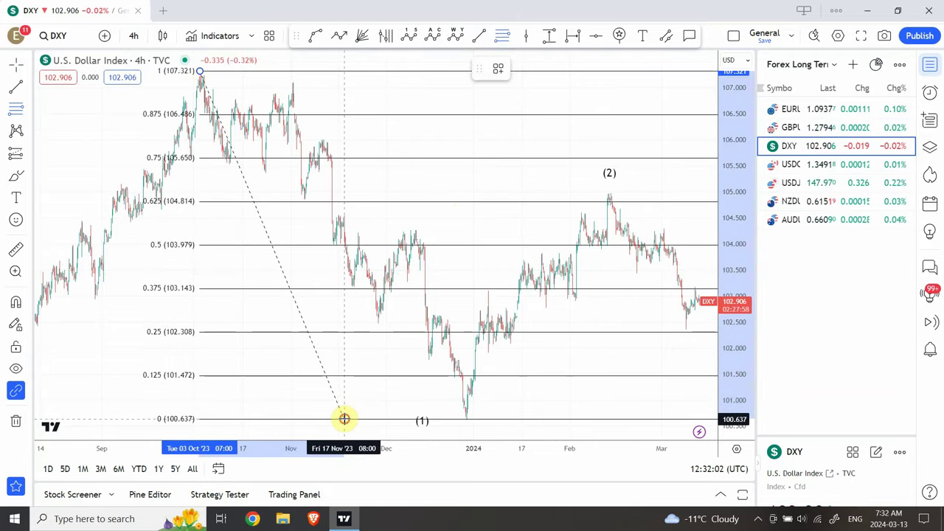
{"action": "left_click", "coordinate": [344, 419]}
{"action": "left_click", "coordinate": [404, 359]}
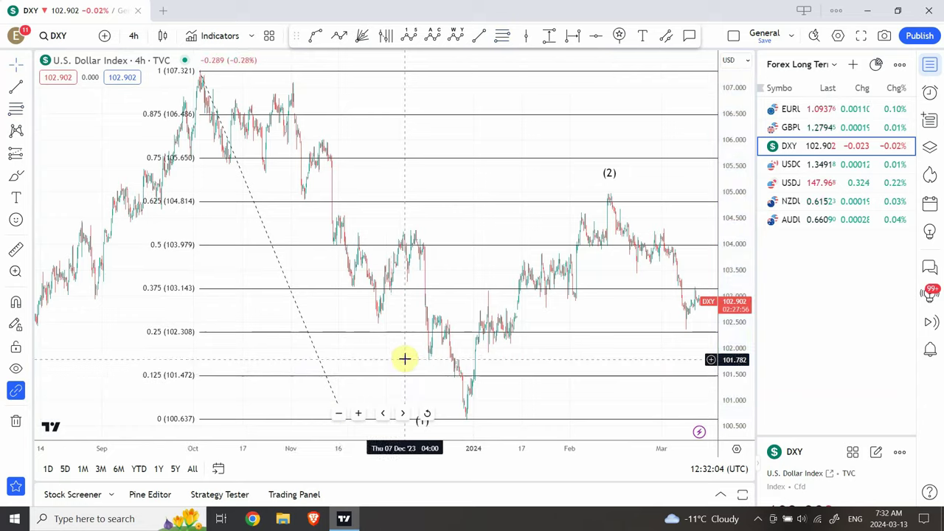
{"action": "left_click_drag", "start_coordinate": [370, 350], "coordinate": [302, 335]}
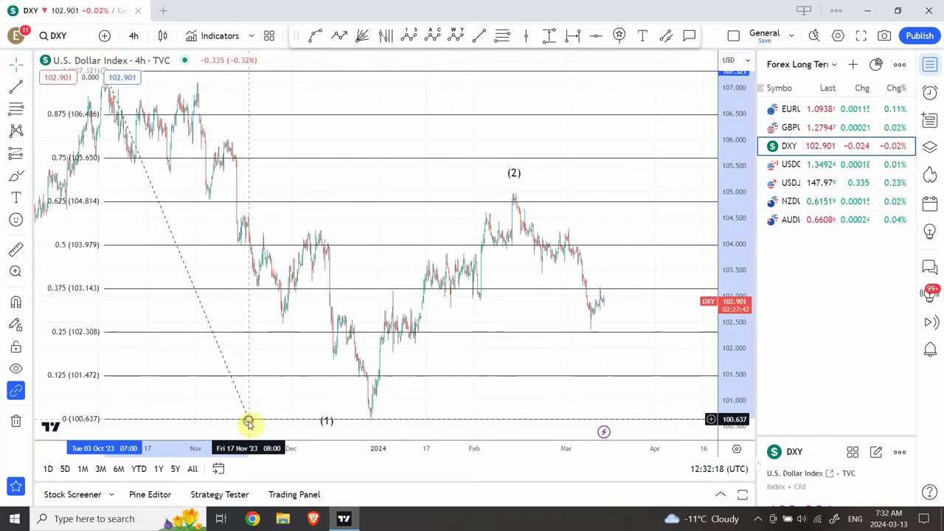
Step: Move the DXY Fib Retracement's lower end up to about 102.491, compare the wave (2) high with its levels and delete the drawing
{"action": "left_click_drag", "start_coordinate": [248, 420], "coordinate": [229, 324]}
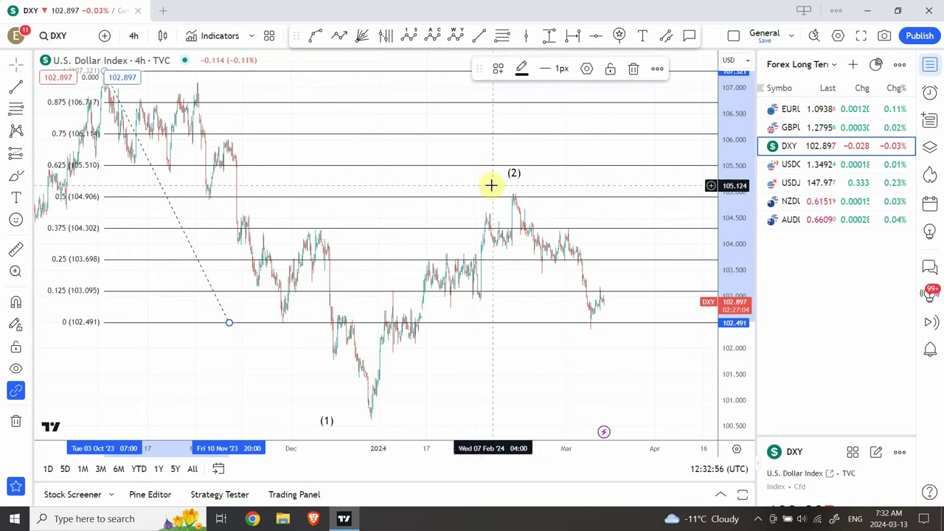
{"action": "scroll", "coordinate": [438, 175], "scroll_direction": "right", "scroll_amount": 3}
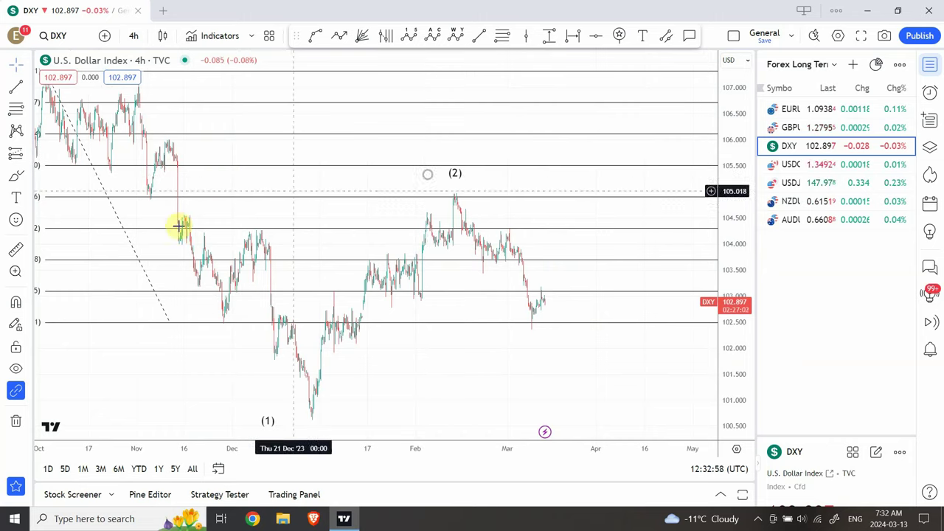
{"action": "left_click", "coordinate": [116, 219]}
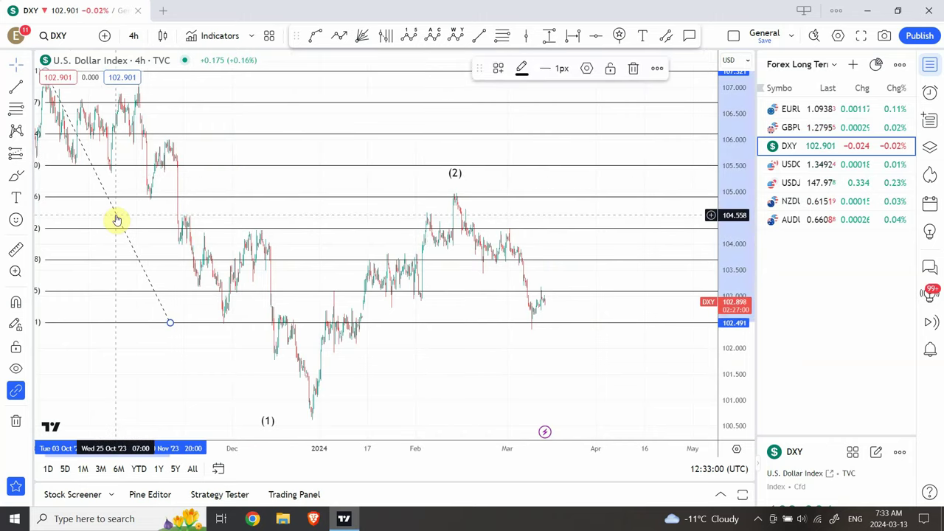
{"action": "key", "text": "Delete"}
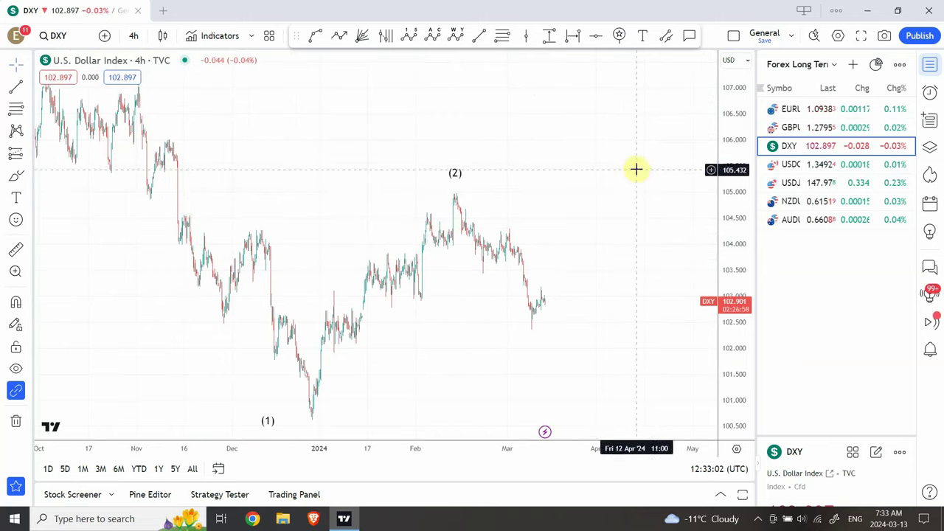
Step: Open the GBP/USD chart and examine its 4-hour moves before and after the July 2023 peak labelled (5)
{"action": "left_click", "coordinate": [813, 130]}
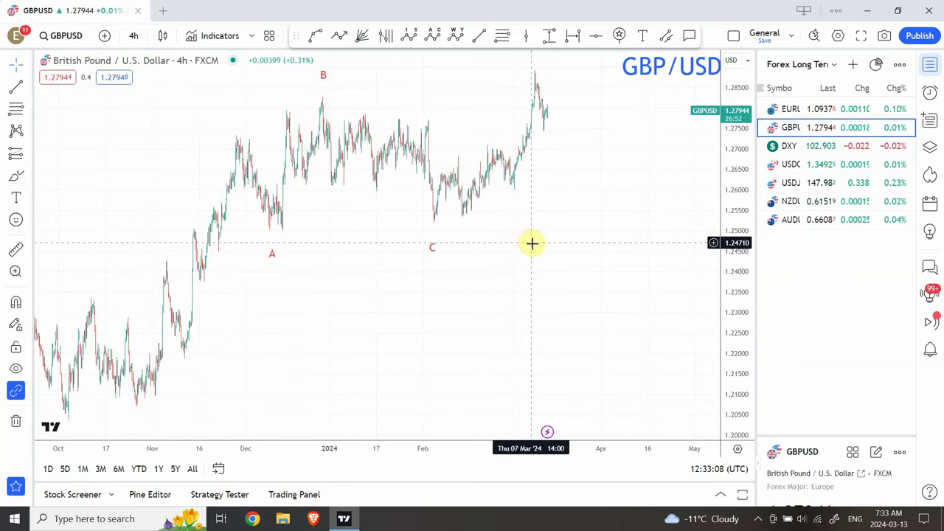
{"action": "left_click", "coordinate": [340, 415]}
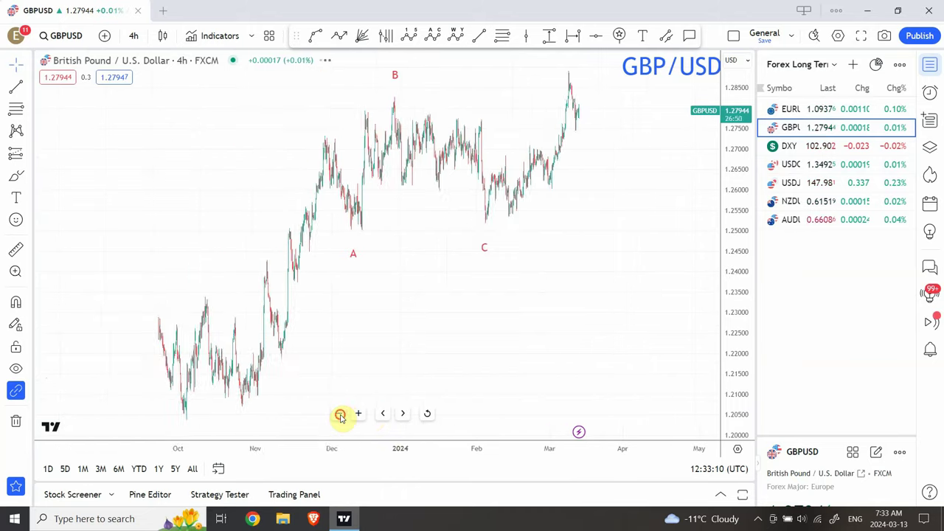
{"action": "left_click", "coordinate": [340, 415]}
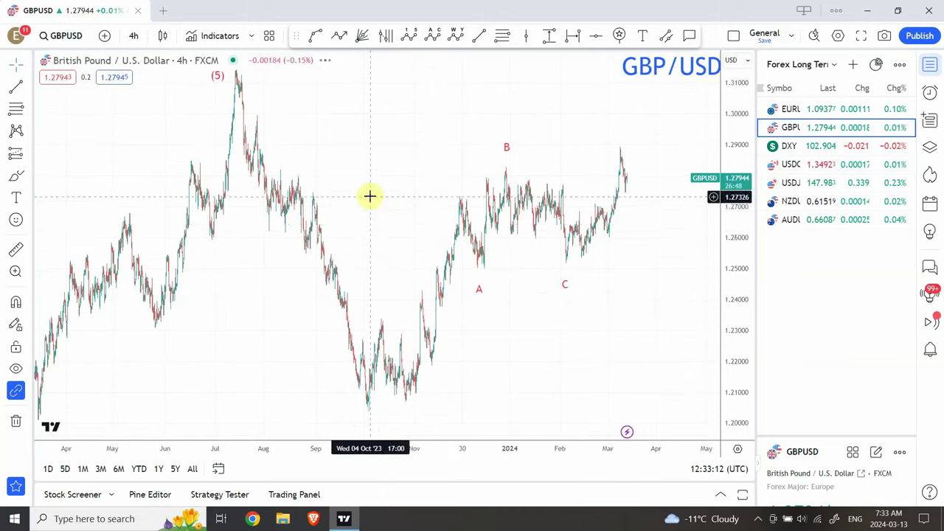
{"action": "left_click_drag", "start_coordinate": [352, 177], "coordinate": [344, 178]}
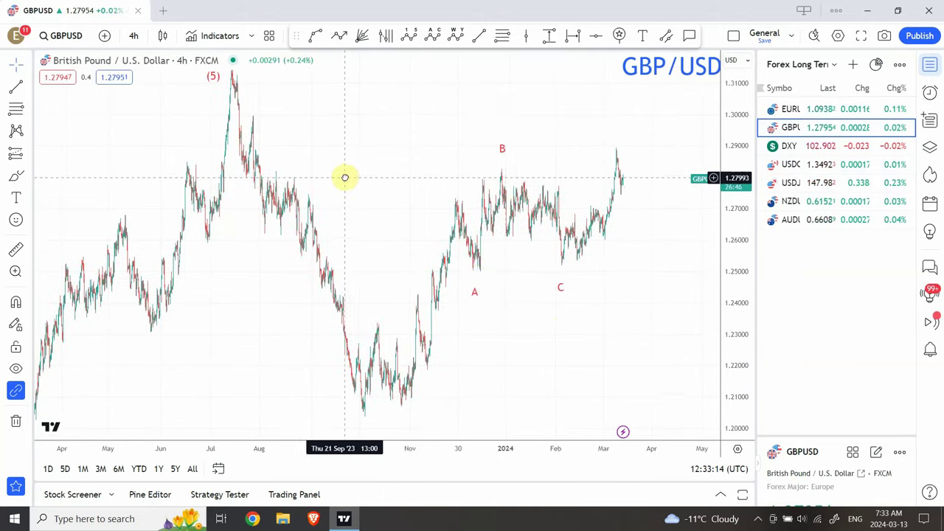
Step: Try the GBP/USD ABC labels with A at about 1.25154 in January, B at 1.29226 in March and C at 1.25252 in April 2024
{"action": "left_click", "coordinate": [474, 289]}
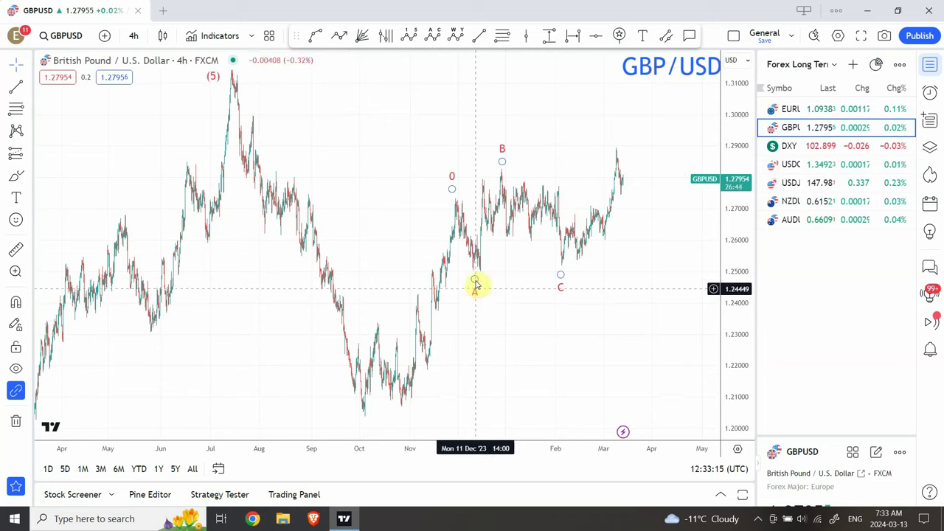
{"action": "mouse_move", "coordinate": [475, 284]}
{"action": "left_mouse_down"}
{"action": "mouse_move", "coordinate": [545, 269]}
{"action": "mouse_move", "coordinate": [665, 269]}
{"action": "left_mouse_up"}
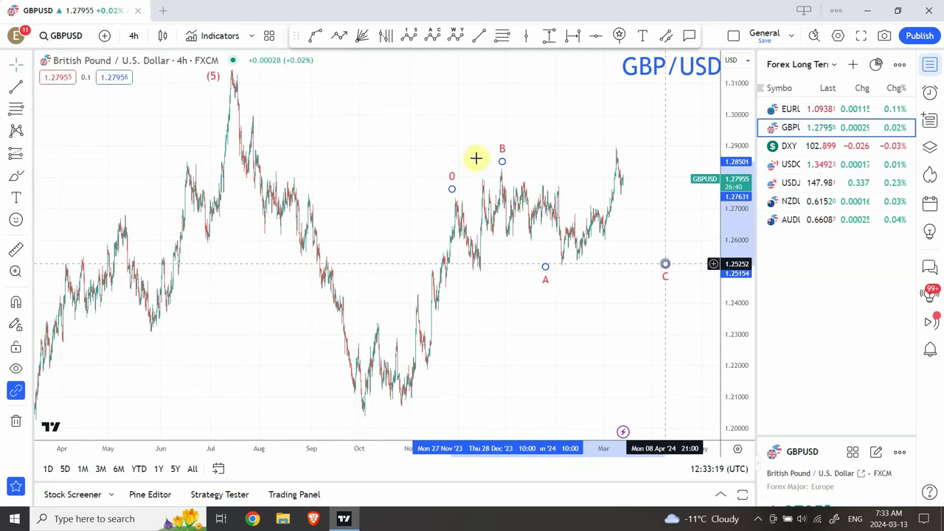
{"action": "left_click_drag", "start_coordinate": [501, 159], "coordinate": [612, 142]}
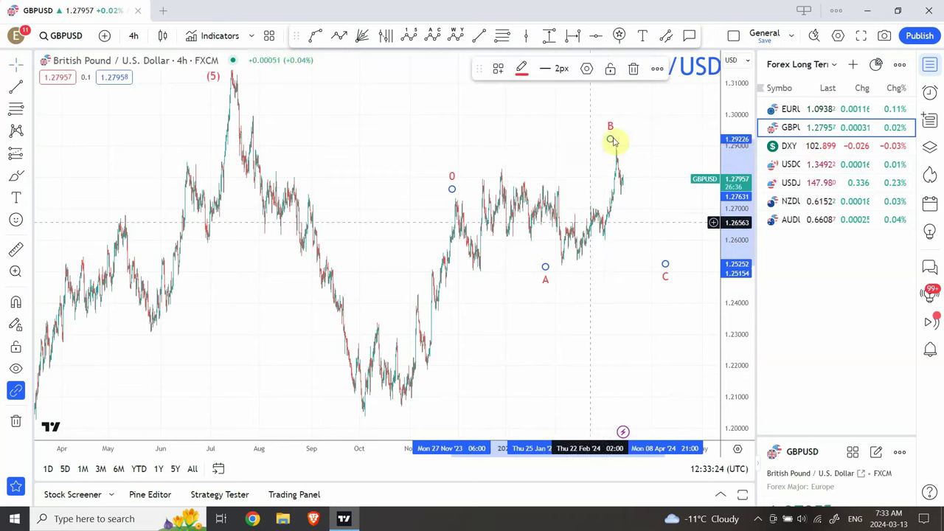
{"action": "left_click_drag", "start_coordinate": [601, 309], "coordinate": [580, 309]}
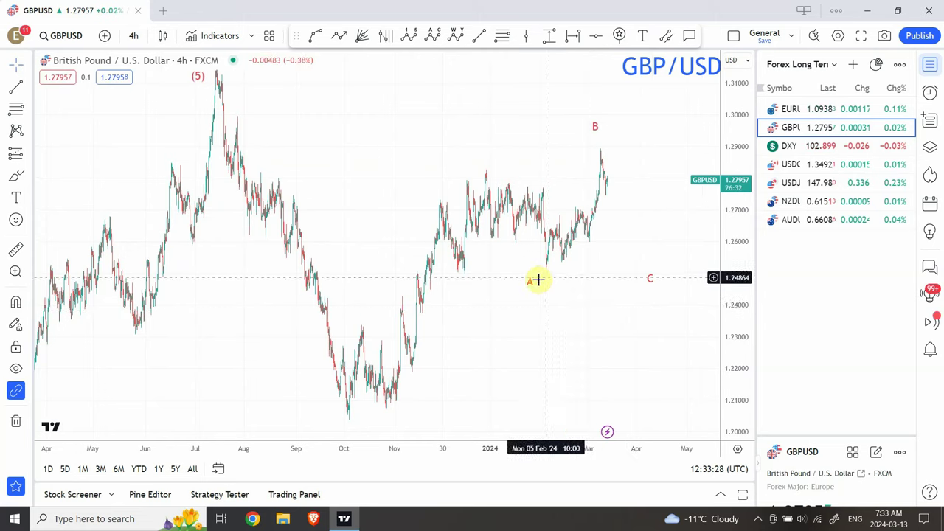
Step: Reposition GBP/USD label A to about 1.25155 on 11 December 2023, C to 1.25232 on 30 January 2024 and B to 1.28277 on 28 December 2023
{"action": "left_click_drag", "start_coordinate": [529, 274], "coordinate": [461, 273]}
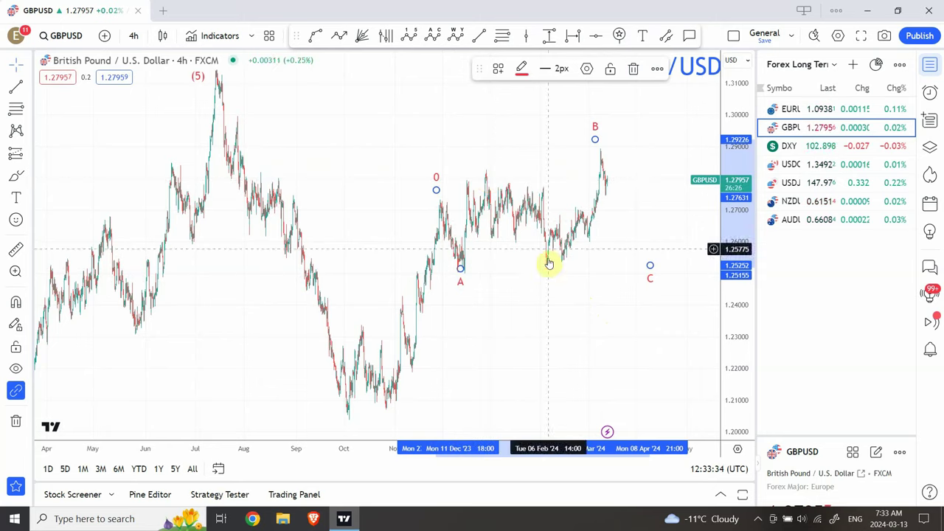
{"action": "mouse_move", "coordinate": [649, 266]}
{"action": "left_mouse_down"}
{"action": "mouse_move", "coordinate": [538, 271]}
{"action": "mouse_move", "coordinate": [549, 273]}
{"action": "left_mouse_up"}
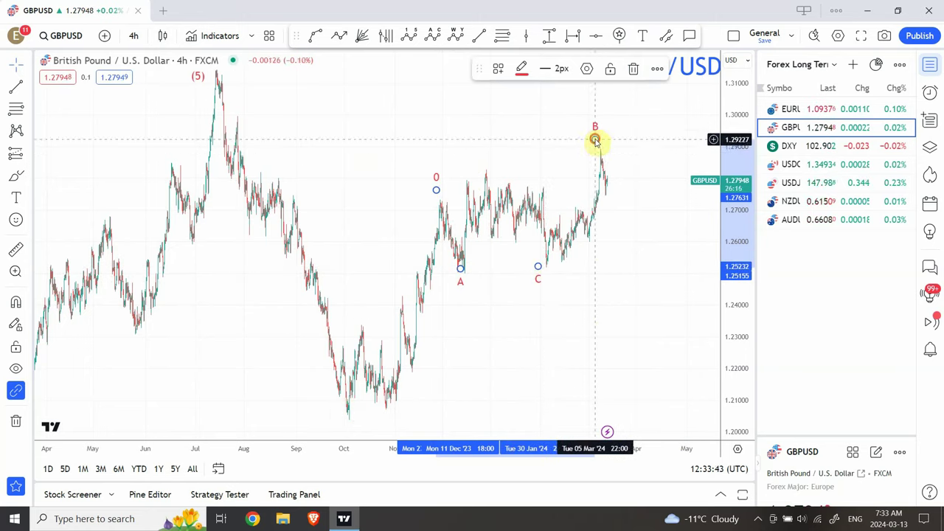
{"action": "left_click_drag", "start_coordinate": [595, 140], "coordinate": [488, 169]}
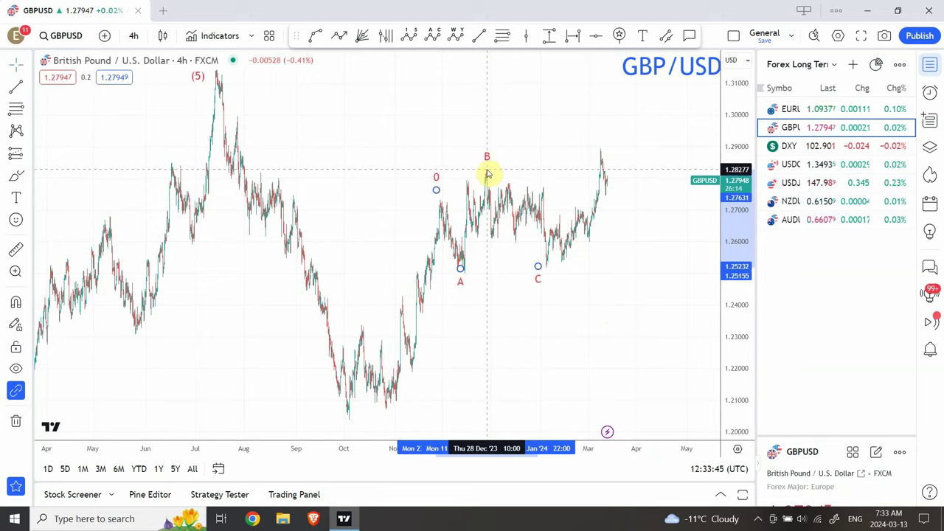
Step: Switch the GBP/USD chart to the 1-day interval and examine the five-wave count from the 2022 low
{"action": "left_click_drag", "start_coordinate": [493, 143], "coordinate": [438, 145]}
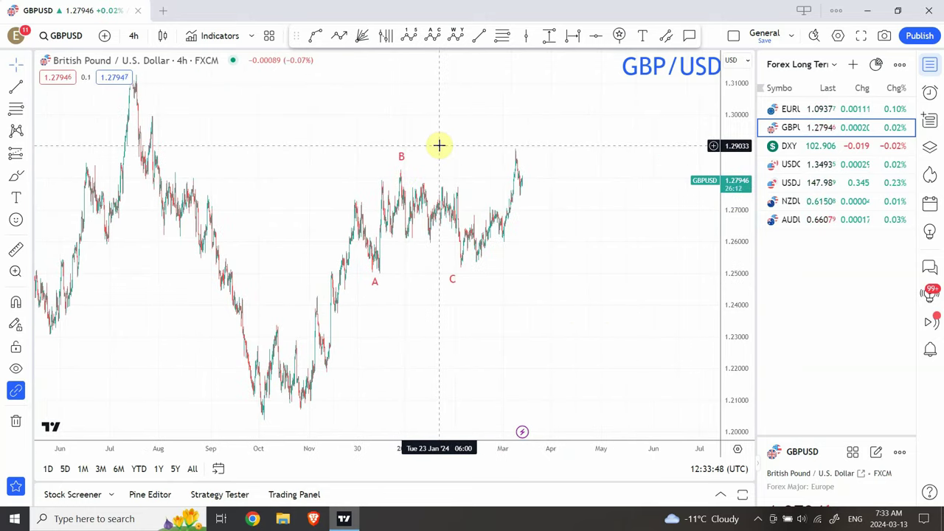
{"action": "left_click", "coordinate": [134, 37]}
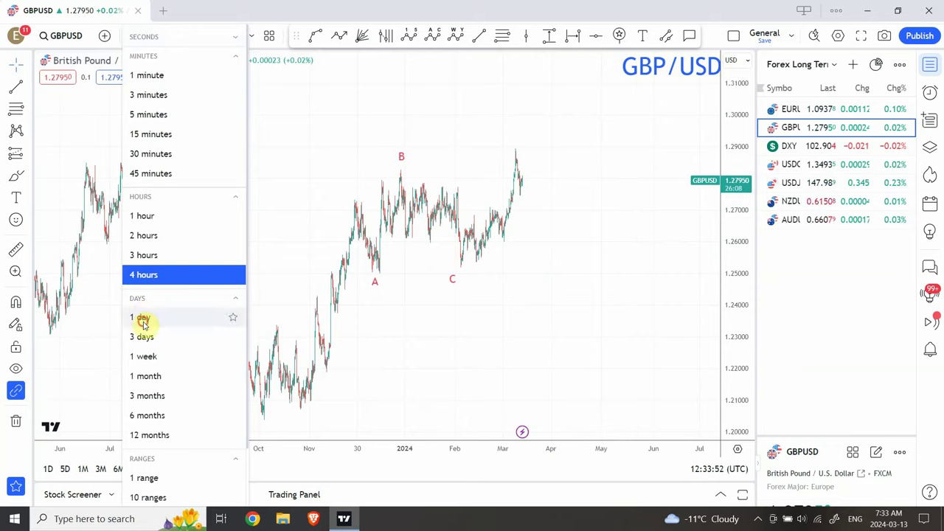
{"action": "left_click", "coordinate": [143, 317]}
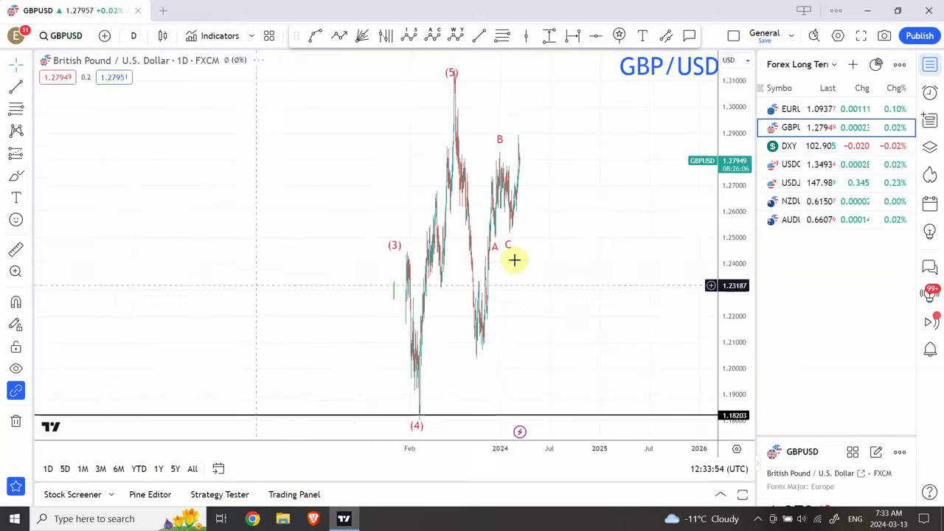
{"action": "scroll", "coordinate": [712, 398], "scroll_direction": "down", "scroll_amount": 3}
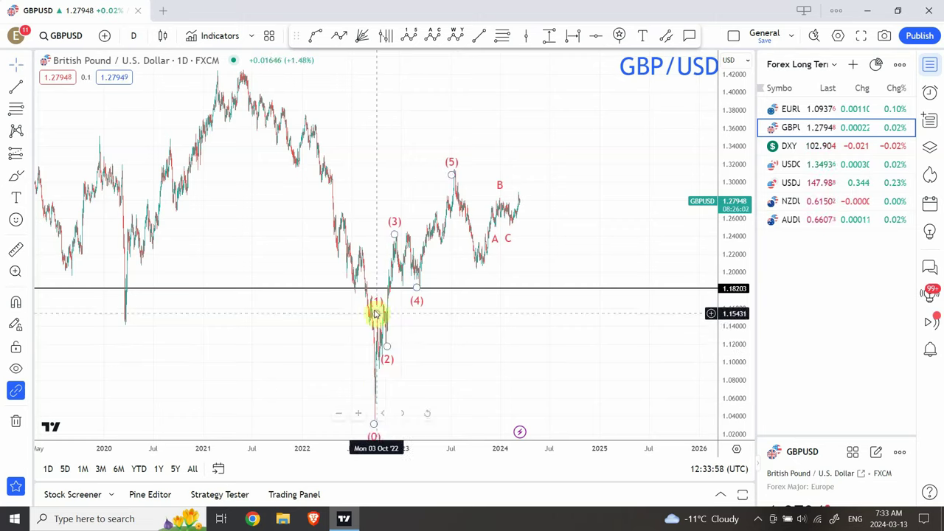
{"action": "left_click", "coordinate": [455, 173]}
{"action": "left_click", "coordinate": [449, 149]}
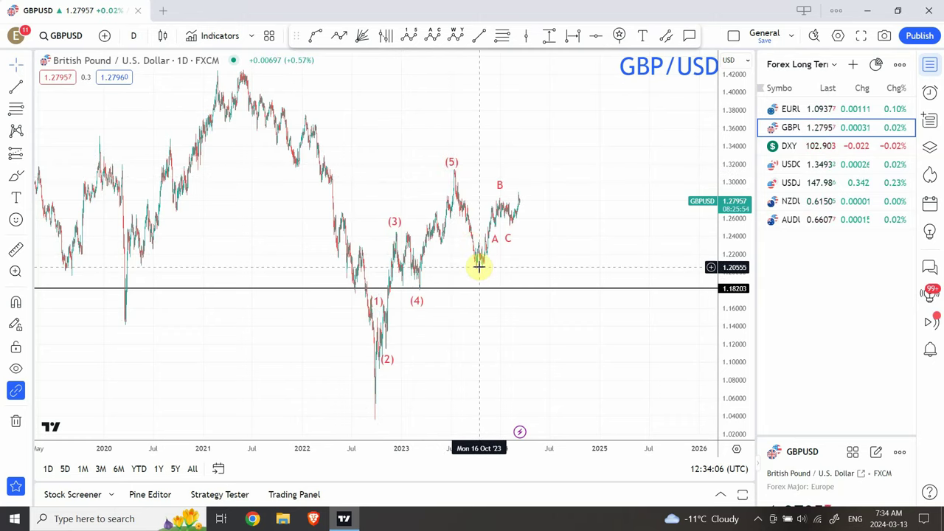
{"action": "left_click", "coordinate": [498, 207]}
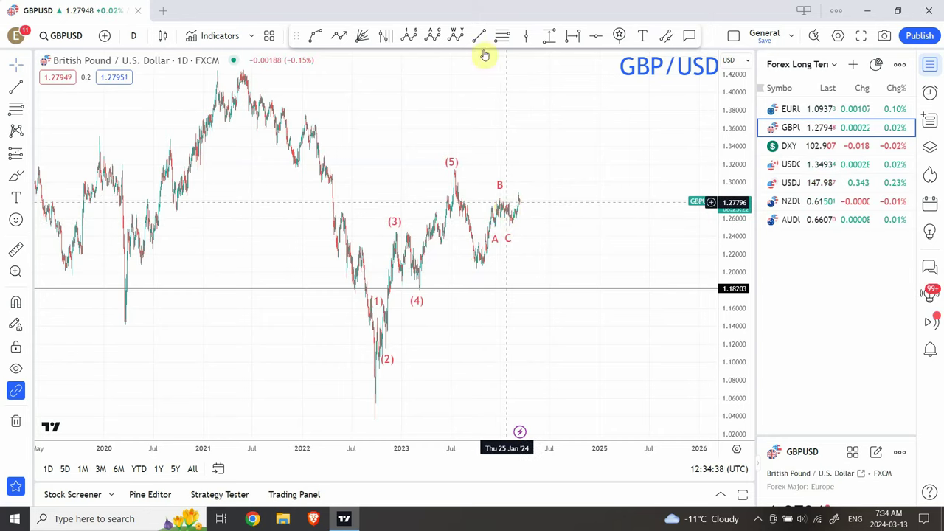
Step: Draw an Elliott impulse wave from about 1.02928, with 1 at 1.33535, 2 at 1.19735 and 3, 4 and 5 near 1.39820 in 2025
{"action": "left_click", "coordinate": [411, 41]}
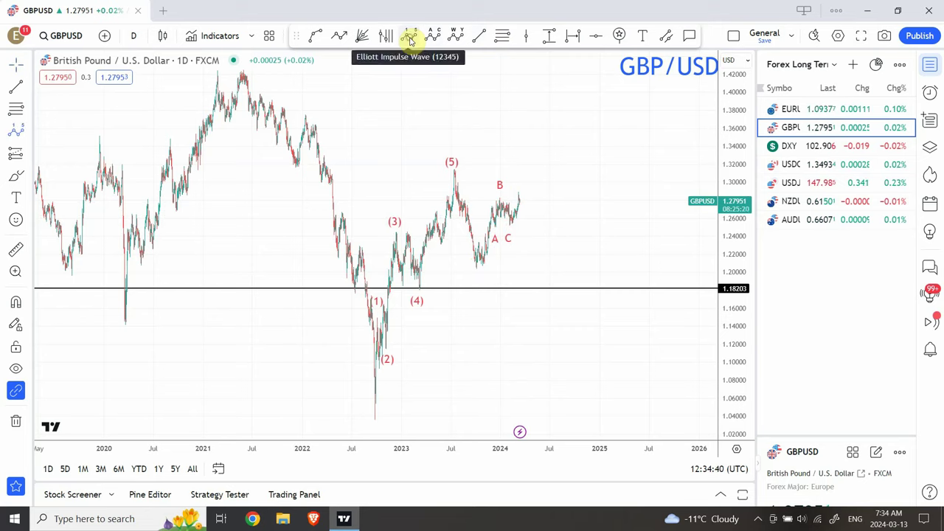
{"action": "left_click", "coordinate": [373, 426]}
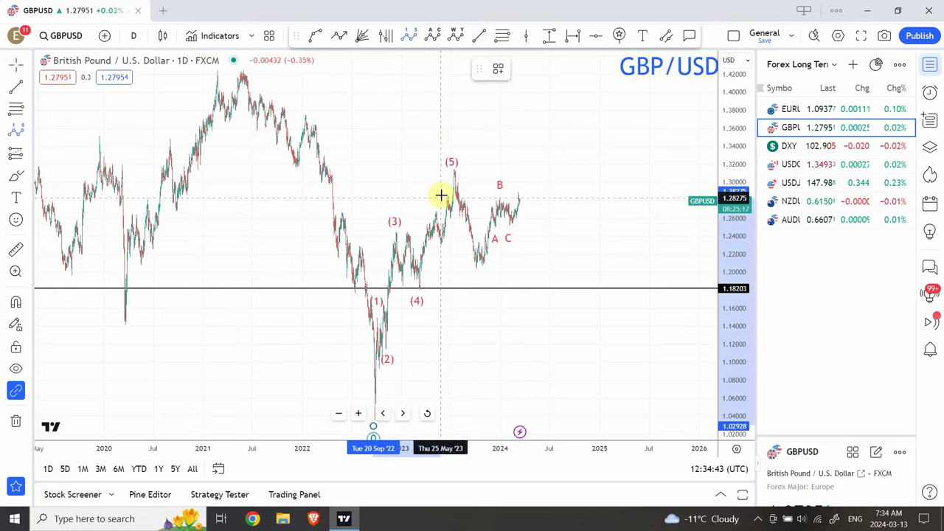
{"action": "left_click", "coordinate": [447, 150]}
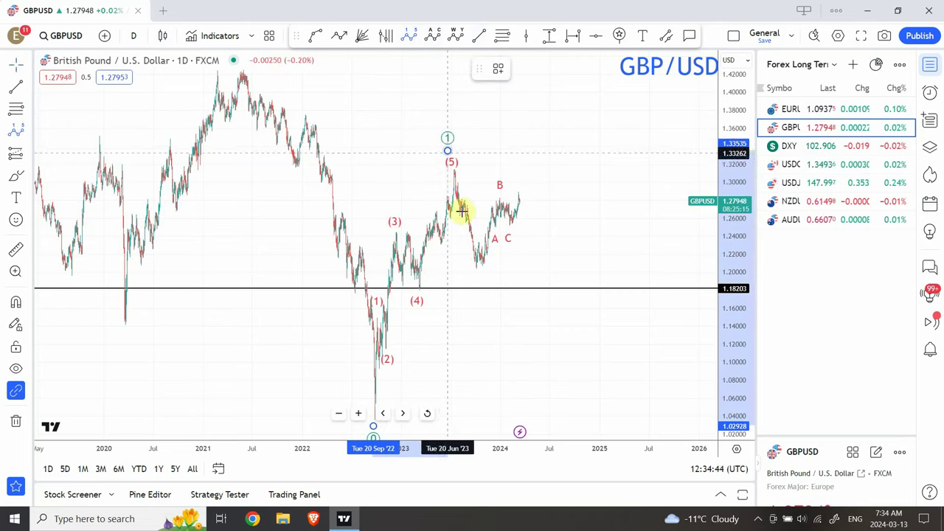
{"action": "left_click", "coordinate": [474, 274]}
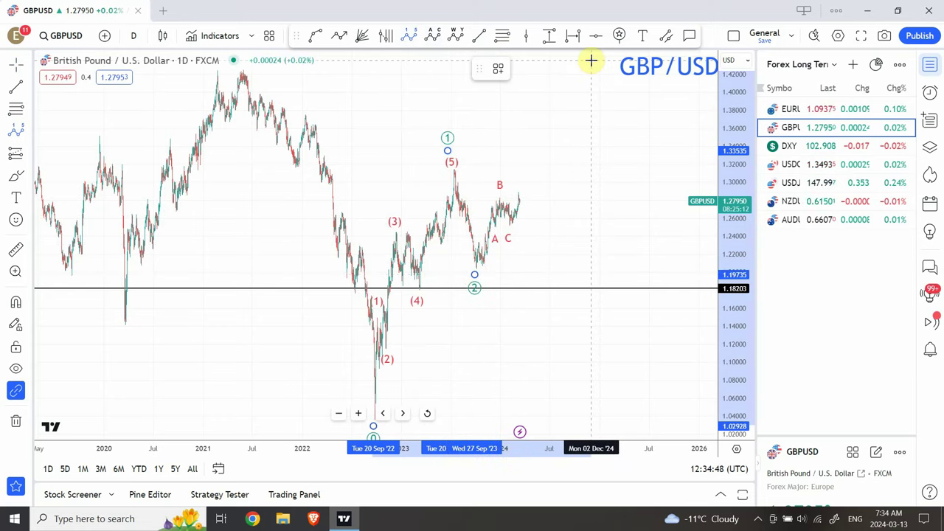
{"action": "left_click", "coordinate": [627, 94]}
{"action": "left_click", "coordinate": [655, 93]}
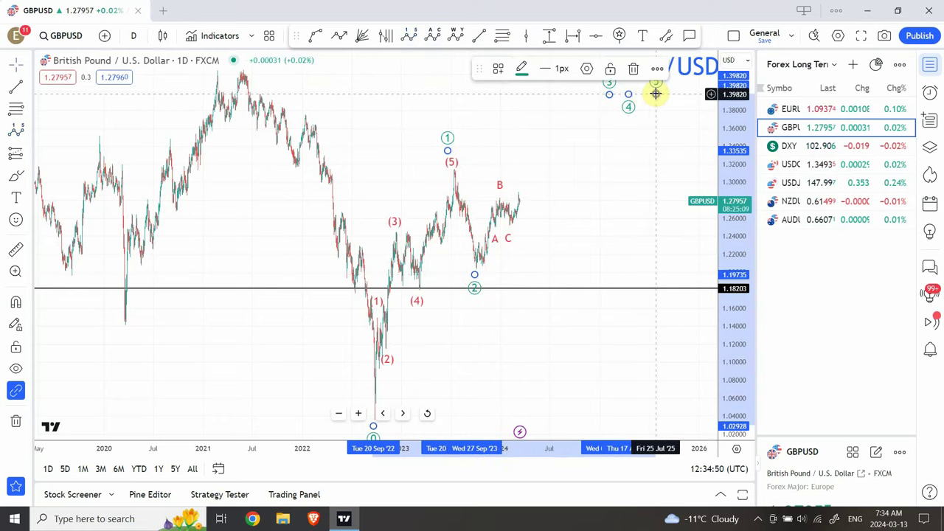
{"action": "left_click", "coordinate": [660, 148]}
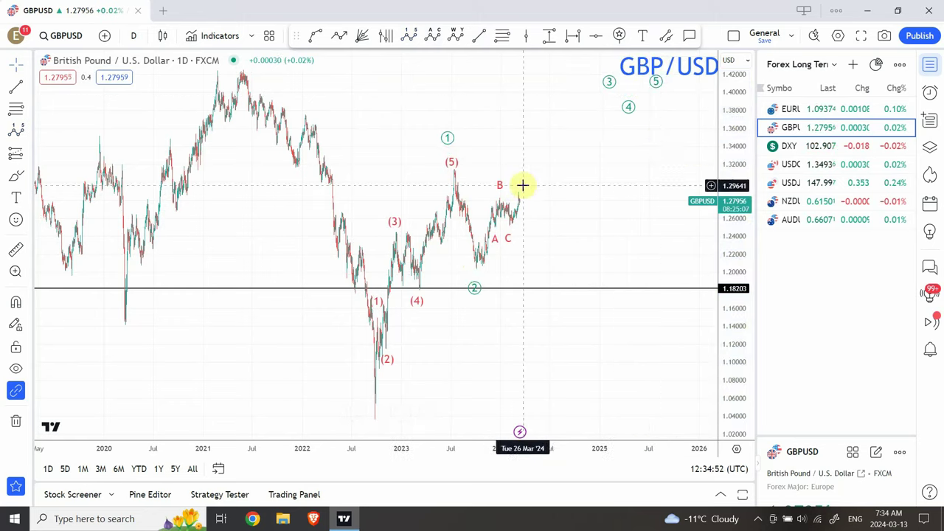
Step: Draw a second impulse wave from about 1.19735 in October 2023, with 1 at 1.27796, 2 at 1.24859, 3 at 1.41187 and 4 at 1.39957
{"action": "left_click", "coordinate": [409, 42]}
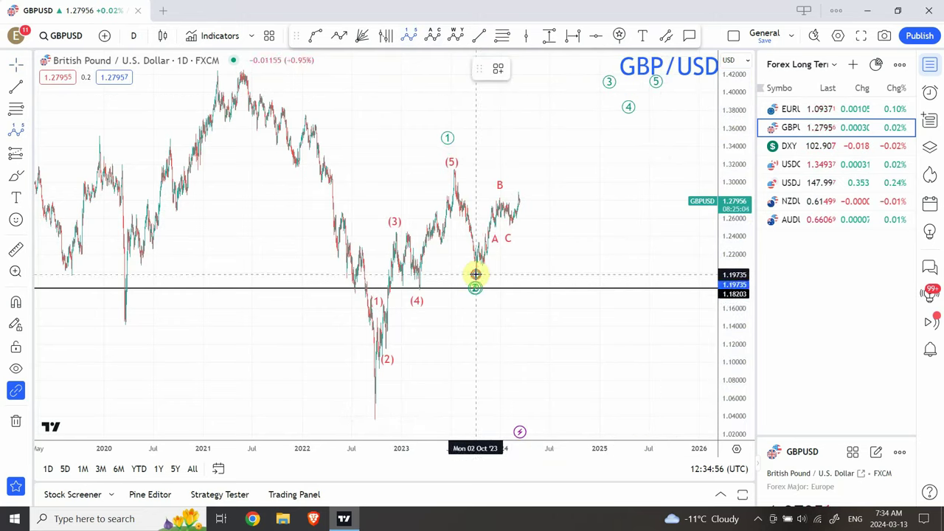
{"action": "left_click", "coordinate": [501, 213]}
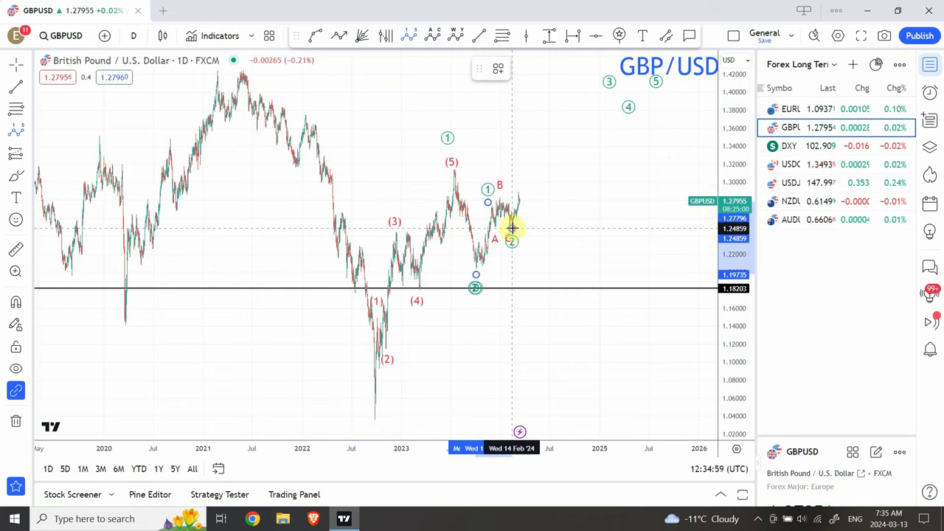
{"action": "left_click", "coordinate": [512, 229]}
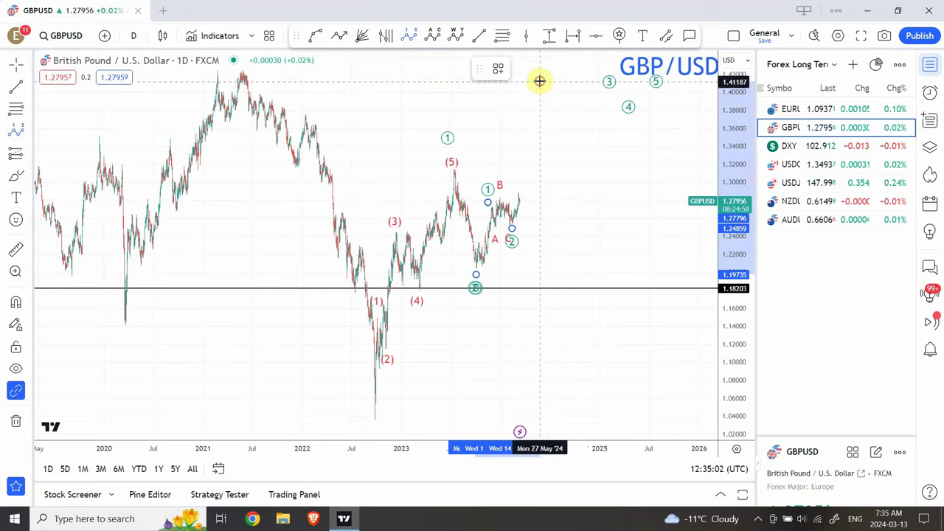
{"action": "left_click", "coordinate": [540, 81]}
{"action": "left_click", "coordinate": [553, 92]}
{"action": "left_click", "coordinate": [570, 68]}
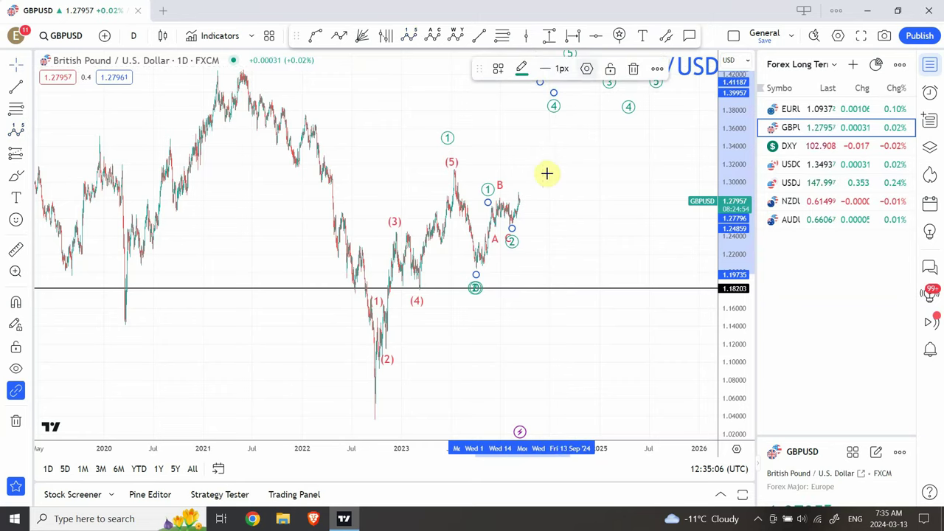
Step: Set the second impulse wave's degree to Intermediate and its color to blue
{"action": "left_click", "coordinate": [587, 69]}
{"action": "left_click", "coordinate": [587, 69]}
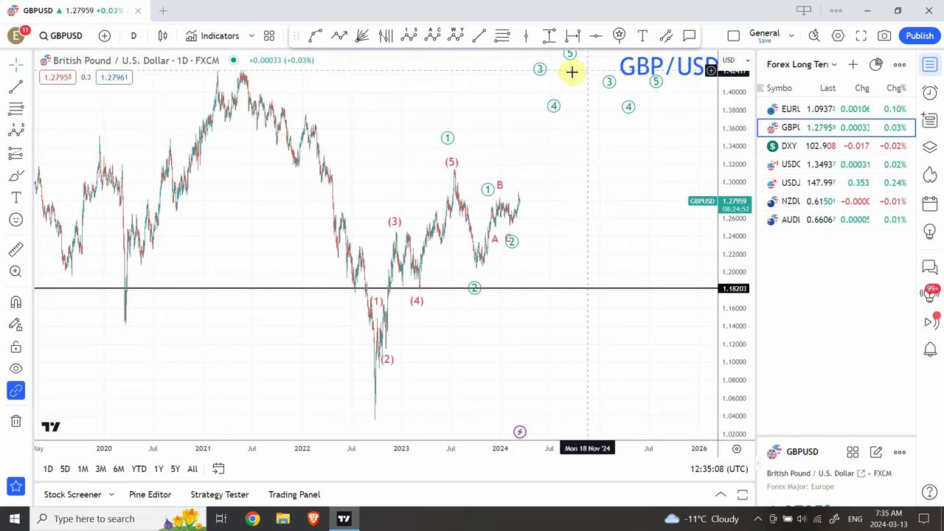
{"action": "left_click", "coordinate": [541, 72]}
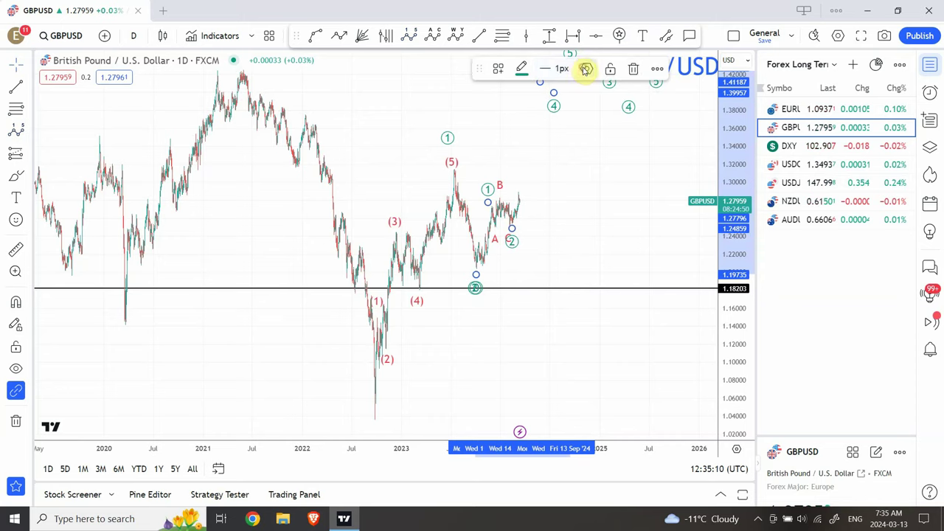
{"action": "left_click", "coordinate": [585, 68]}
{"action": "left_click", "coordinate": [501, 309]}
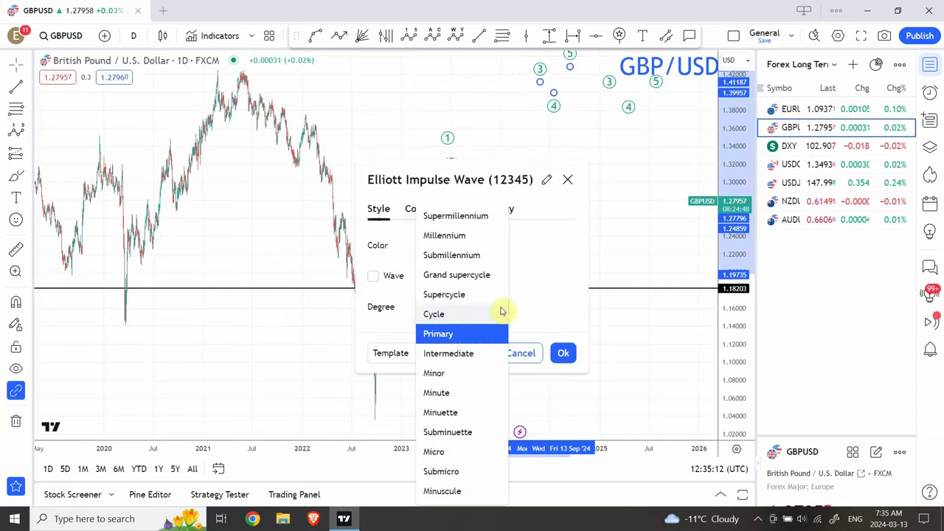
{"action": "left_click", "coordinate": [464, 356]}
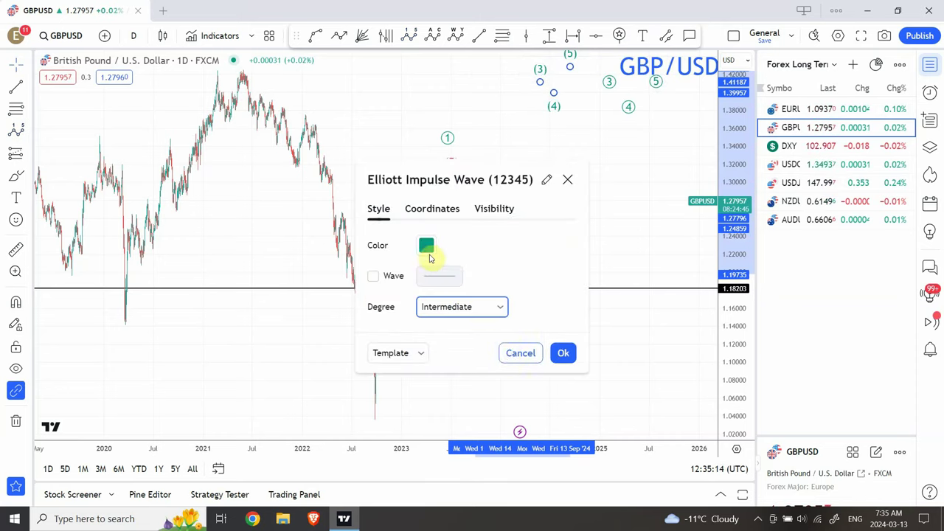
{"action": "left_click", "coordinate": [427, 247]}
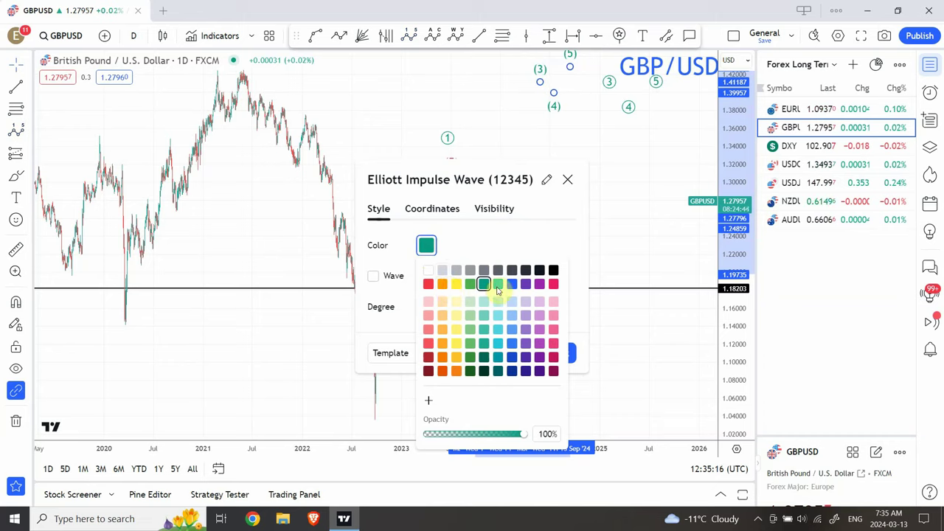
{"action": "left_click", "coordinate": [539, 247]}
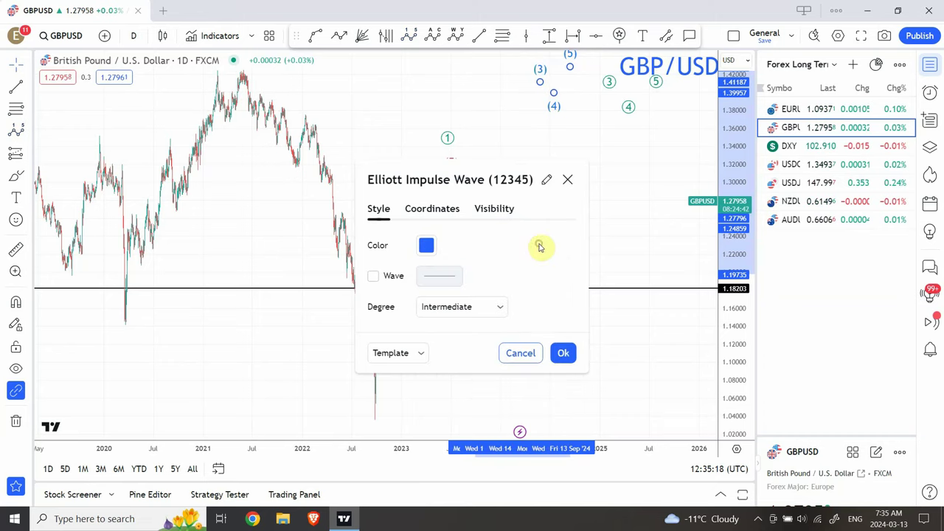
{"action": "left_click", "coordinate": [563, 354]}
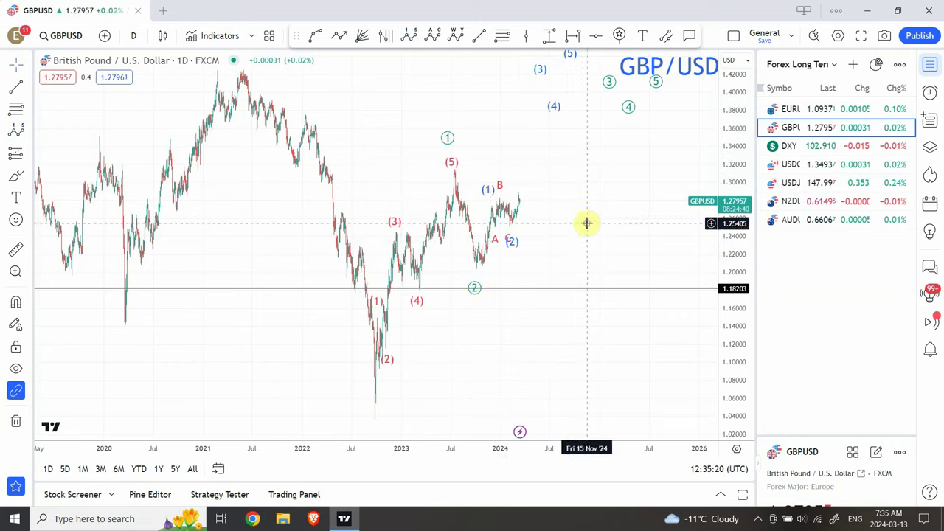
Step: Move the blue label (2) to about 1.25337 on 28 February 2024 and switch the GBP/USD chart to the 4-hour interval
{"action": "left_click", "coordinate": [514, 232]}
{"action": "left_click_drag", "start_coordinate": [514, 232], "coordinate": [517, 233]}
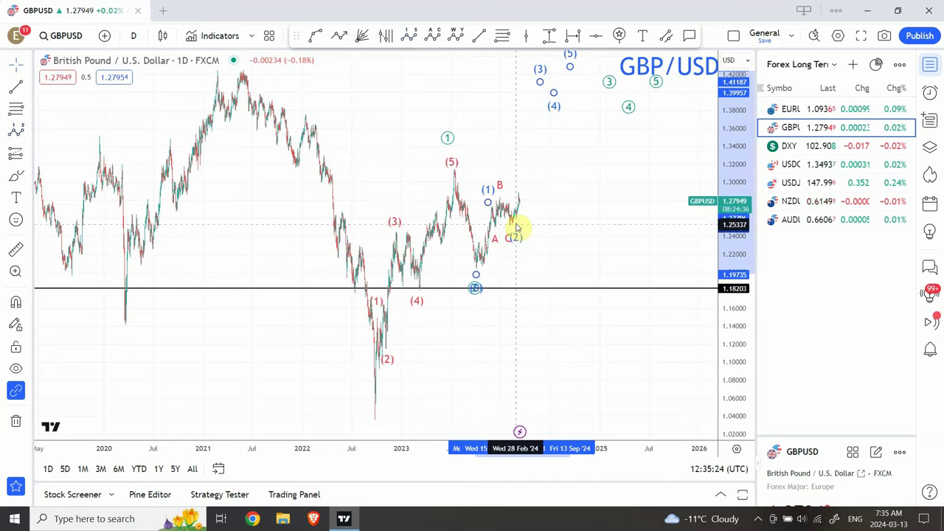
{"action": "left_click", "coordinate": [185, 123]}
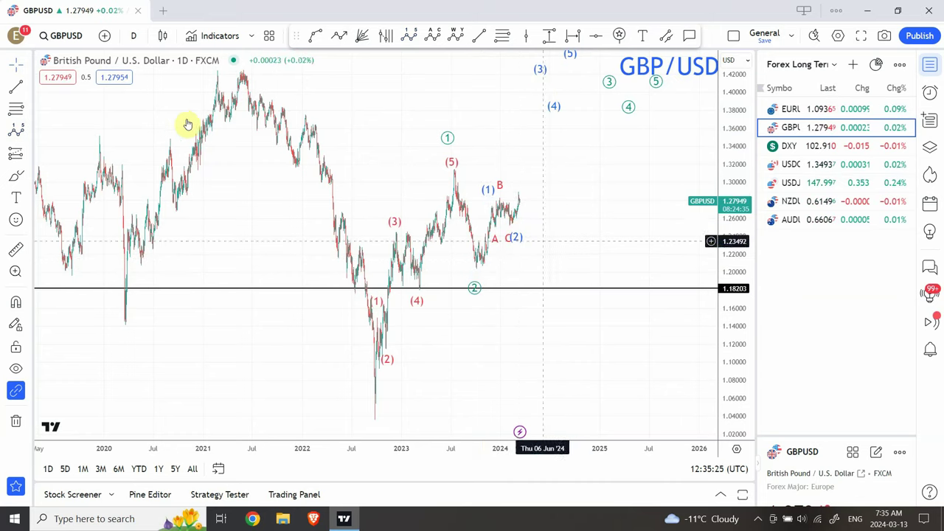
{"action": "left_click", "coordinate": [133, 37]}
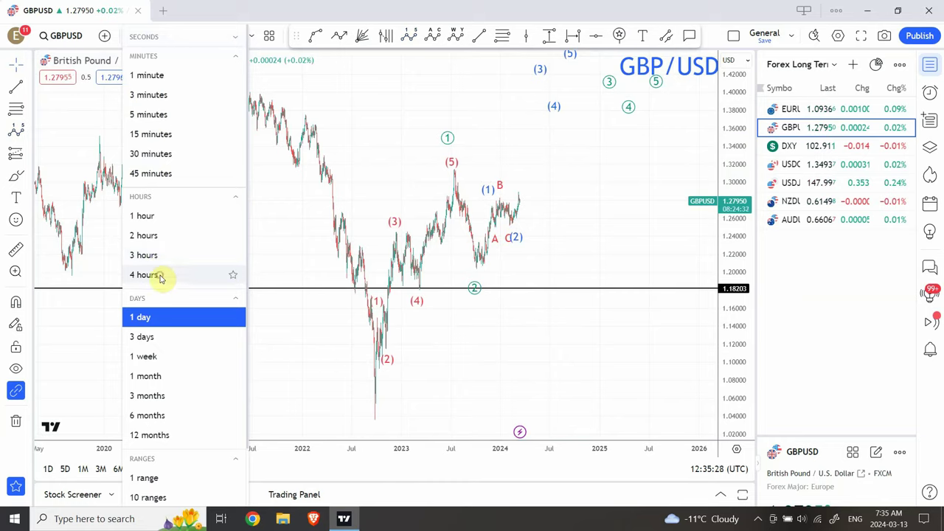
{"action": "left_click", "coordinate": [156, 273]}
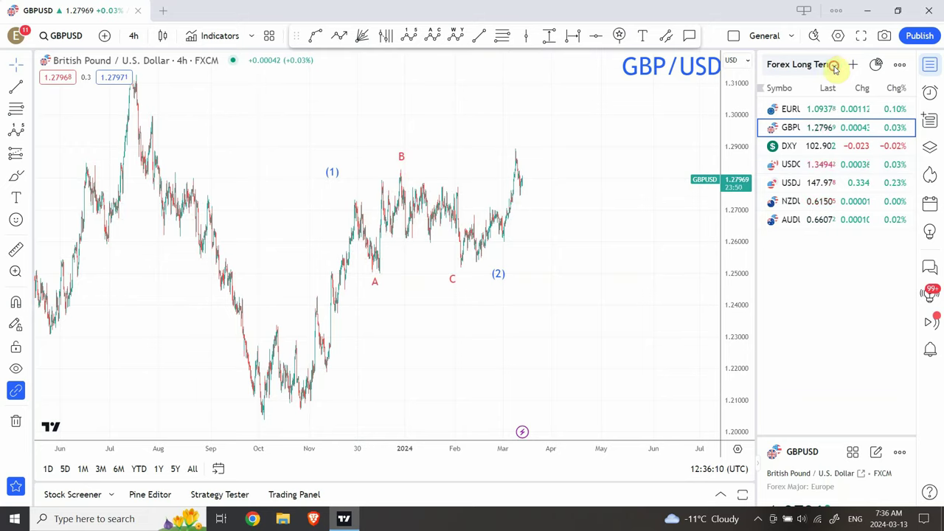
Step: Open the S&P 500 chart from the Stocks watchlist
{"action": "left_click", "coordinate": [834, 67]}
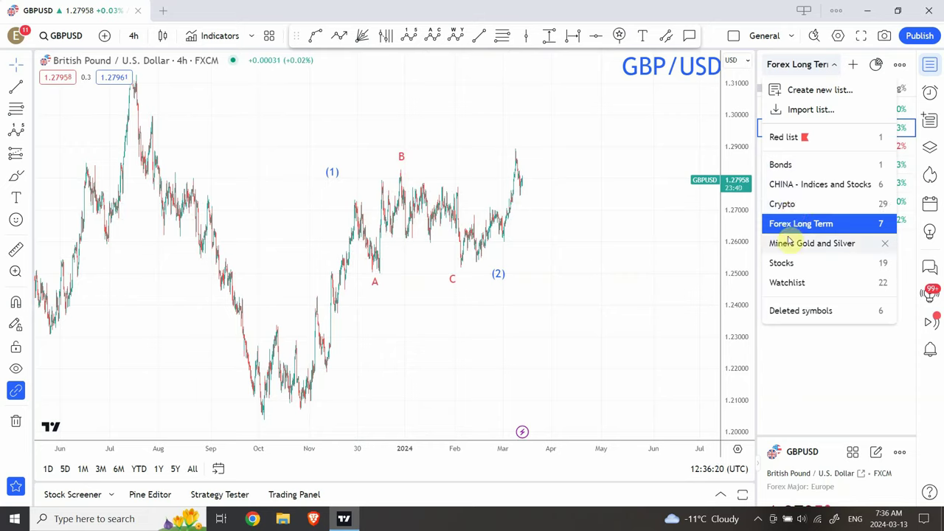
{"action": "left_click", "coordinate": [781, 263]}
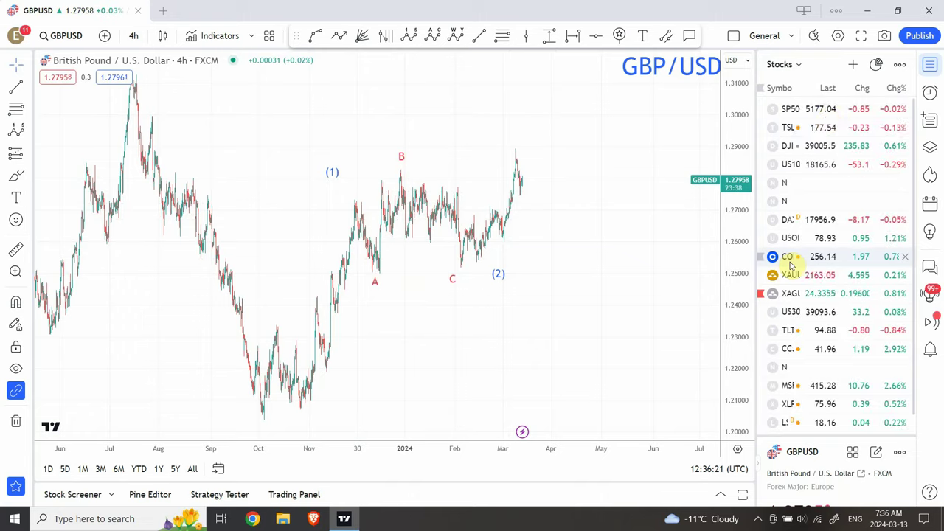
{"action": "left_click", "coordinate": [830, 110]}
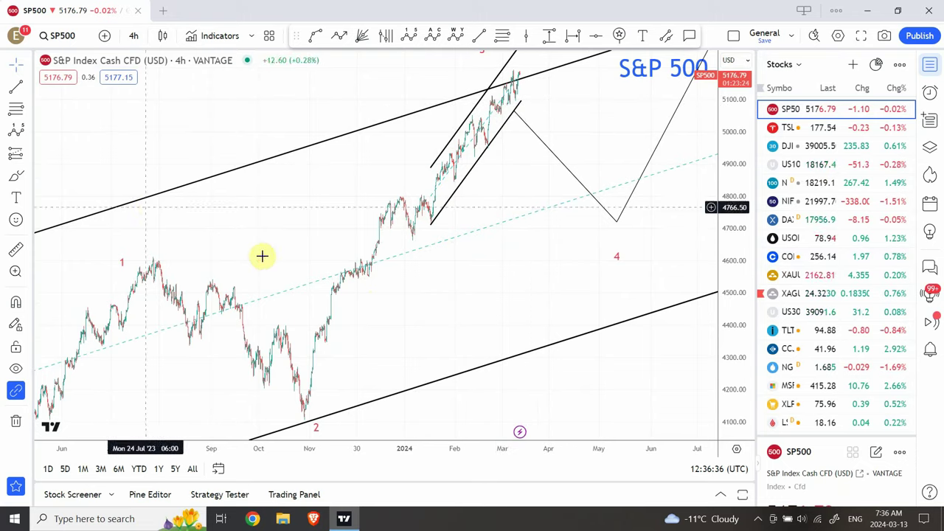
Step: Examine the S&P 500 rising channel, the ABC and WXY labels and the projected path on the 1-day interval
{"action": "left_click_drag", "start_coordinate": [275, 217], "coordinate": [356, 217]}
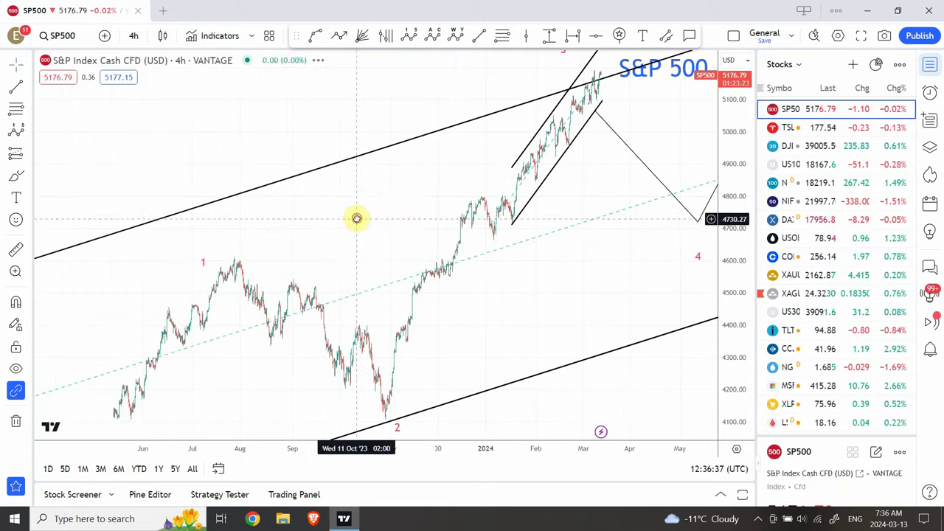
{"action": "left_click", "coordinate": [133, 36]}
{"action": "left_click", "coordinate": [143, 318]}
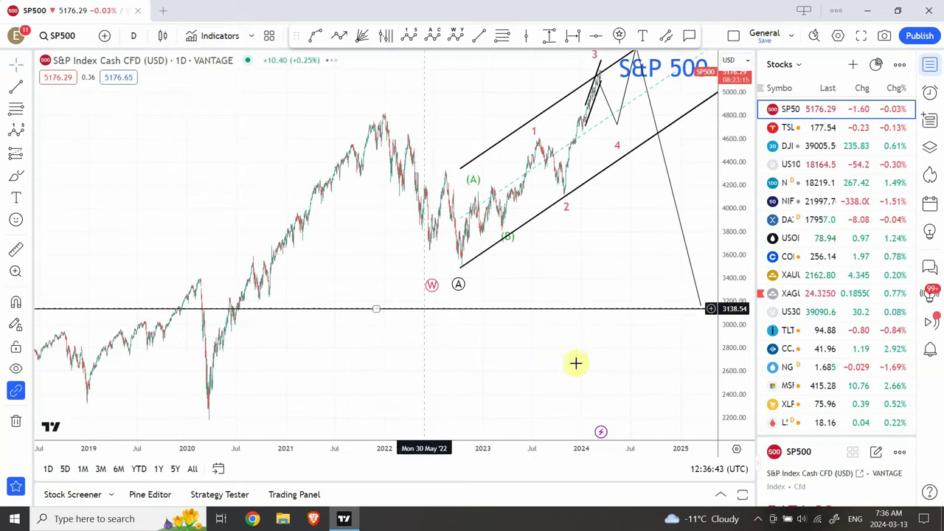
{"action": "left_click_drag", "start_coordinate": [524, 350], "coordinate": [351, 340]}
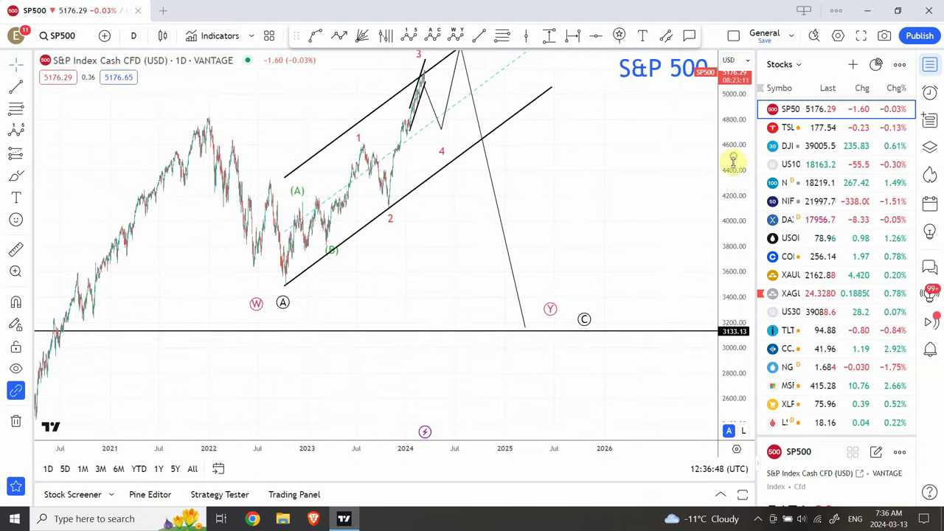
{"action": "left_click_drag", "start_coordinate": [734, 158], "coordinate": [707, 254]}
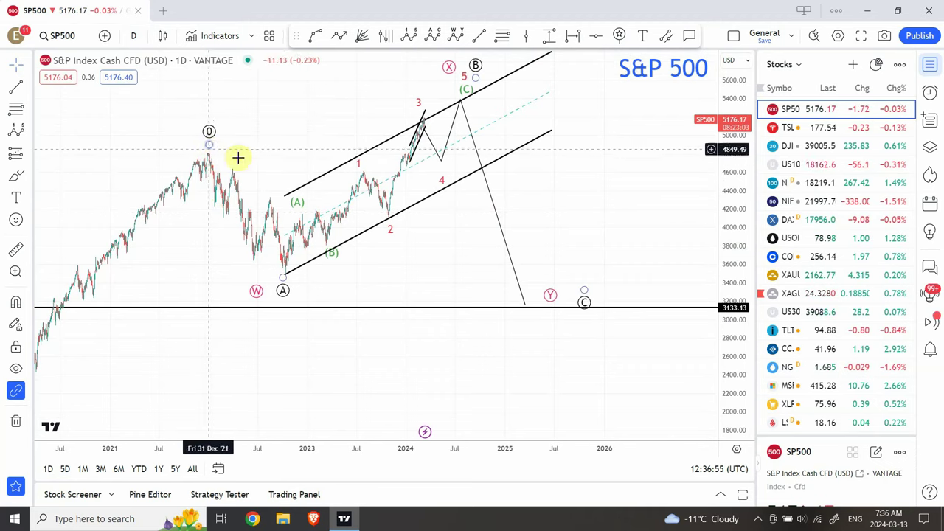
{"action": "left_click", "coordinate": [286, 272]}
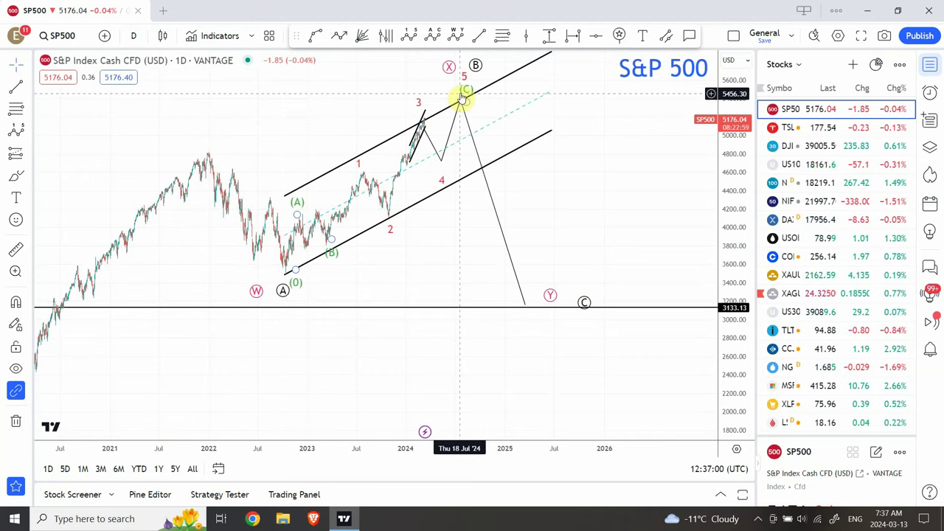
{"action": "left_click", "coordinate": [284, 274]}
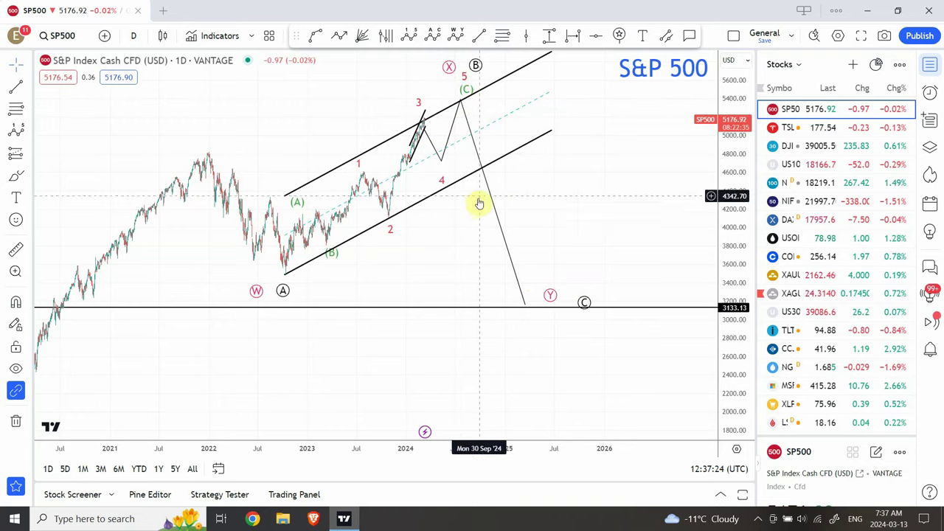
{"action": "left_click_drag", "start_coordinate": [463, 214], "coordinate": [457, 285]}
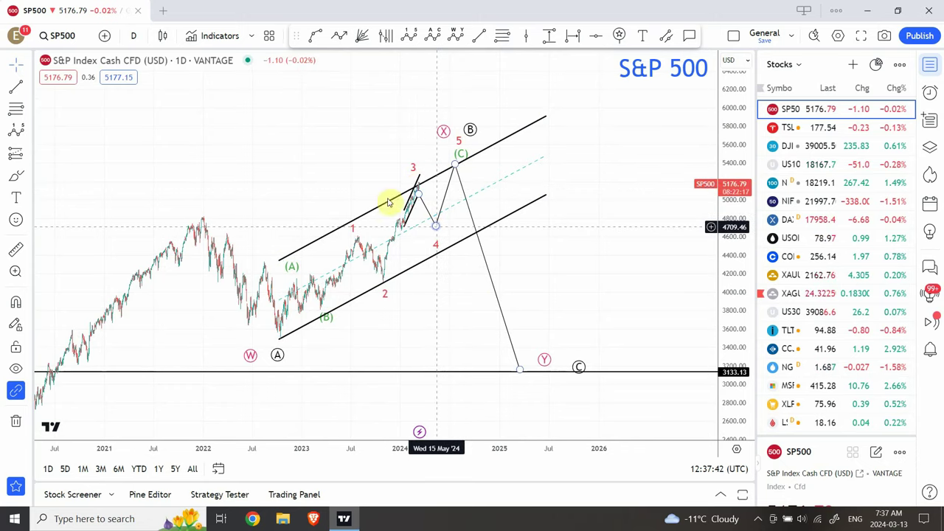
Step: Switch the S&P 500 chart to the 1-hour interval
{"action": "left_click", "coordinate": [129, 35]}
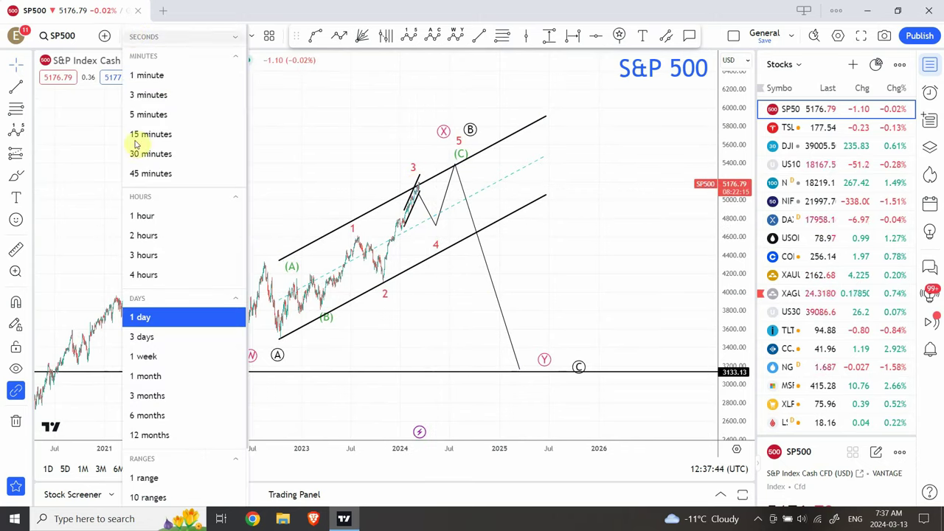
{"action": "left_click", "coordinate": [147, 219]}
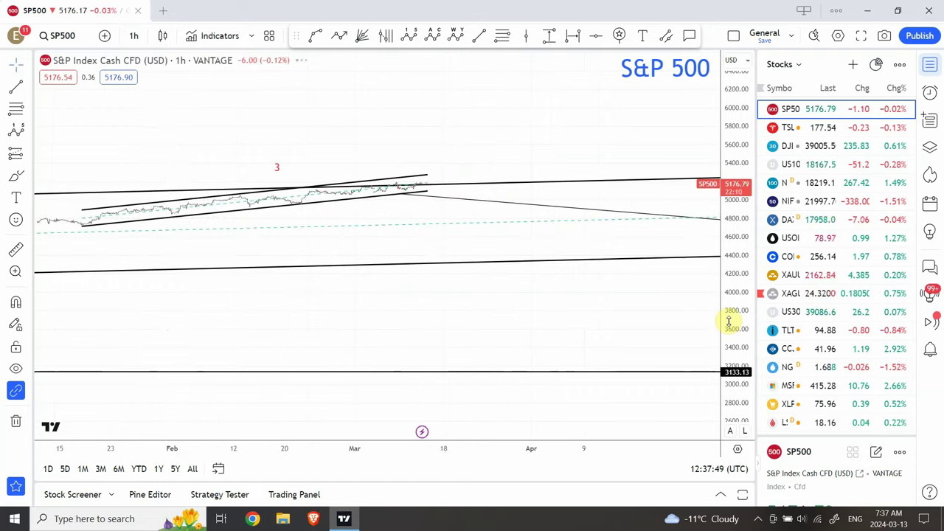
Step: Examine the S&P 500 price action inside the rising channel and the start of the projected decline on the 1-hour interval
{"action": "left_click_drag", "start_coordinate": [732, 315], "coordinate": [740, 121]}
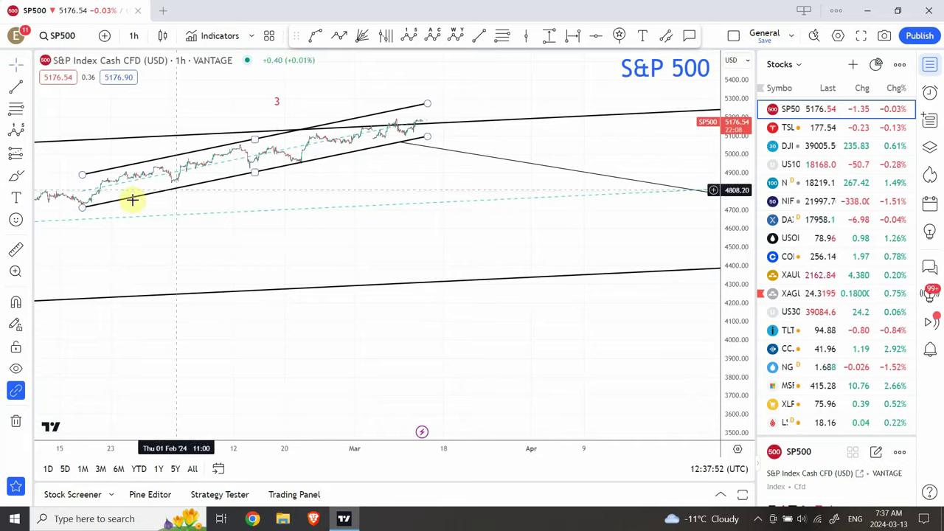
{"action": "left_click_drag", "start_coordinate": [233, 259], "coordinate": [468, 297]}
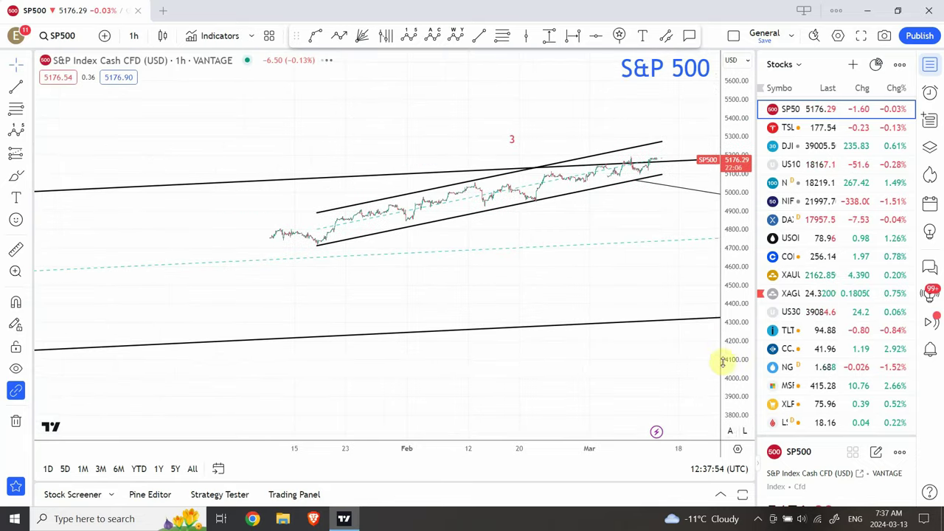
{"action": "left_click_drag", "start_coordinate": [733, 368], "coordinate": [738, 118]}
{"action": "left_click_drag", "start_coordinate": [508, 269], "coordinate": [488, 318]}
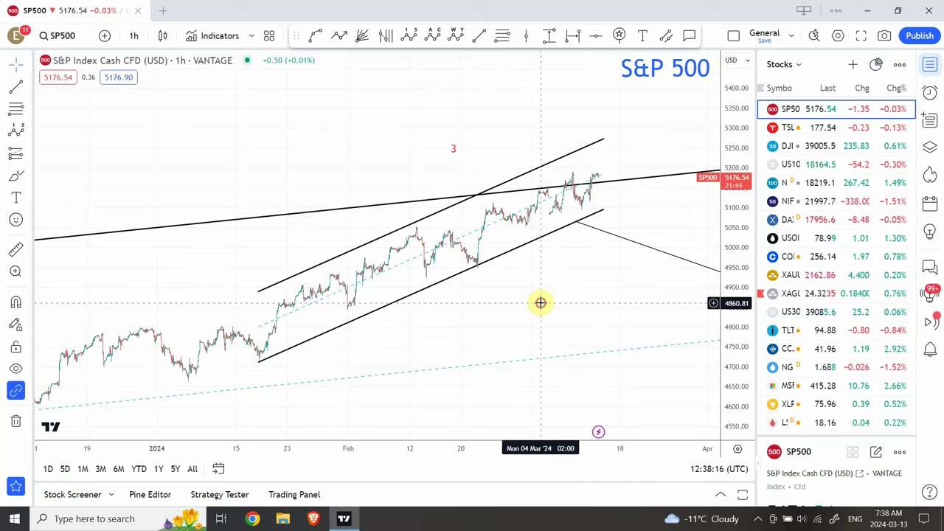
{"action": "left_click_drag", "start_coordinate": [540, 302], "coordinate": [501, 351]}
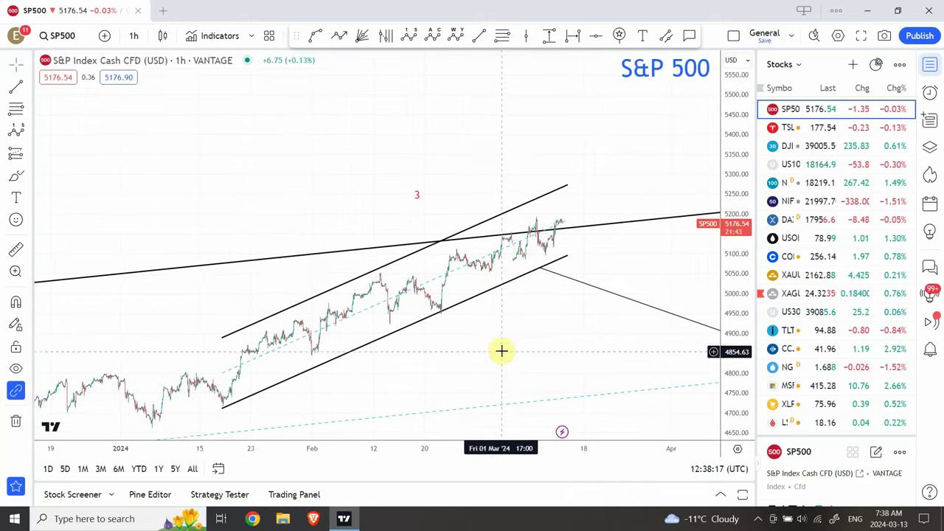
{"action": "left_click", "coordinate": [563, 258]}
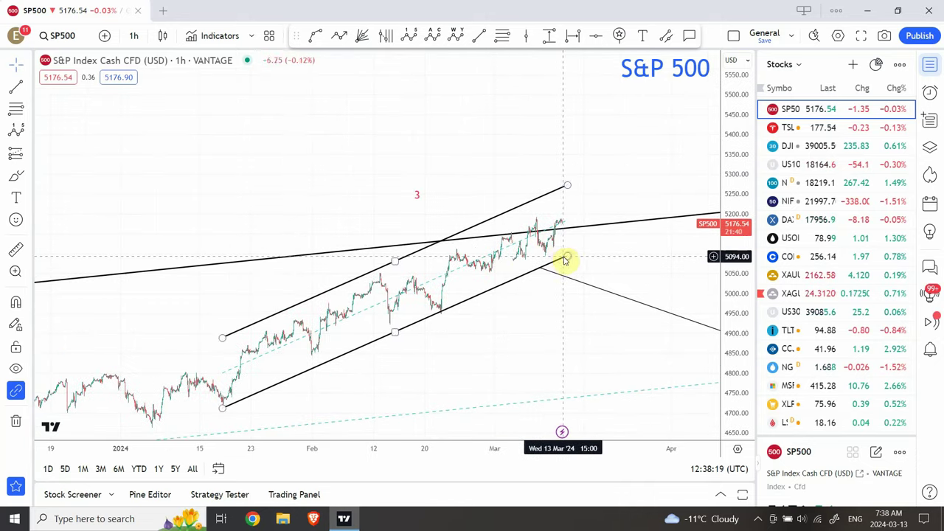
{"action": "left_click", "coordinate": [438, 320]}
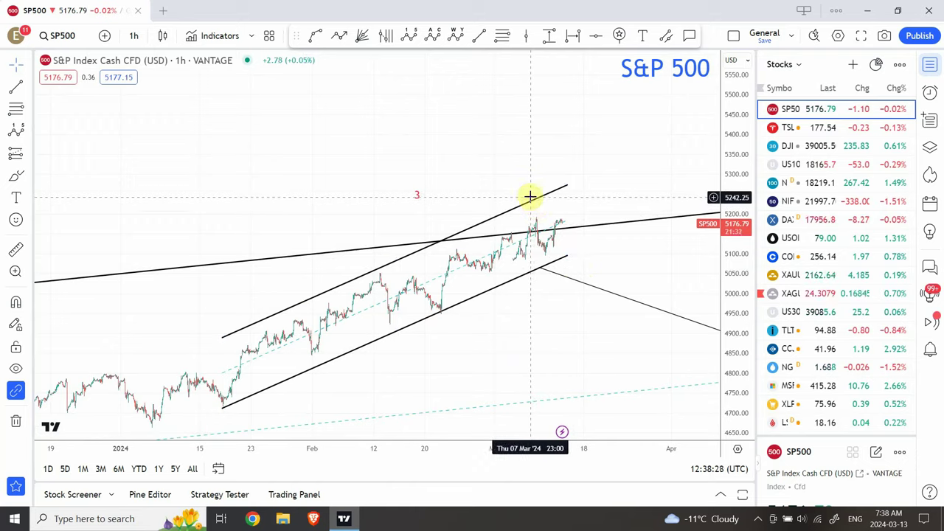
{"action": "left_click_drag", "start_coordinate": [595, 266], "coordinate": [594, 236]}
{"action": "left_click_drag", "start_coordinate": [734, 300], "coordinate": [733, 143]}
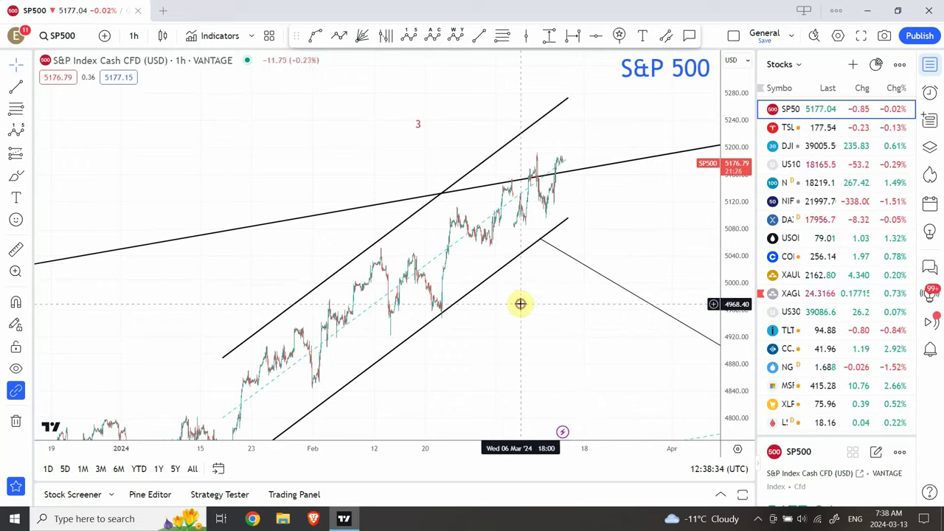
{"action": "left_click_drag", "start_coordinate": [521, 303], "coordinate": [498, 280]}
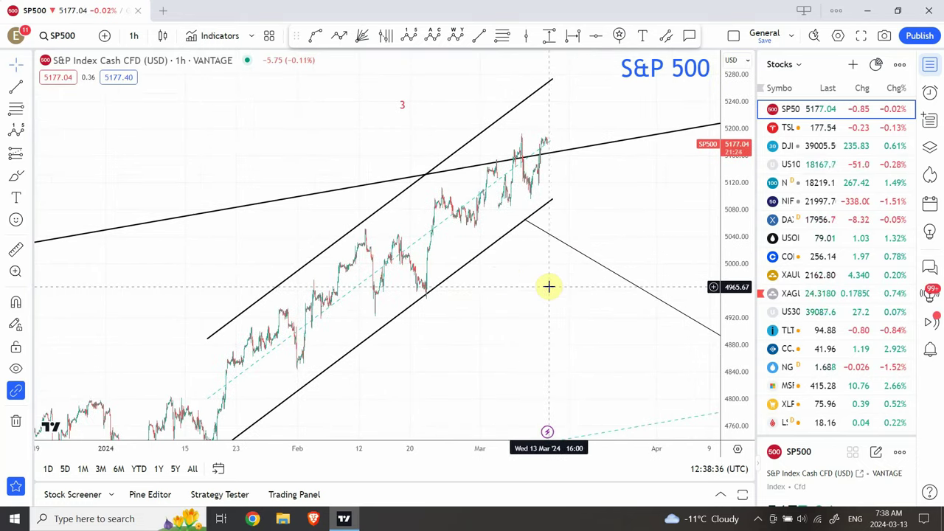
Step: Open the Tesla chart from the Stocks watchlist and switch it to the 4-hour interval
{"action": "left_click", "coordinate": [823, 135]}
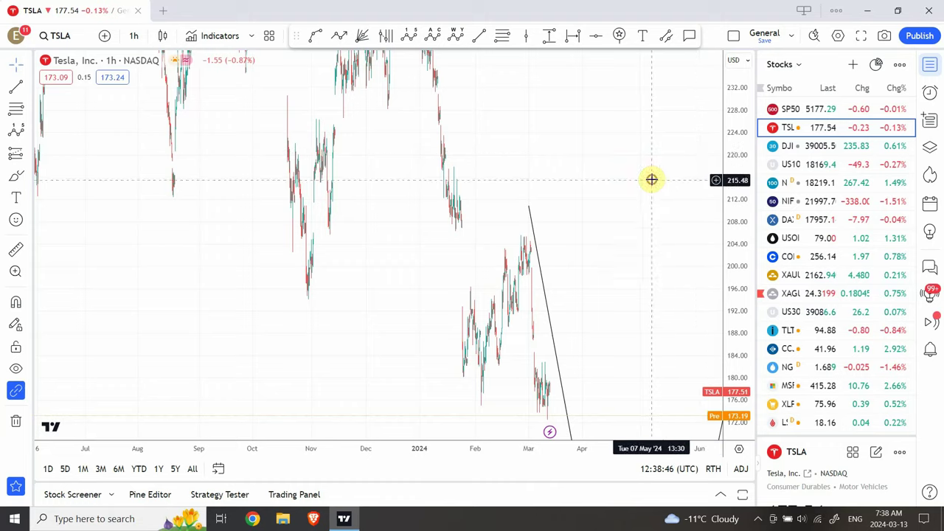
{"action": "left_click_drag", "start_coordinate": [727, 185], "coordinate": [712, 392]}
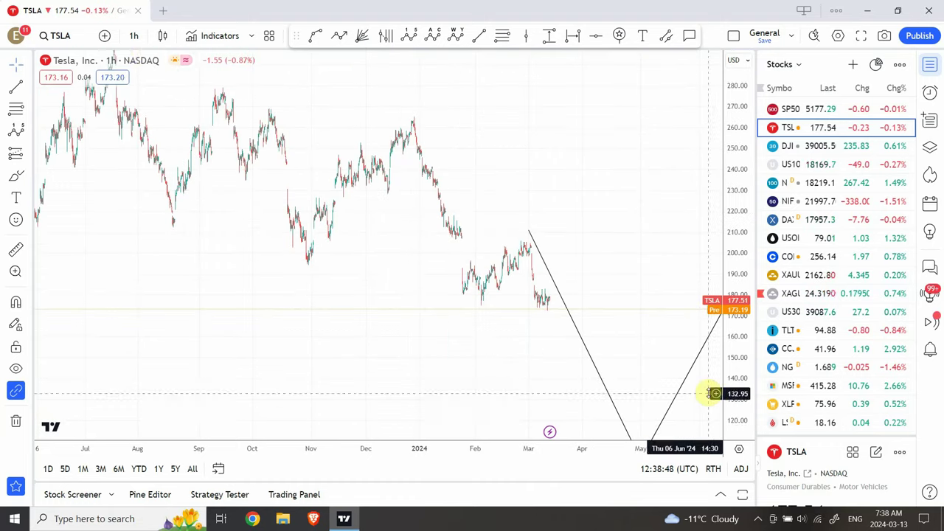
{"action": "left_click", "coordinate": [134, 36]}
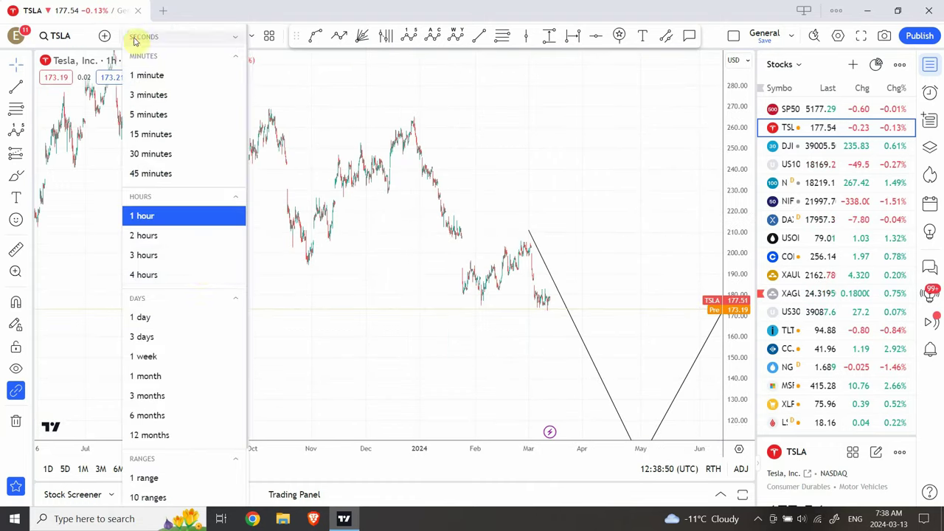
{"action": "left_click", "coordinate": [162, 277]}
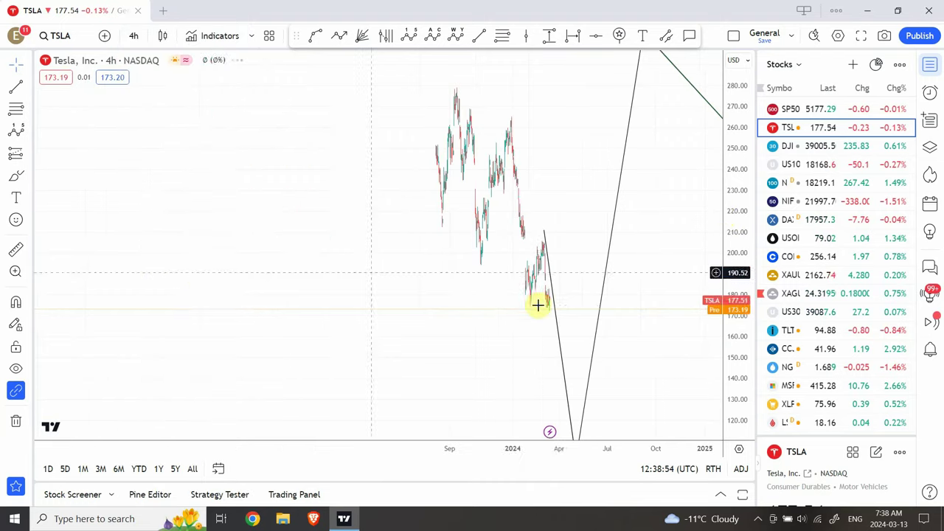
Step: Move Tesla's green (X) wave label to the peak of the projected rebound, at about 305.59 on 8 May 2024
{"action": "scroll", "coordinate": [719, 322], "scroll_direction": "down", "scroll_amount": 5}
{"action": "left_click_drag", "start_coordinate": [719, 322], "coordinate": [701, 274]}
{"action": "left_click_drag", "start_coordinate": [640, 145], "coordinate": [586, 135]}
{"action": "left_click", "coordinate": [434, 344]}
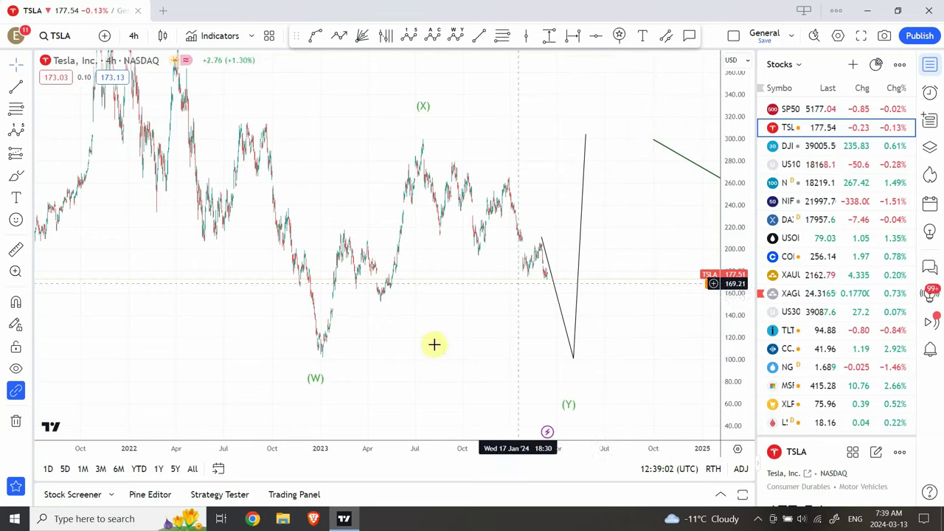
{"action": "left_click", "coordinate": [337, 415]}
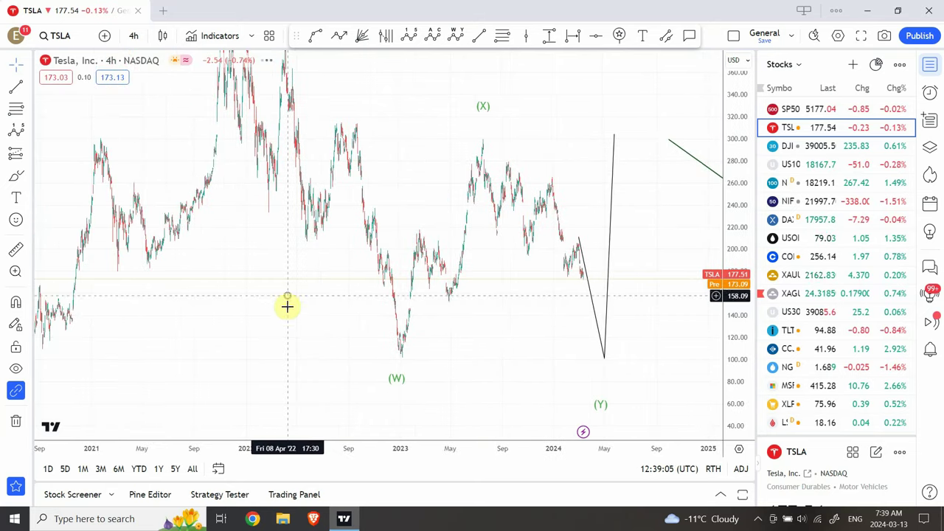
{"action": "left_click_drag", "start_coordinate": [725, 189], "coordinate": [715, 253]}
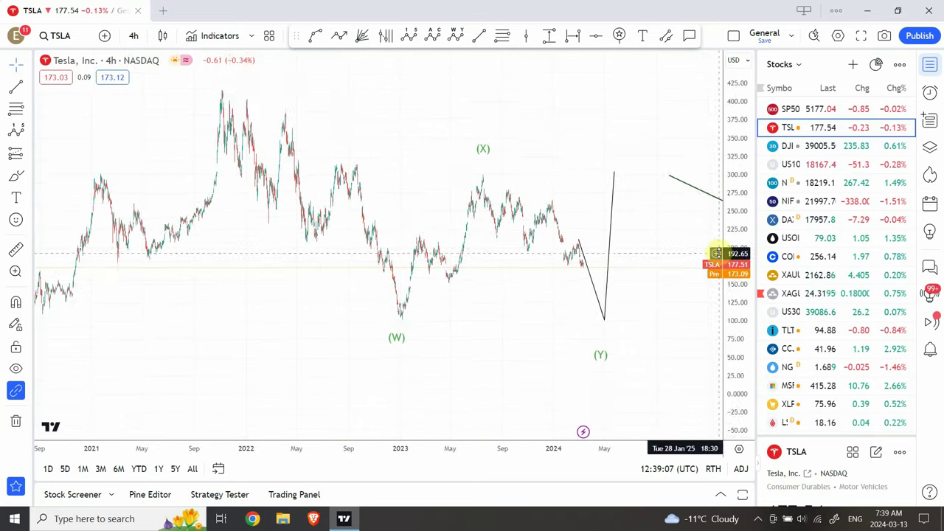
{"action": "double_click", "coordinate": [719, 159]}
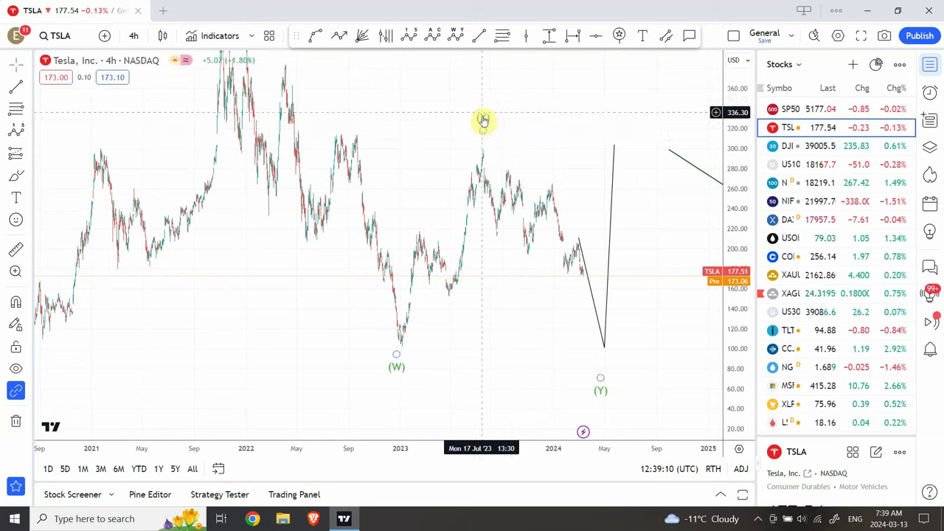
{"action": "left_click_drag", "start_coordinate": [483, 120], "coordinate": [607, 148]}
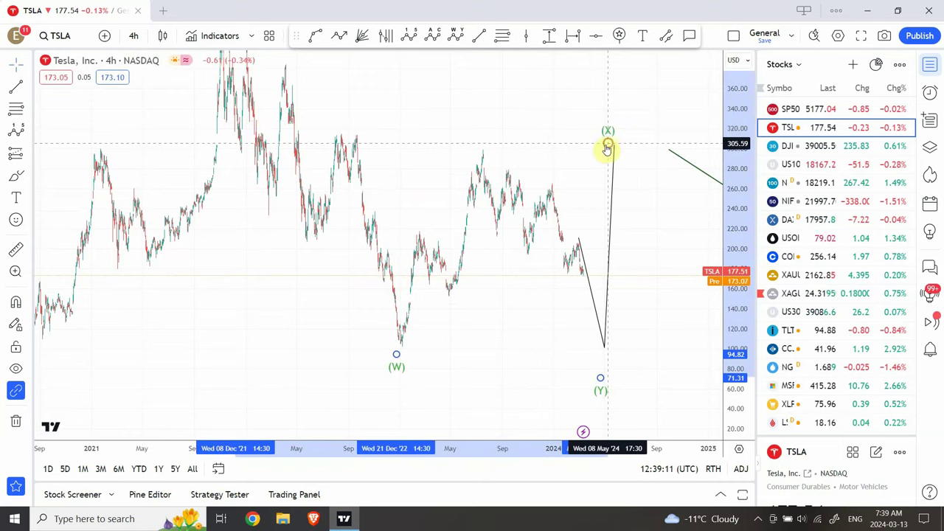
{"action": "left_click_drag", "start_coordinate": [261, 274], "coordinate": [261, 310]}
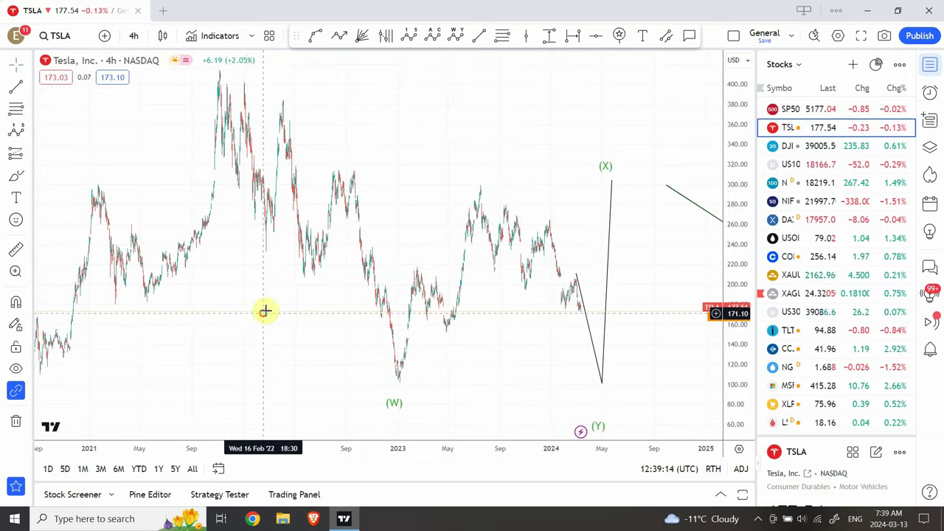
{"action": "left_click_drag", "start_coordinate": [742, 137], "coordinate": [737, 148]}
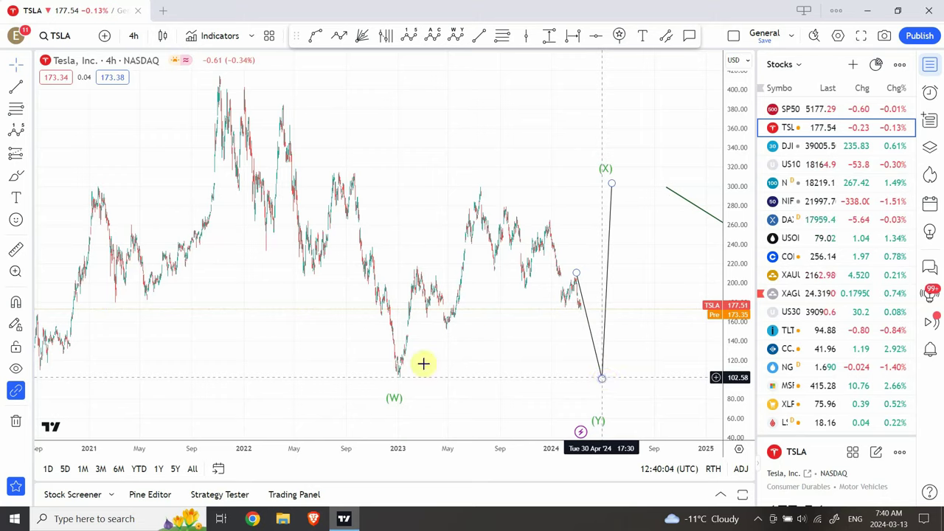
{"action": "left_click", "coordinate": [602, 379]}
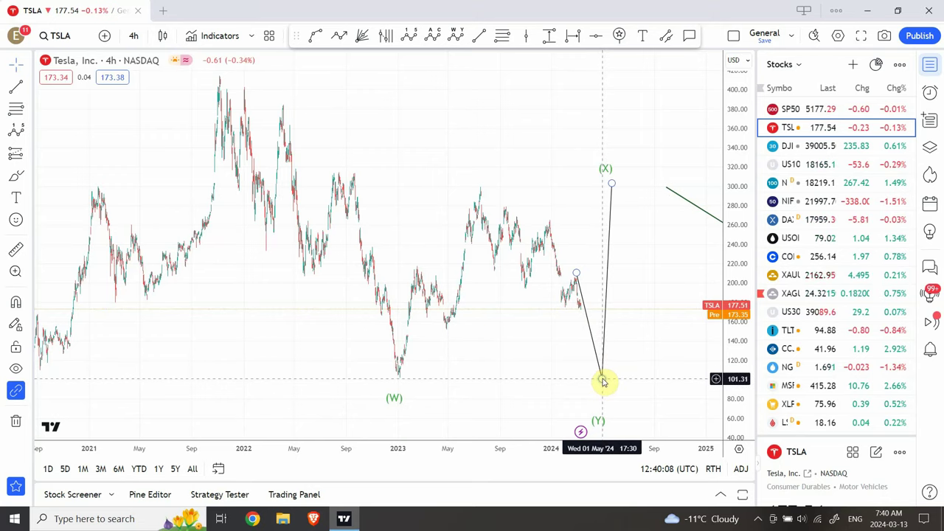
Step: Reopen the S&P 500 chart and examine the channel and the projected path through wave 4 on the 4-hour interval
{"action": "left_click", "coordinate": [829, 109]}
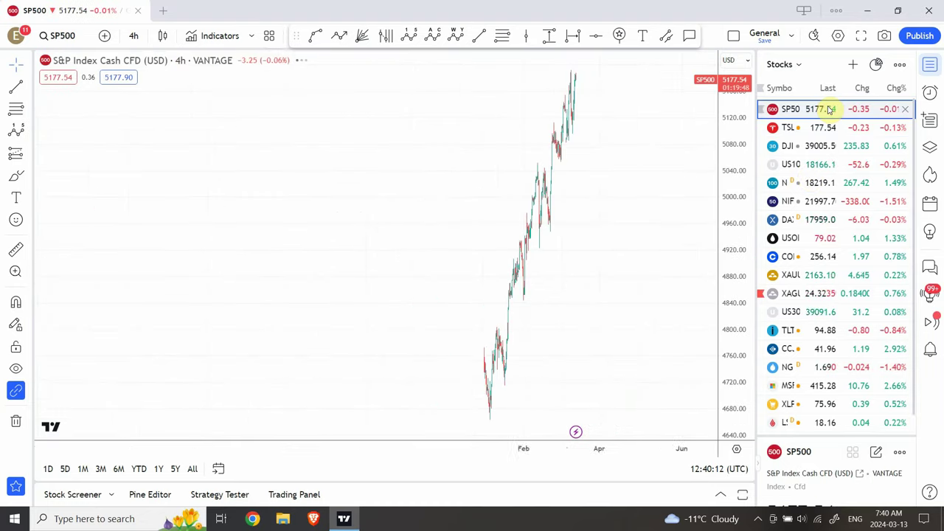
{"action": "left_click_drag", "start_coordinate": [729, 138], "coordinate": [727, 259]}
{"action": "left_click_drag", "start_coordinate": [597, 219], "coordinate": [506, 236]}
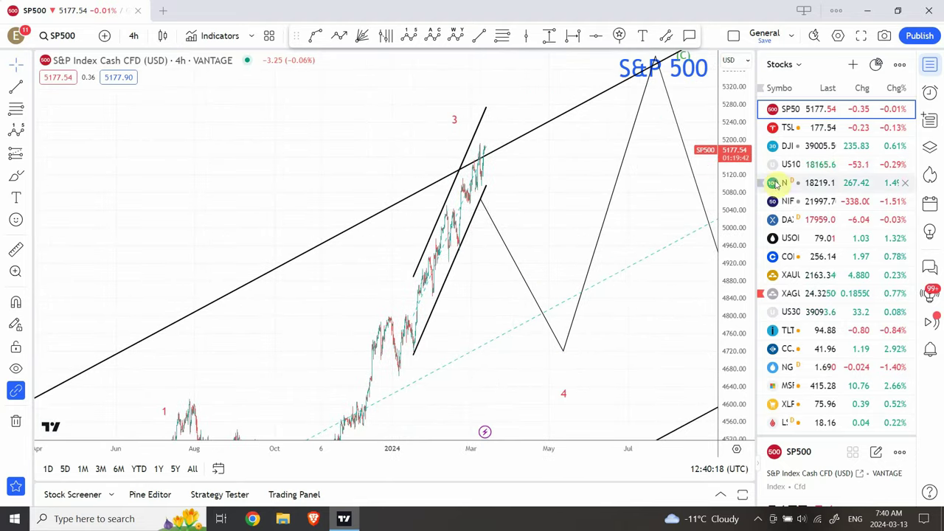
Step: Return to the Tesla chart and examine the projected drop to about 100 and the rebound towards the (X) label
{"action": "left_click", "coordinate": [832, 129]}
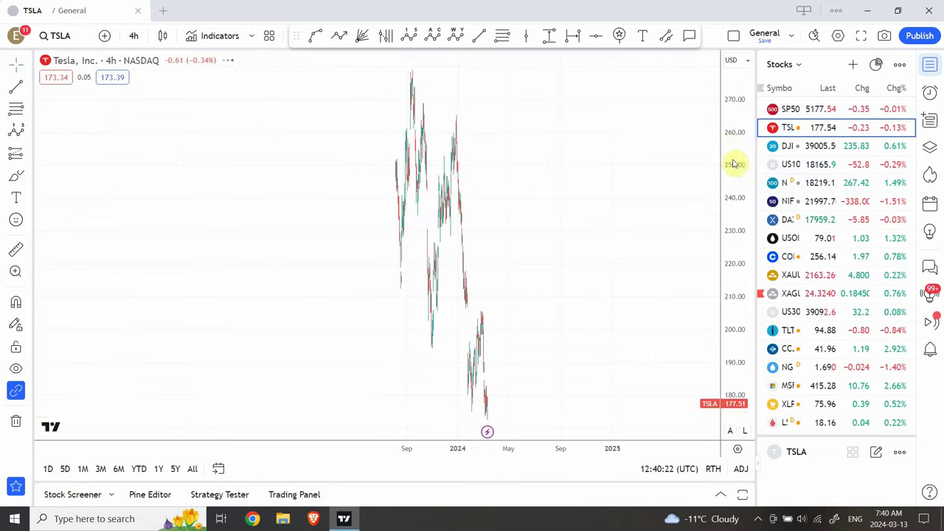
{"action": "left_click_drag", "start_coordinate": [732, 155], "coordinate": [728, 299]}
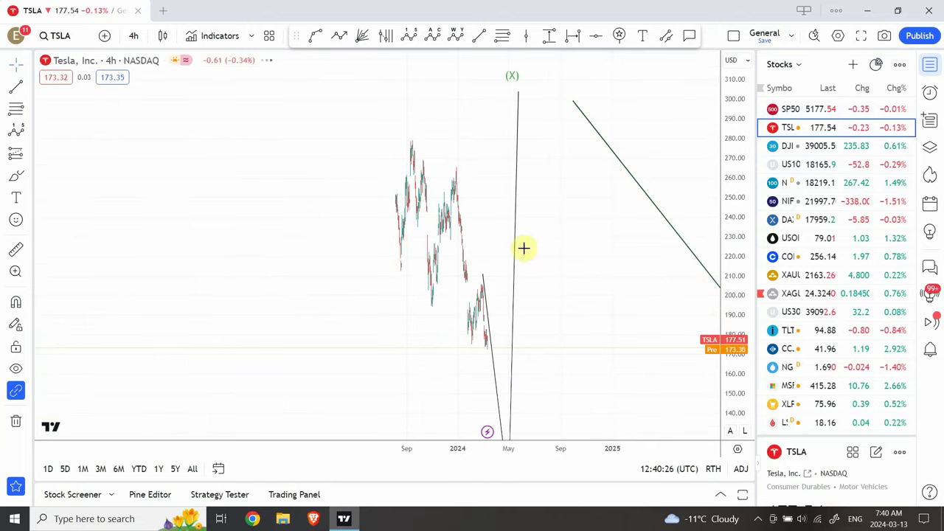
{"action": "scroll", "coordinate": [730, 169], "scroll_direction": "down", "scroll_amount": 3}
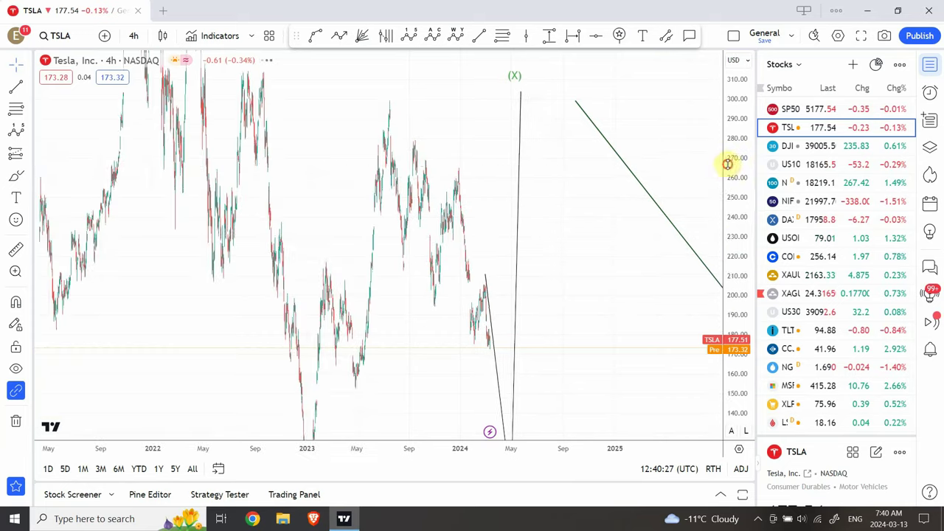
{"action": "left_click_drag", "start_coordinate": [723, 188], "coordinate": [716, 247]}
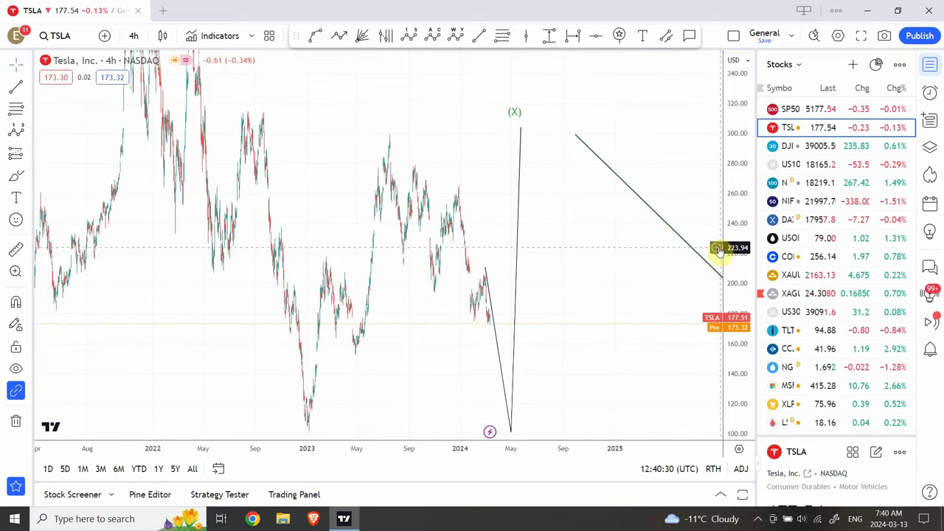
{"action": "left_click", "coordinate": [511, 431]}
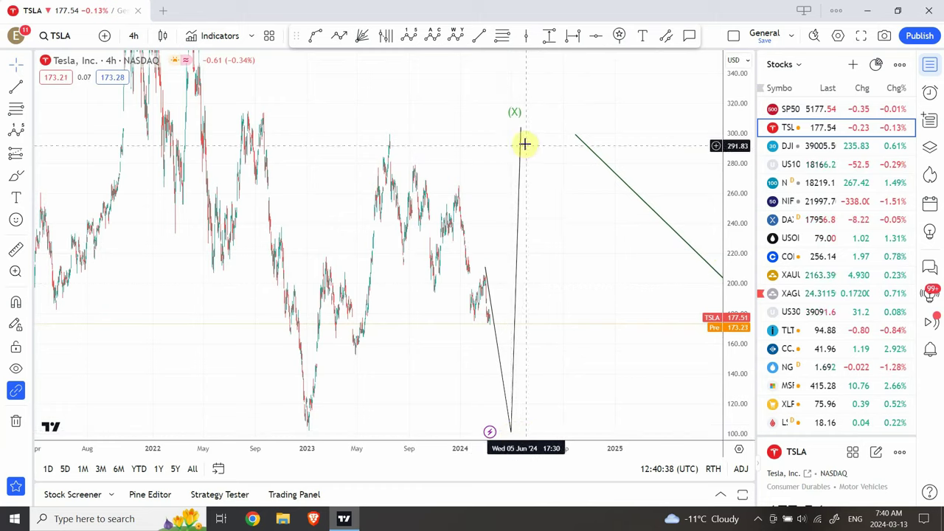
{"action": "left_click", "coordinate": [492, 322]}
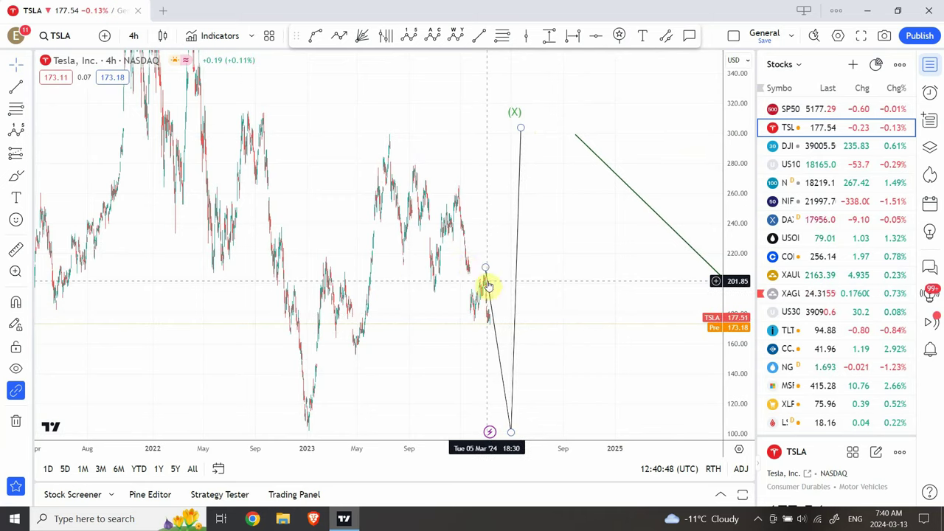
{"action": "left_click", "coordinate": [467, 270]}
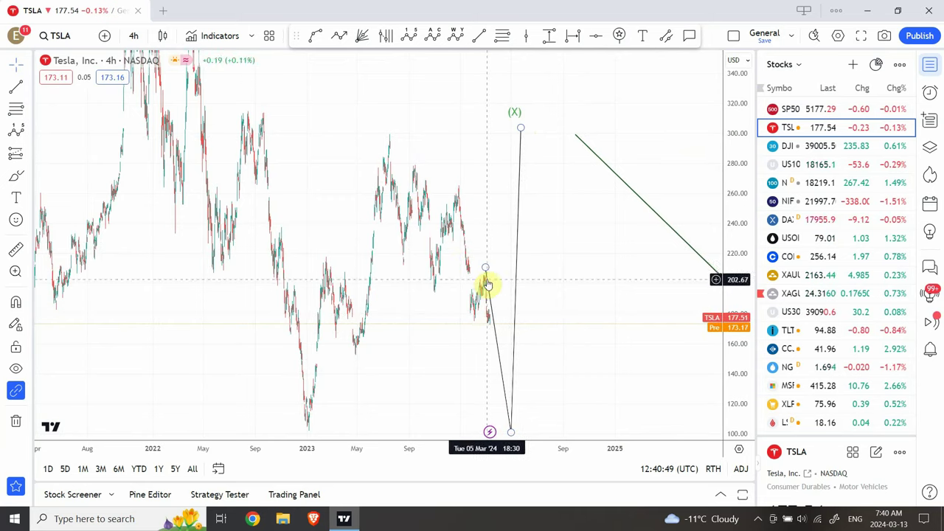
{"action": "left_click", "coordinate": [511, 432]}
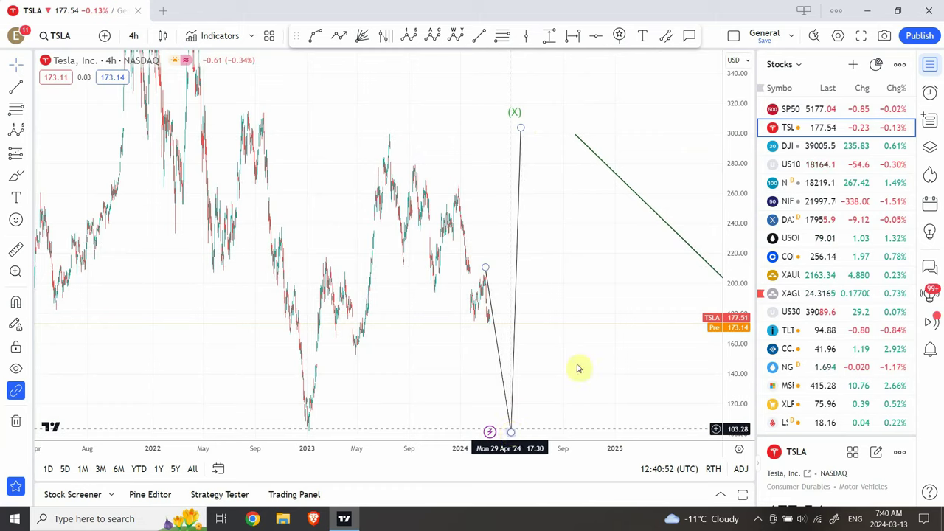
{"action": "left_click", "coordinate": [635, 295]}
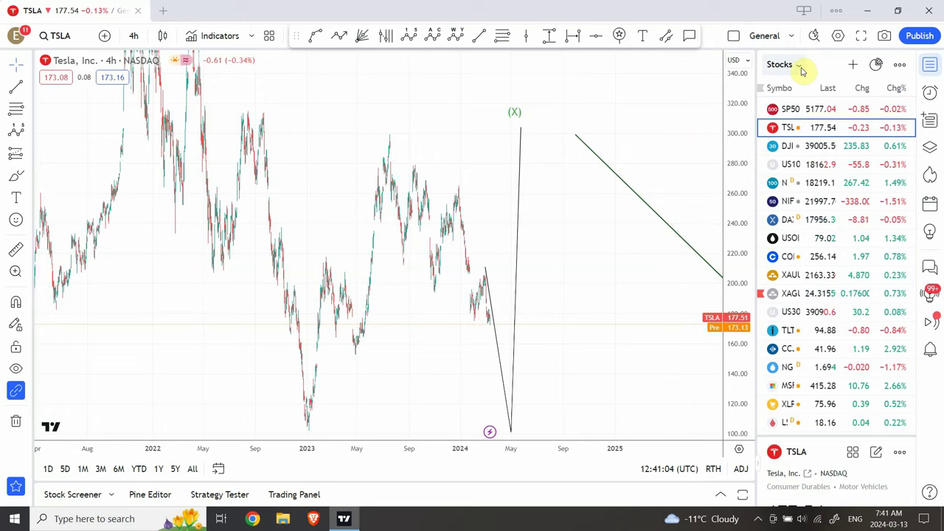
Step: Switch to the Crypto watchlist and open the Bitcoin / U.S. Dollar chart
{"action": "left_click", "coordinate": [801, 68]}
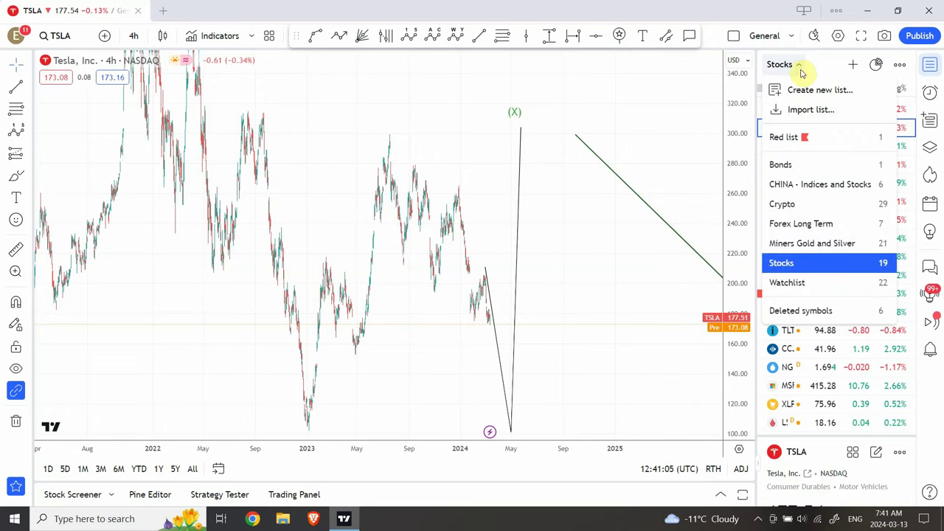
{"action": "left_click", "coordinate": [795, 208]}
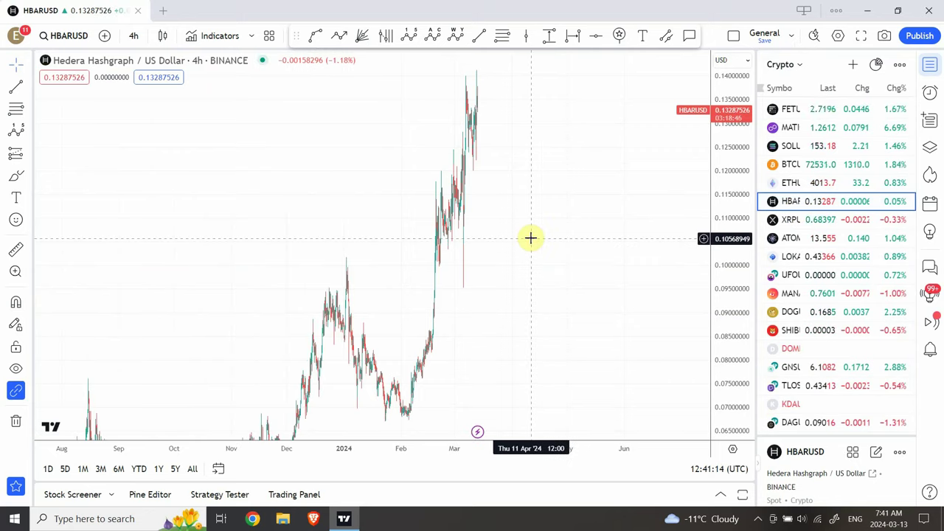
{"action": "left_click", "coordinate": [813, 167]}
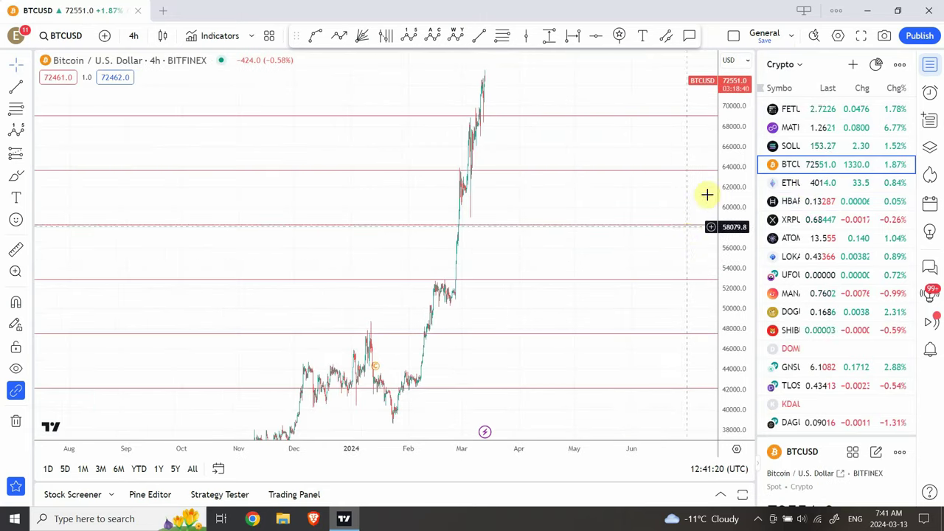
Step: Switch the Bitcoin chart to the daily interval and delete the red Fibonacci retracement drawn from the late-2021 high
{"action": "left_click", "coordinate": [133, 35]}
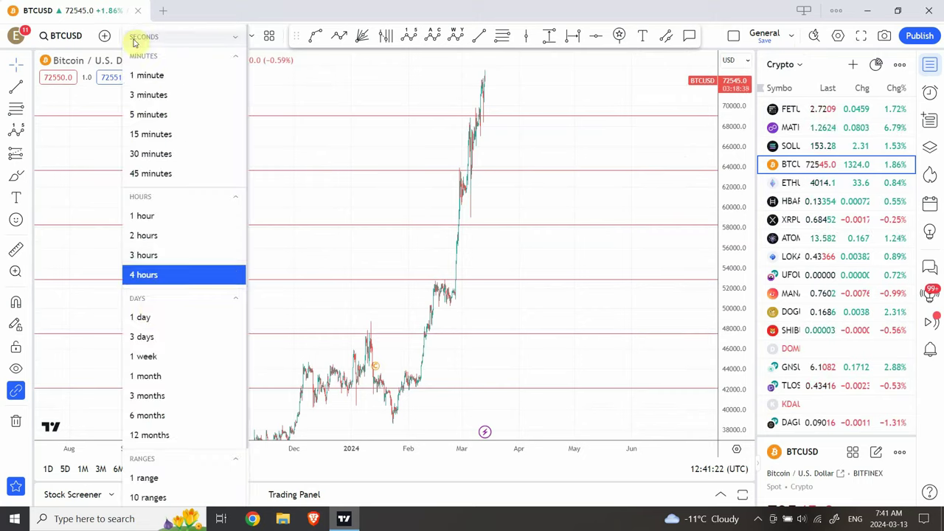
{"action": "left_click", "coordinate": [147, 318]}
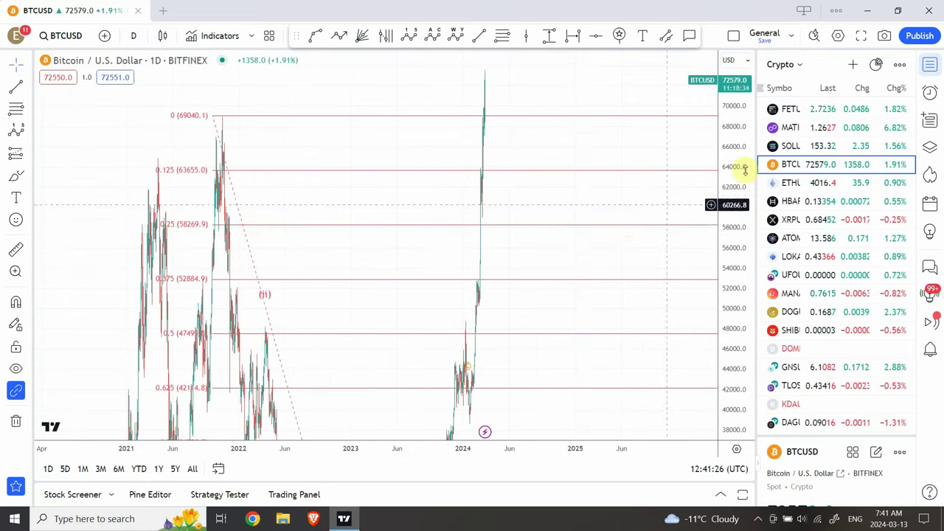
{"action": "left_click_drag", "start_coordinate": [731, 173], "coordinate": [722, 351]}
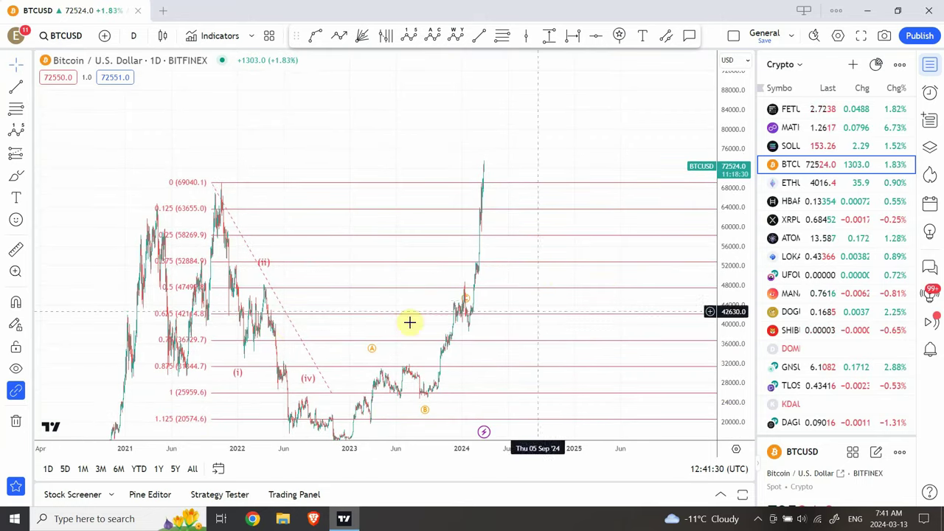
{"action": "left_click", "coordinate": [292, 328]}
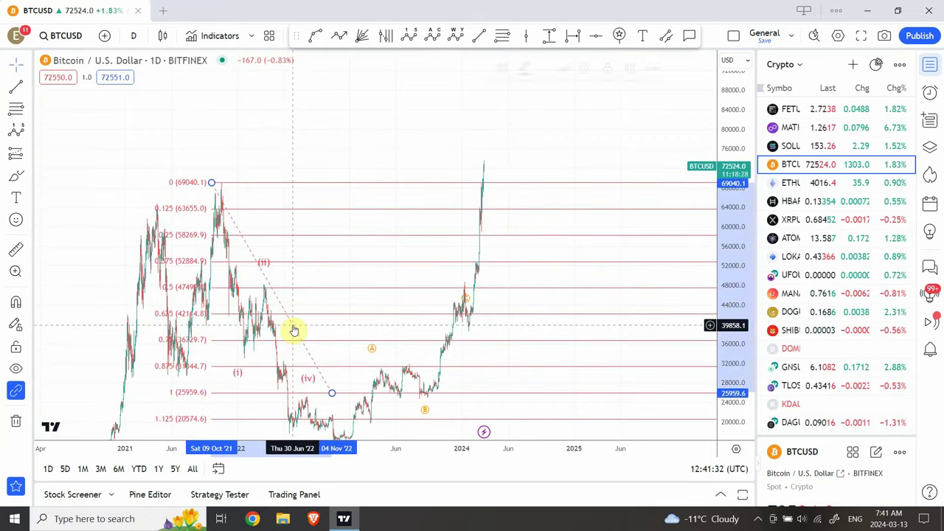
{"action": "key", "text": "Delete"}
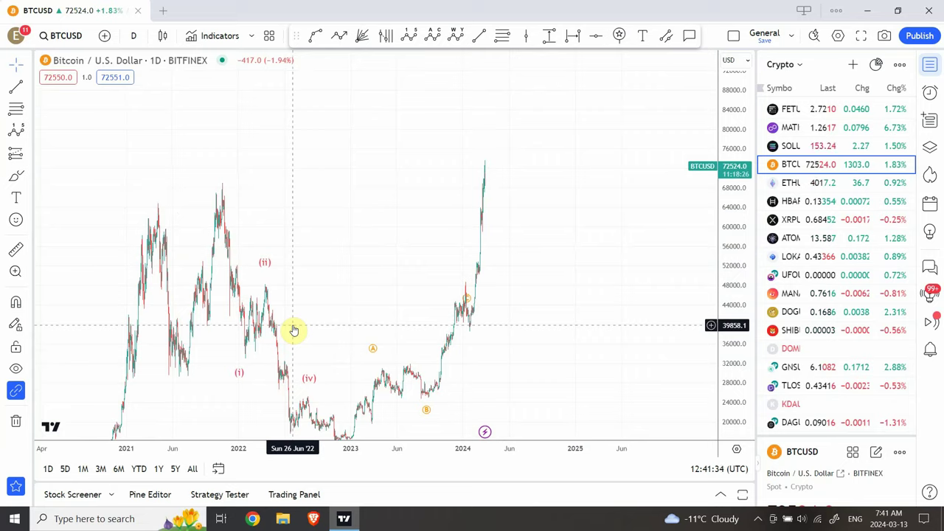
Step: Delete the red (i)-(iv) impulse wave labels from Bitcoin's 2022 decline
{"action": "left_click_drag", "start_coordinate": [406, 282], "coordinate": [392, 258]}
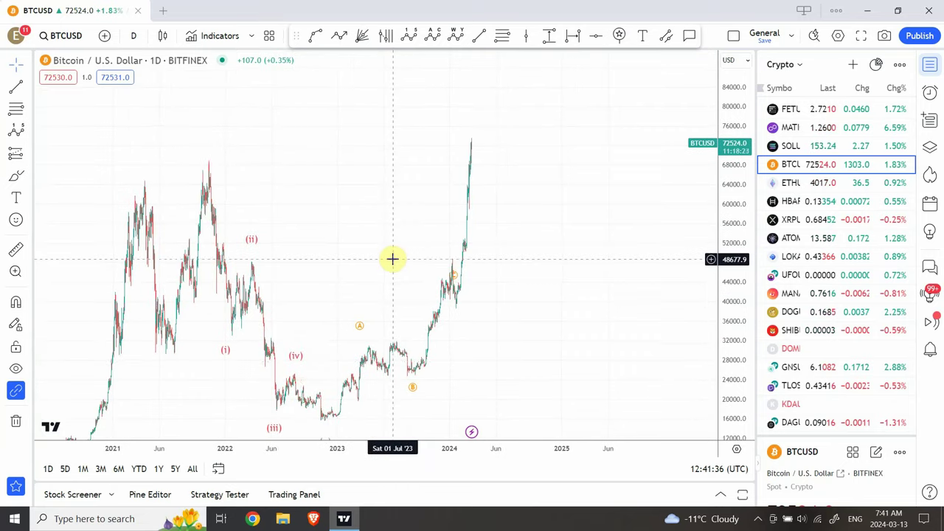
{"action": "left_click", "coordinate": [299, 361]}
{"action": "key", "text": "Delete"}
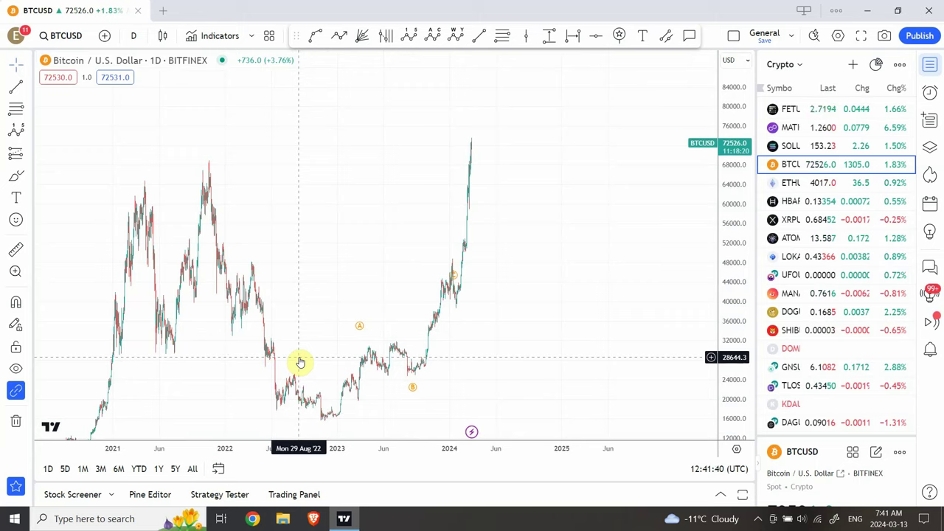
Step: Move the orange C wave point up to about 86,225 in mid-2024 and shift the A label over the spring 2023 peak
{"action": "left_click", "coordinate": [360, 329]}
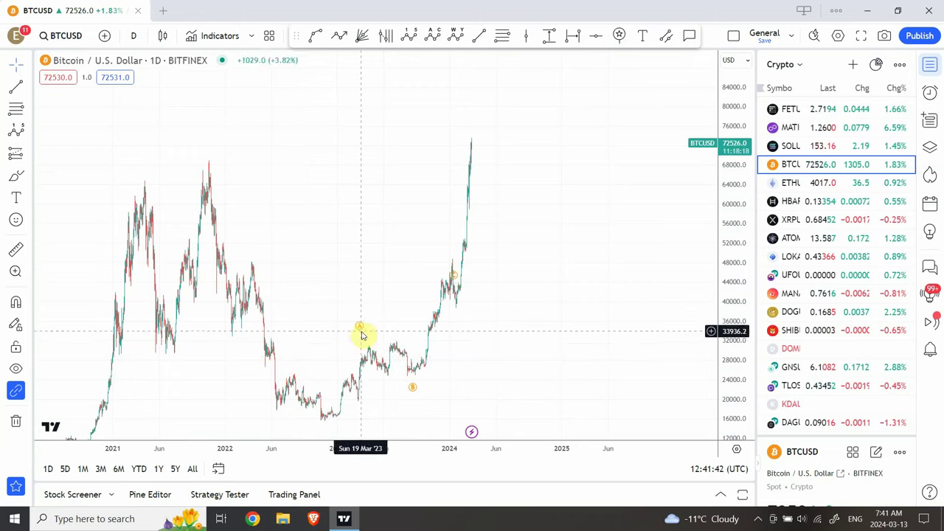
{"action": "left_click_drag", "start_coordinate": [453, 283], "coordinate": [510, 80]}
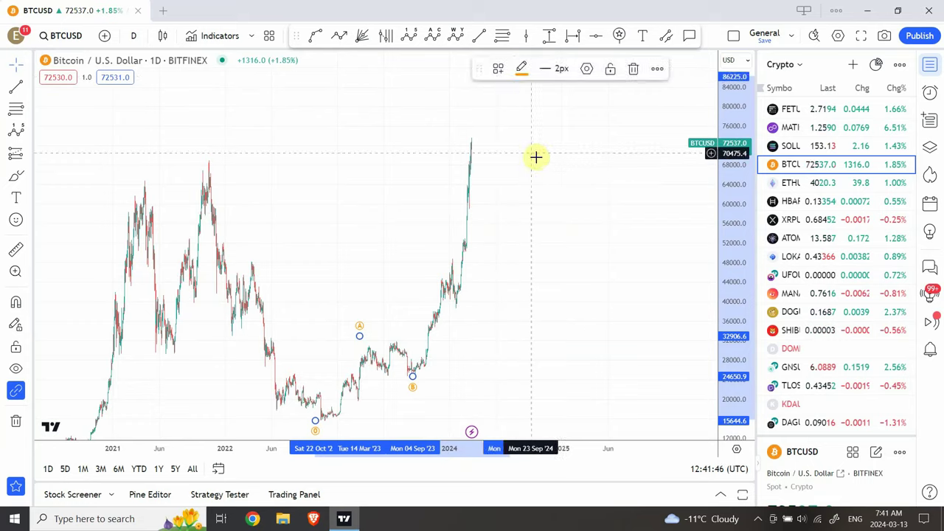
{"action": "left_click", "coordinate": [538, 158]}
{"action": "left_click_drag", "start_coordinate": [540, 182], "coordinate": [523, 201]}
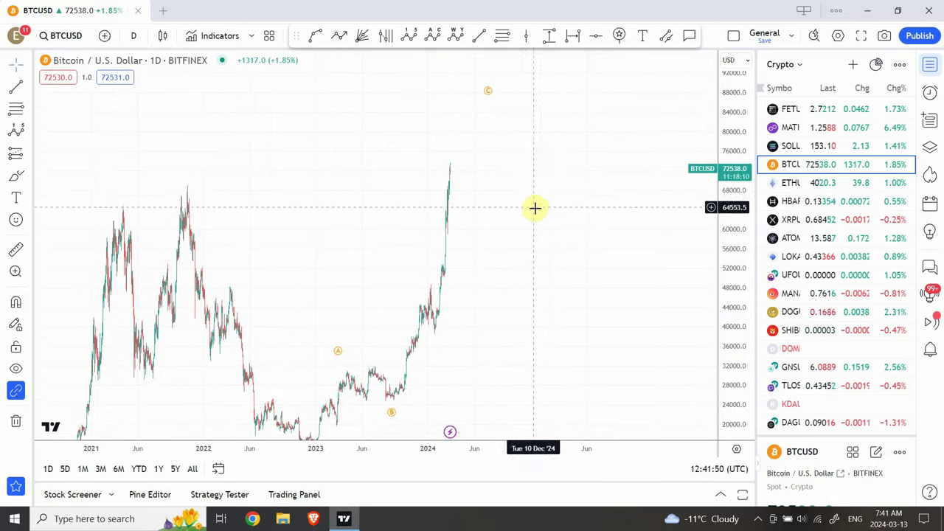
{"action": "left_click", "coordinate": [339, 360]}
{"action": "left_click_drag", "start_coordinate": [342, 374], "coordinate": [344, 372]}
{"action": "left_click", "coordinate": [292, 302]}
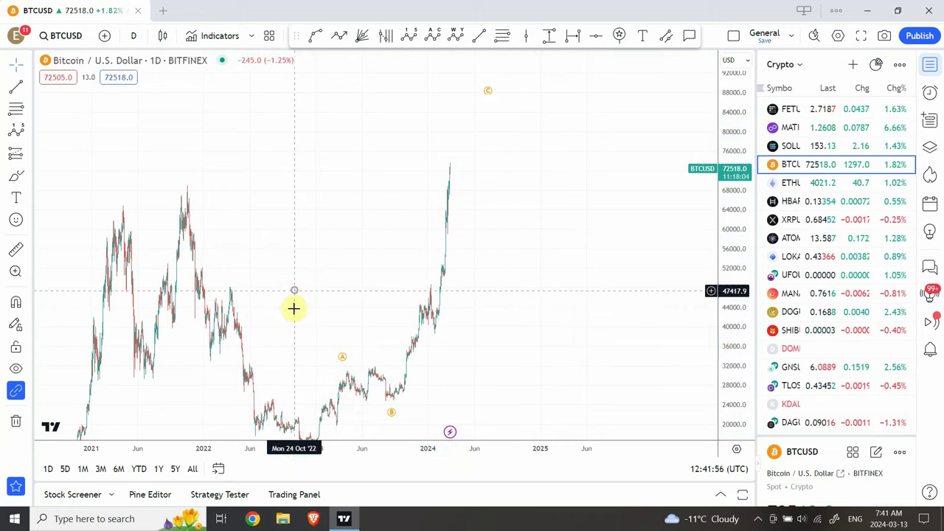
Step: Sketch a path from the late-2021 high through the 2022 low and a 2024 peak near C to about 12,800, and delete it
{"action": "left_click_drag", "start_coordinate": [288, 318], "coordinate": [301, 276]}
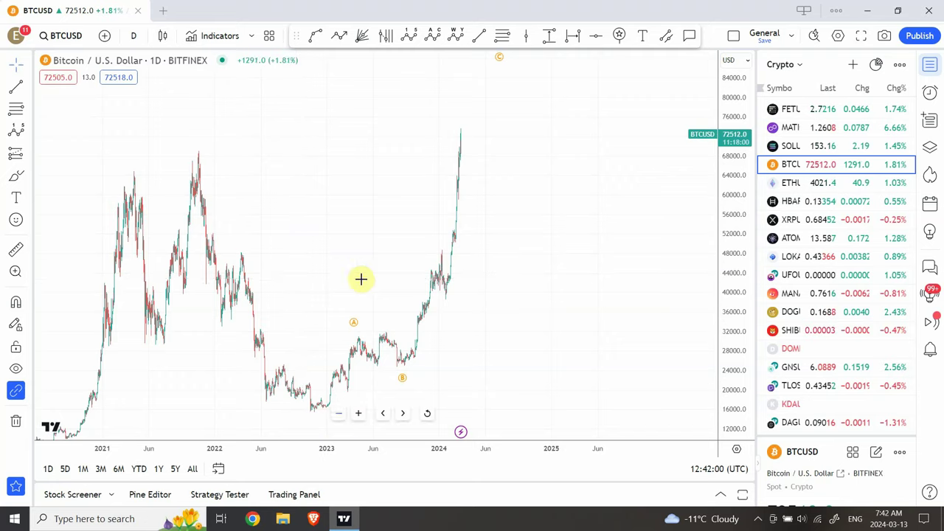
{"action": "left_click_drag", "start_coordinate": [381, 238], "coordinate": [338, 230]}
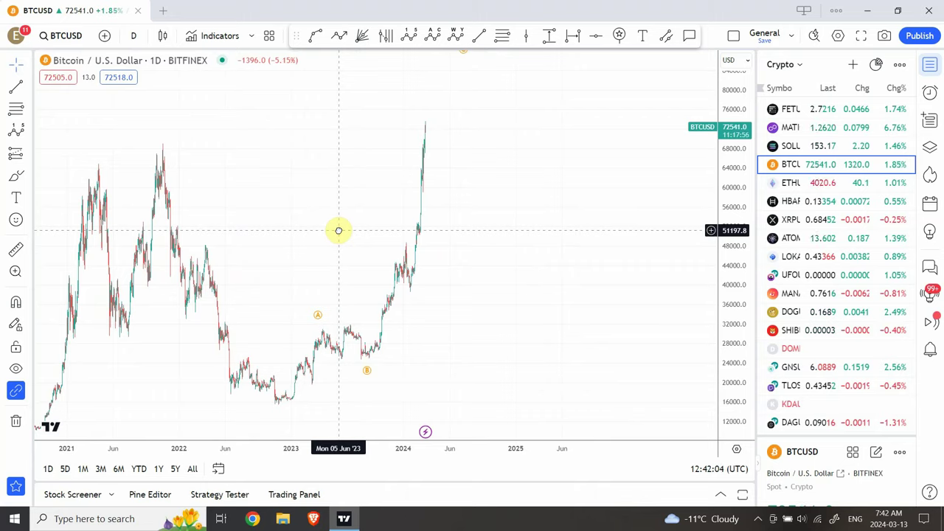
{"action": "left_click_drag", "start_coordinate": [736, 188], "coordinate": [730, 243]}
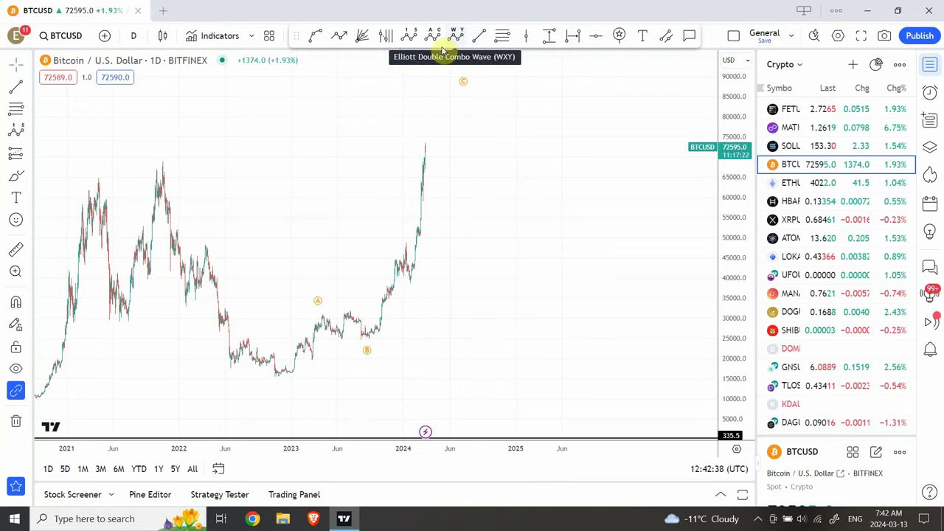
{"action": "left_click", "coordinate": [339, 39]}
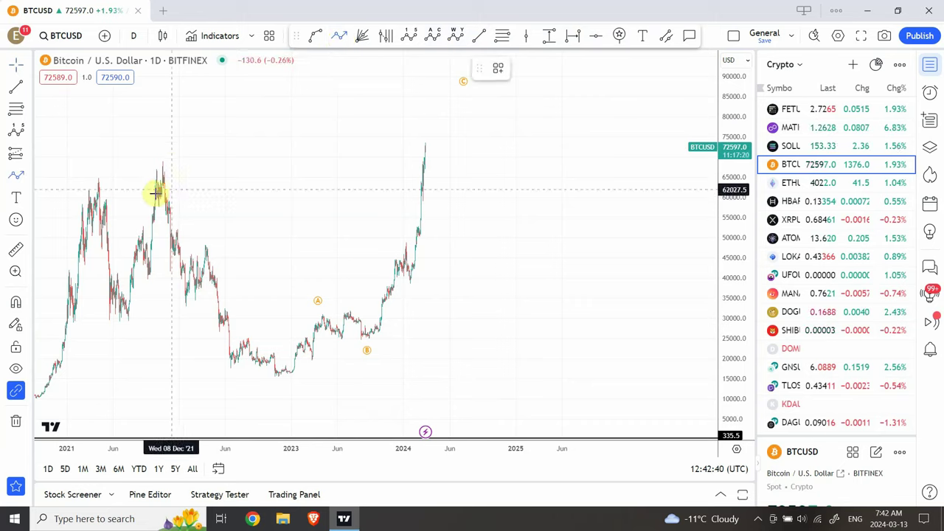
{"action": "left_click", "coordinate": [167, 161]}
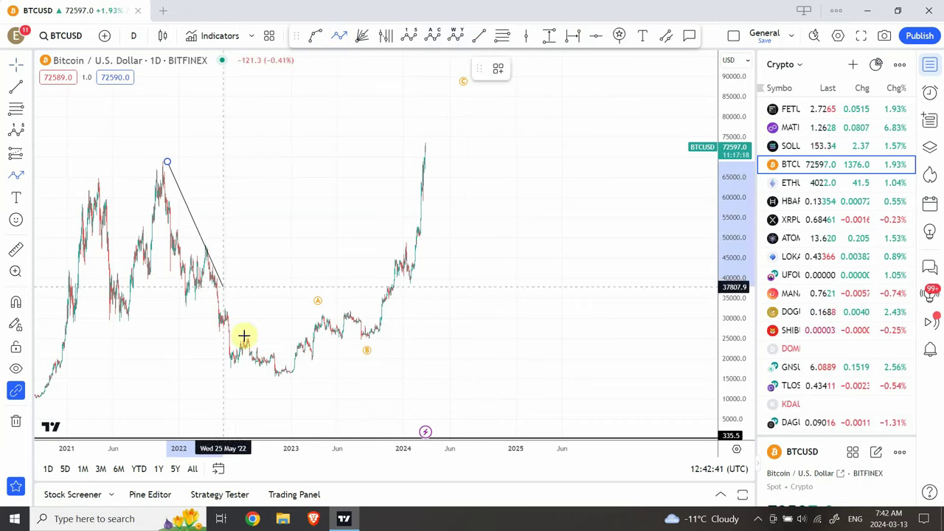
{"action": "left_click", "coordinate": [276, 386]}
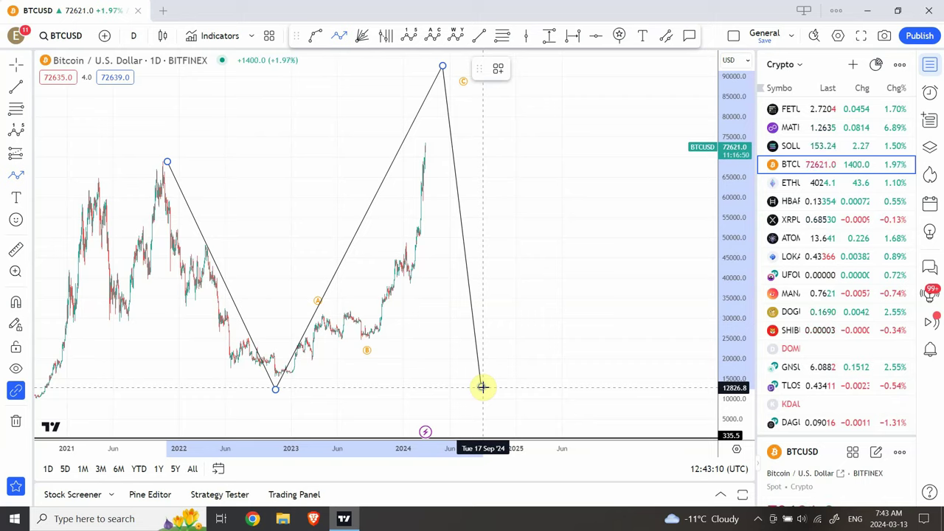
{"action": "left_click", "coordinate": [485, 386]}
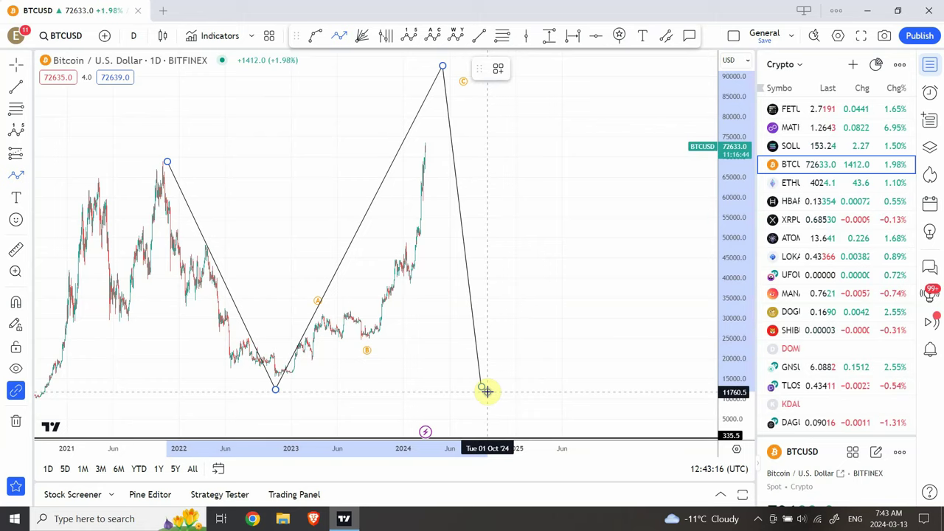
{"action": "left_click", "coordinate": [486, 391]}
{"action": "left_click", "coordinate": [532, 345]}
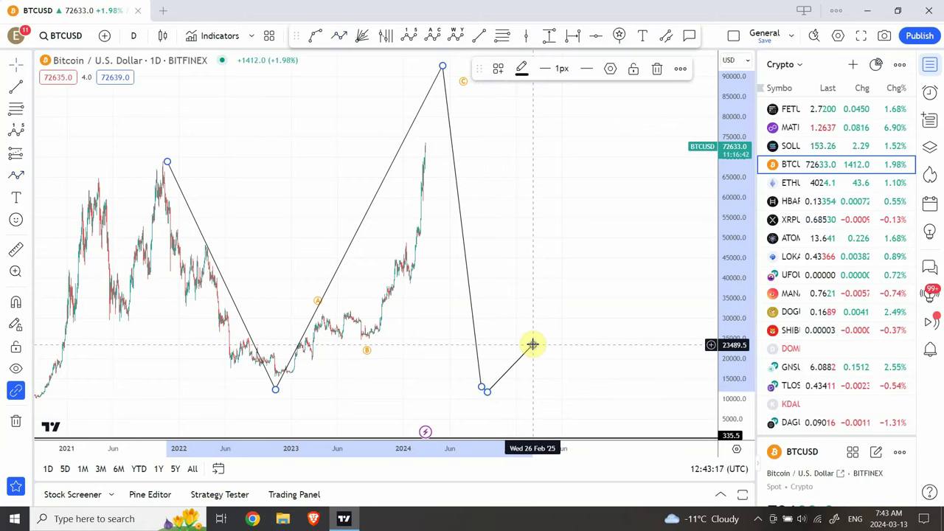
{"action": "key", "text": "Delete"}
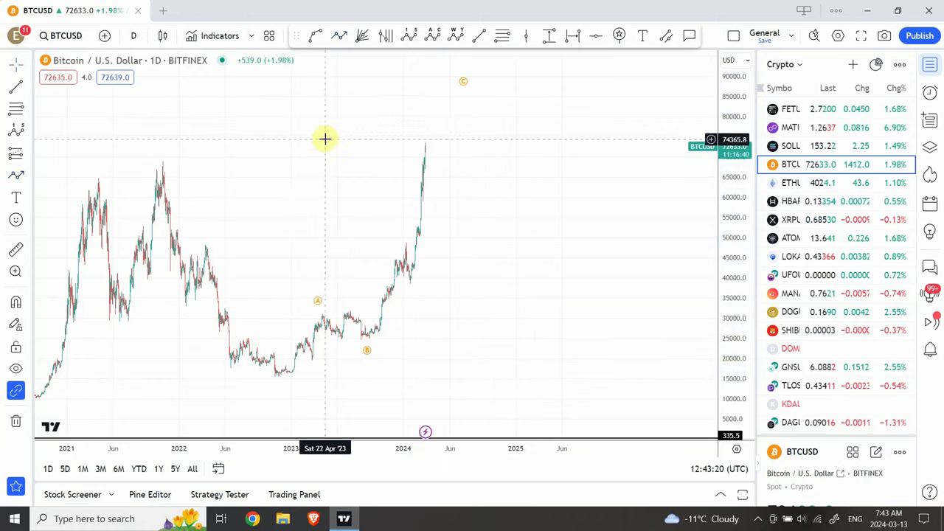
Step: Add a blue Elliott impulse wave from B, with (1) at about 44,815, (2) at 37,960, (3) at 77,565, (4) at 64,922 and (5) near C
{"action": "left_click", "coordinate": [407, 40]}
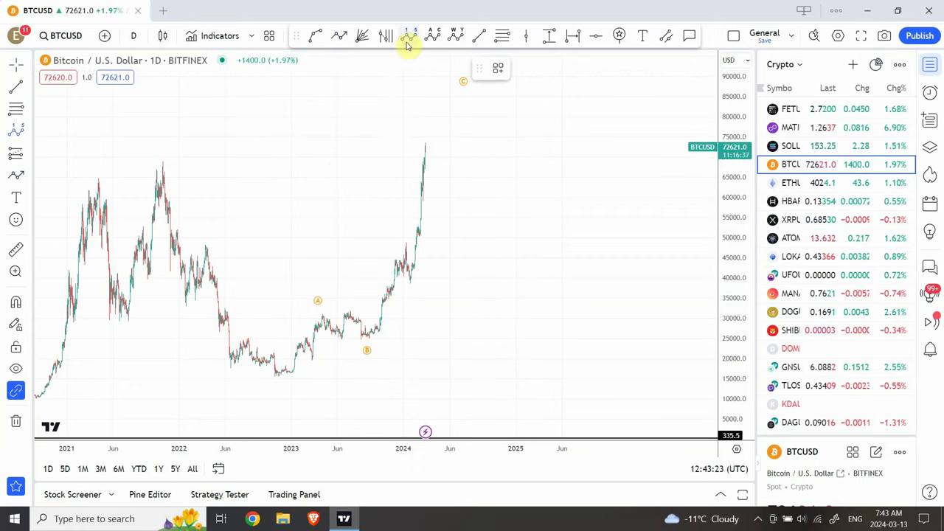
{"action": "left_click", "coordinate": [360, 342]}
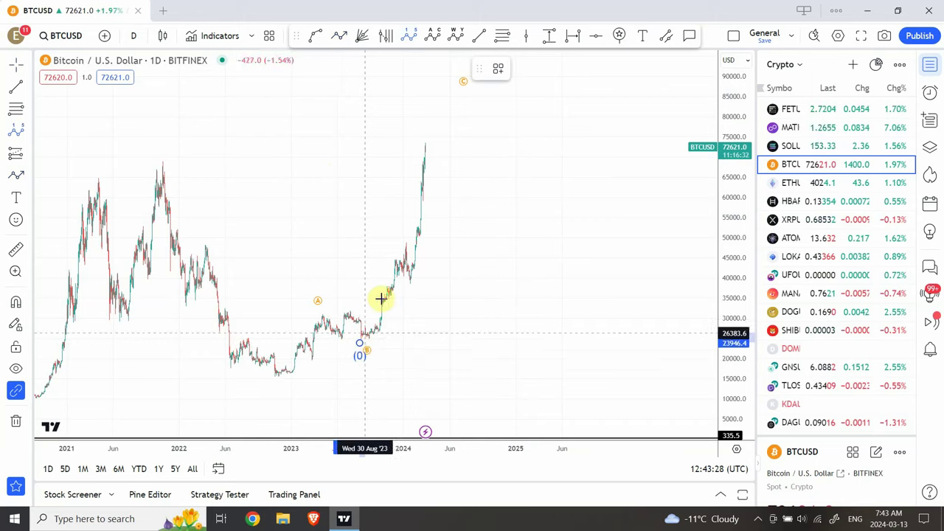
{"action": "left_click", "coordinate": [390, 258]}
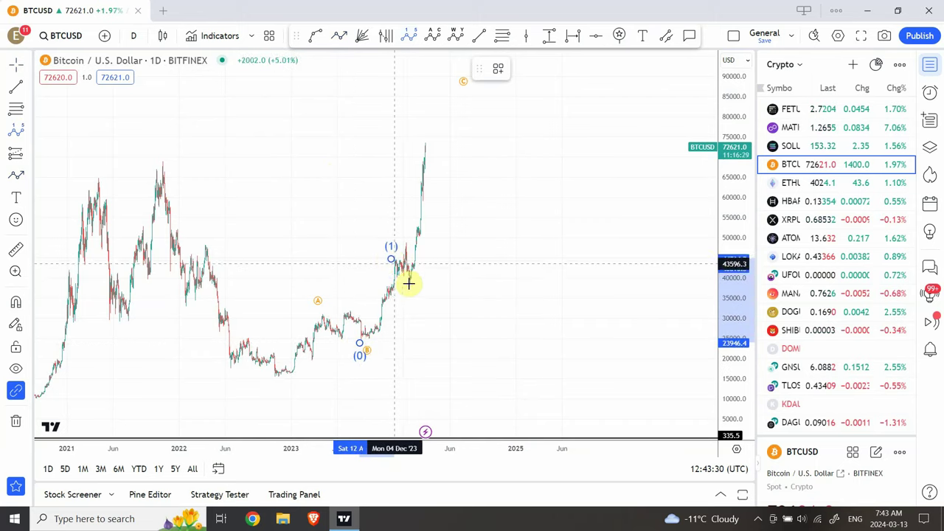
{"action": "left_click", "coordinate": [421, 129]}
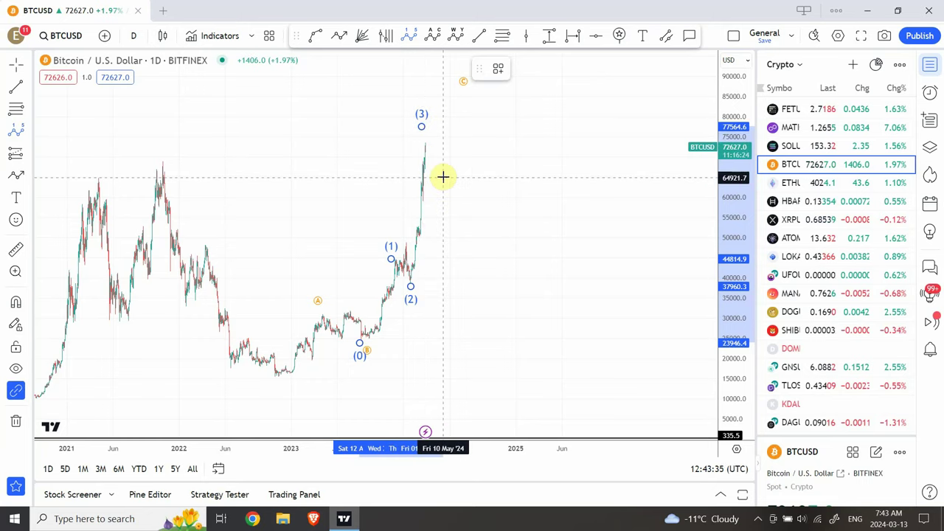
{"action": "left_click", "coordinate": [442, 177]}
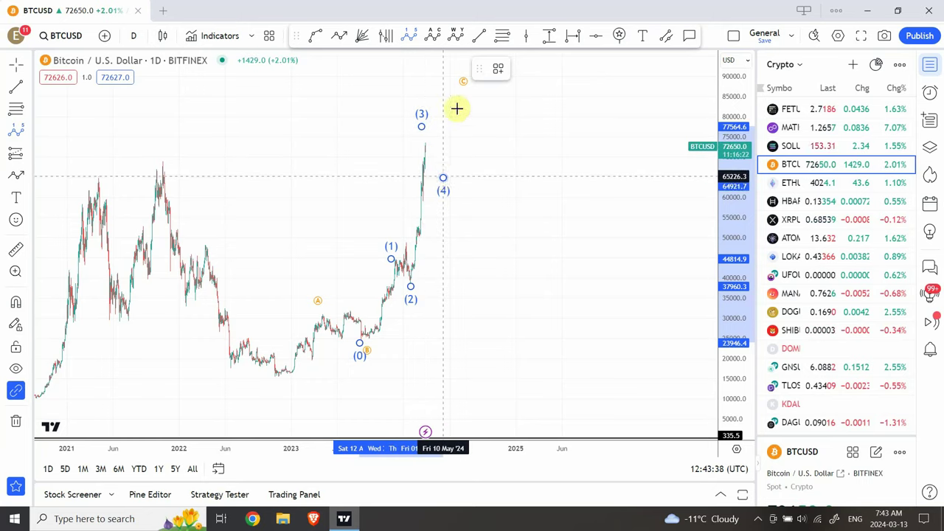
{"action": "left_click", "coordinate": [456, 72]}
{"action": "left_click", "coordinate": [496, 138]}
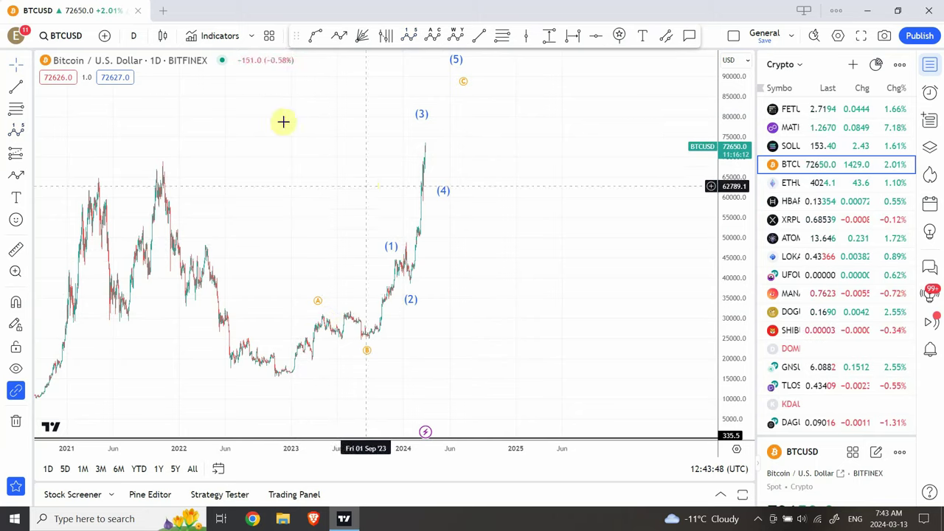
Step: On the 4-hour interval, draw a Fibonacci retracement from the September 2023 low to about 48,748 and raise its lower anchor to about 27,623
{"action": "left_click", "coordinate": [136, 37]}
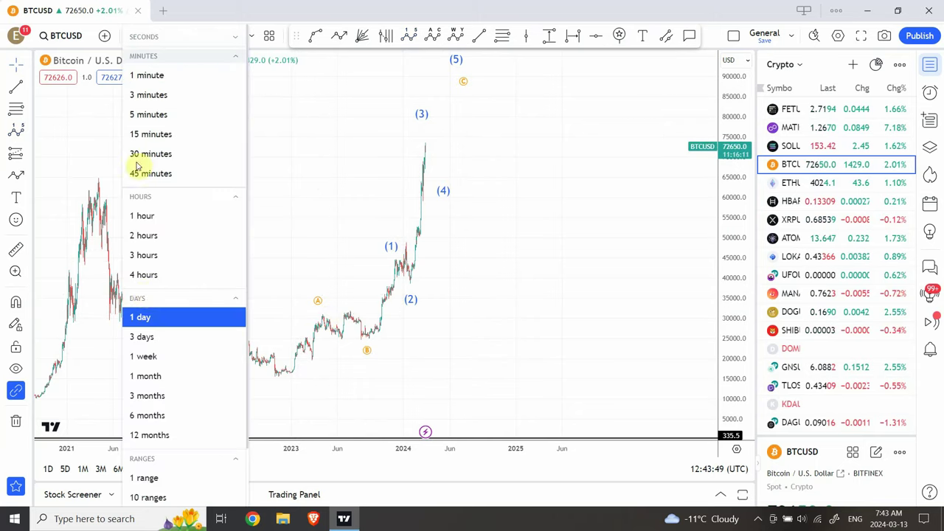
{"action": "left_click", "coordinate": [146, 274]}
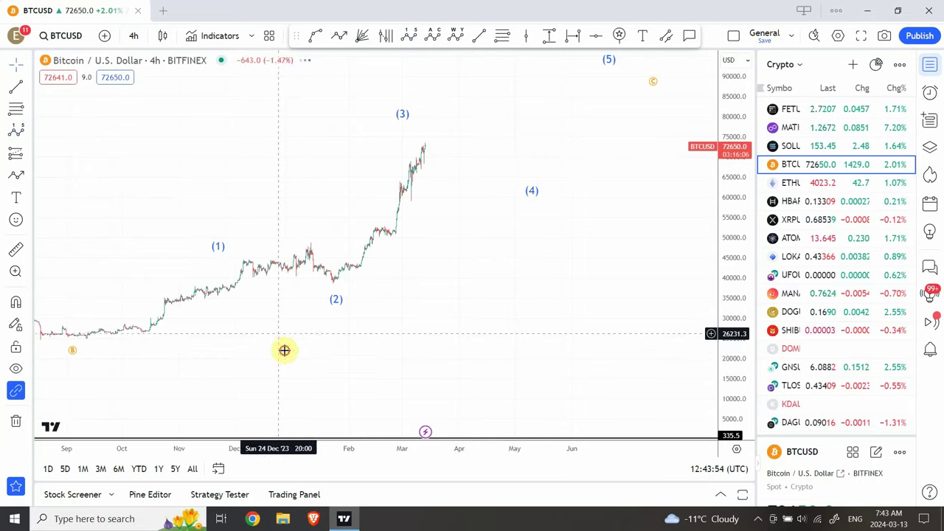
{"action": "left_click_drag", "start_coordinate": [285, 349], "coordinate": [553, 322]}
{"action": "left_click_drag", "start_coordinate": [742, 295], "coordinate": [732, 123]}
{"action": "left_click_drag", "start_coordinate": [536, 368], "coordinate": [501, 379]}
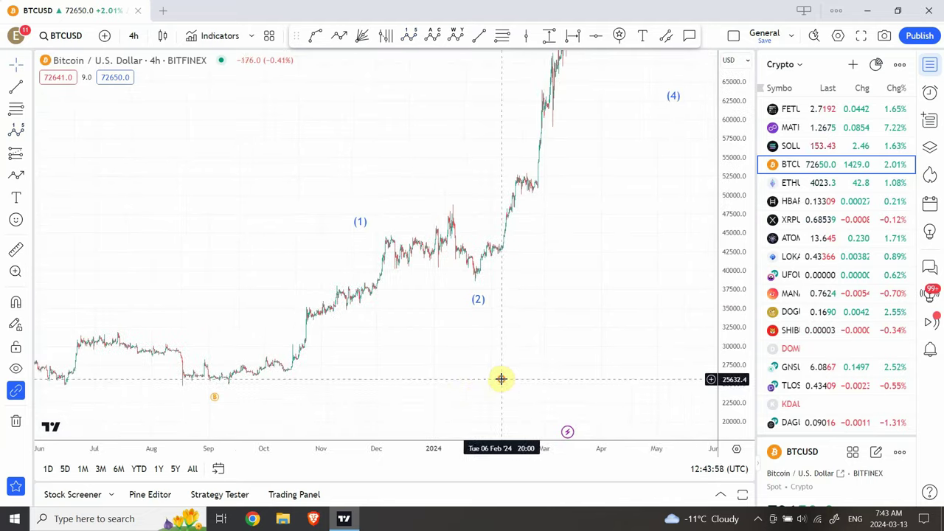
{"action": "left_click_drag", "start_coordinate": [729, 317], "coordinate": [747, 169]}
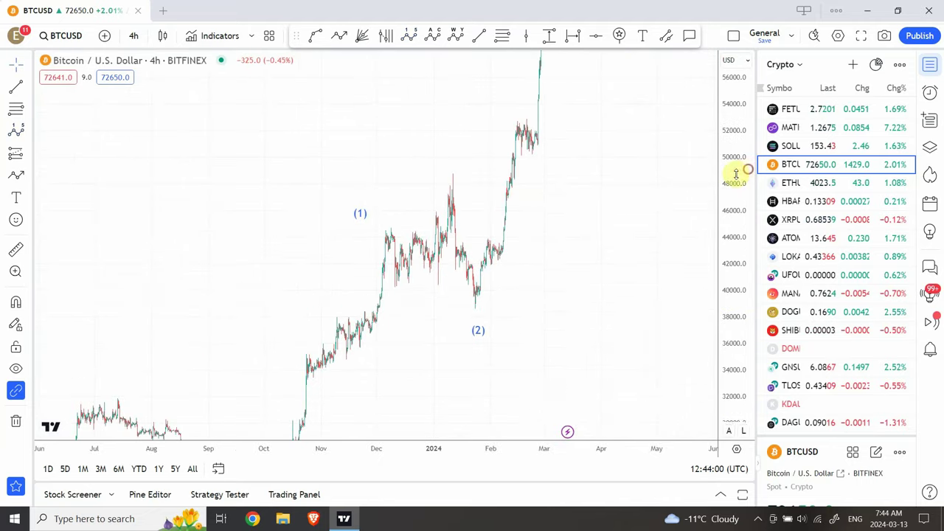
{"action": "left_click_drag", "start_coordinate": [546, 323], "coordinate": [575, 226]}
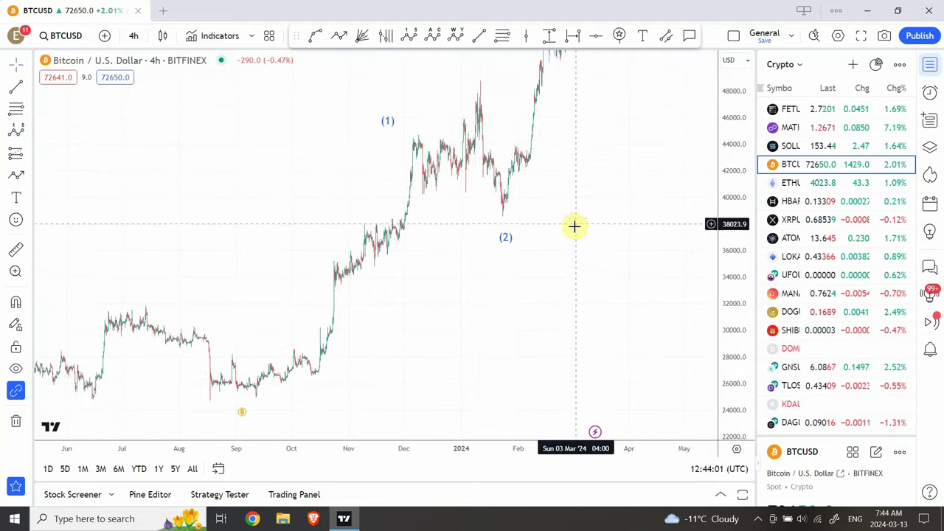
{"action": "left_click", "coordinate": [502, 36]}
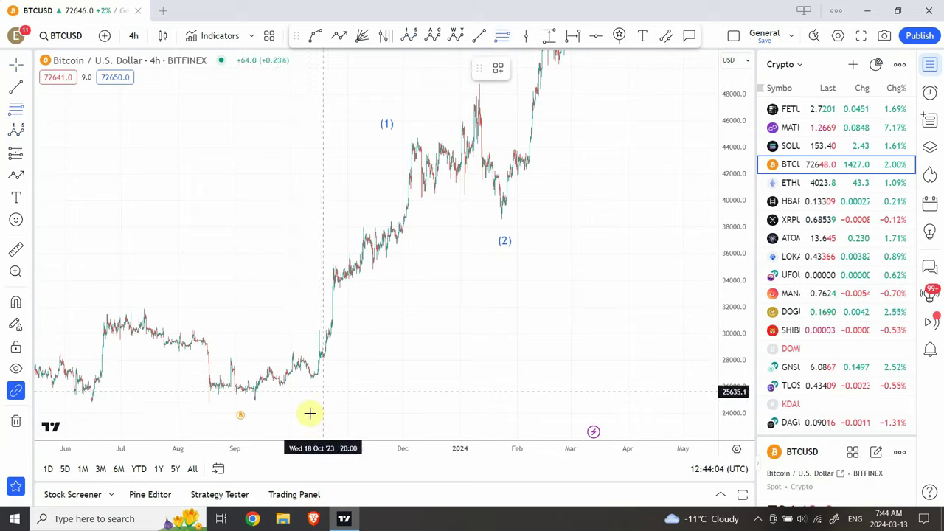
{"action": "left_click", "coordinate": [255, 400]}
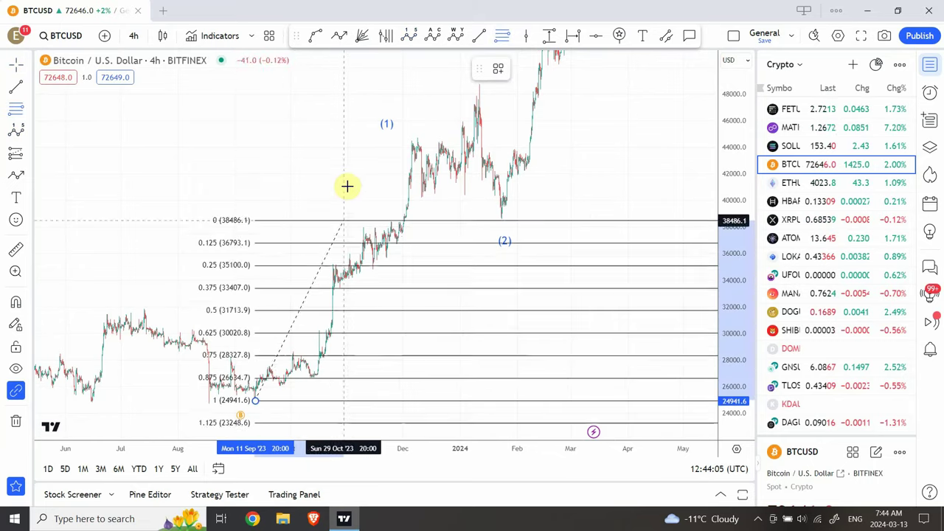
{"action": "left_click", "coordinate": [320, 83]}
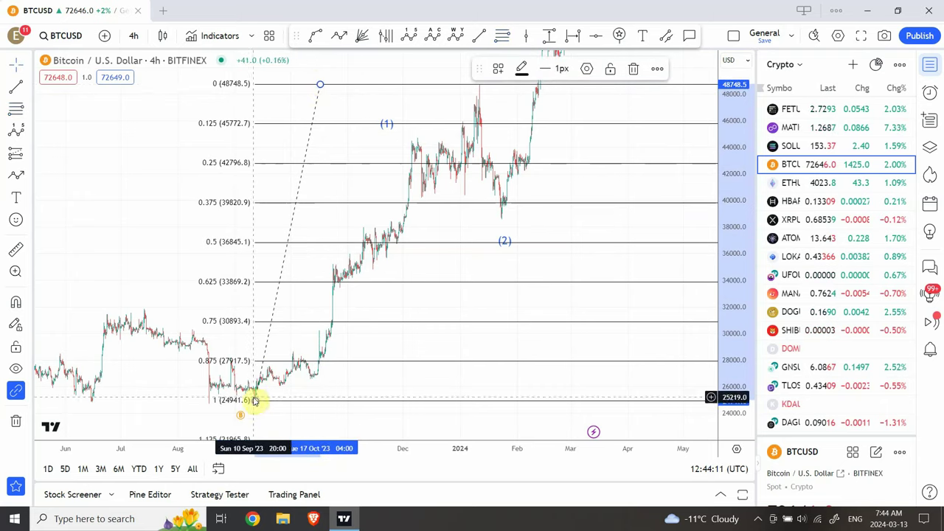
{"action": "left_click_drag", "start_coordinate": [254, 399], "coordinate": [251, 369]}
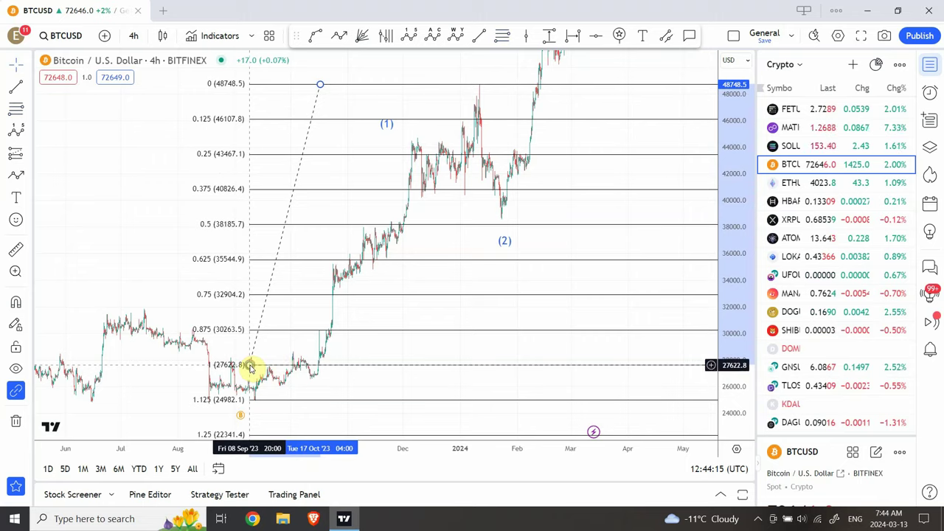
Step: Lower the Fibonacci retracement's upper anchor to the December 2023 high near 44,634 and its lower anchor to about 27,207
{"action": "left_click", "coordinate": [390, 312]}
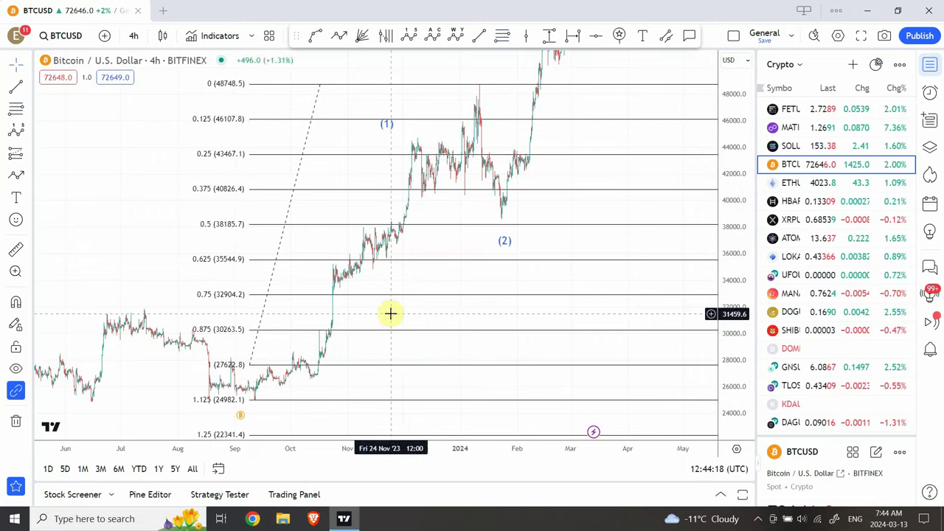
{"action": "left_click_drag", "start_coordinate": [434, 316], "coordinate": [428, 322]}
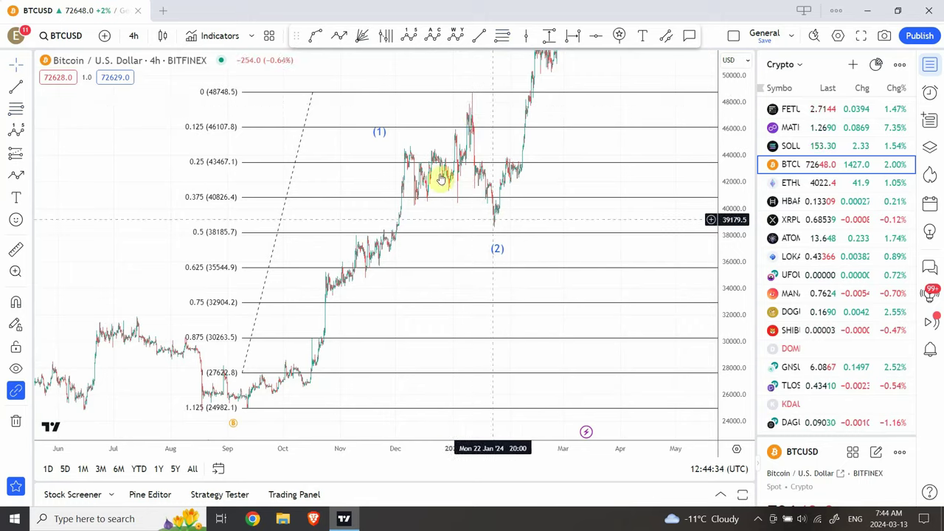
{"action": "left_click_drag", "start_coordinate": [313, 94], "coordinate": [302, 151]}
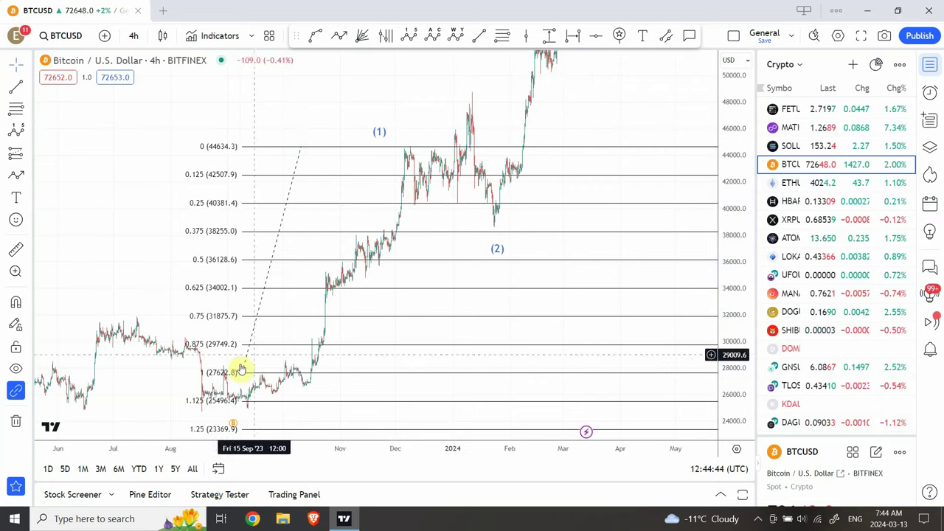
{"action": "left_click_drag", "start_coordinate": [243, 374], "coordinate": [242, 380]}
{"action": "left_click", "coordinate": [248, 413]}
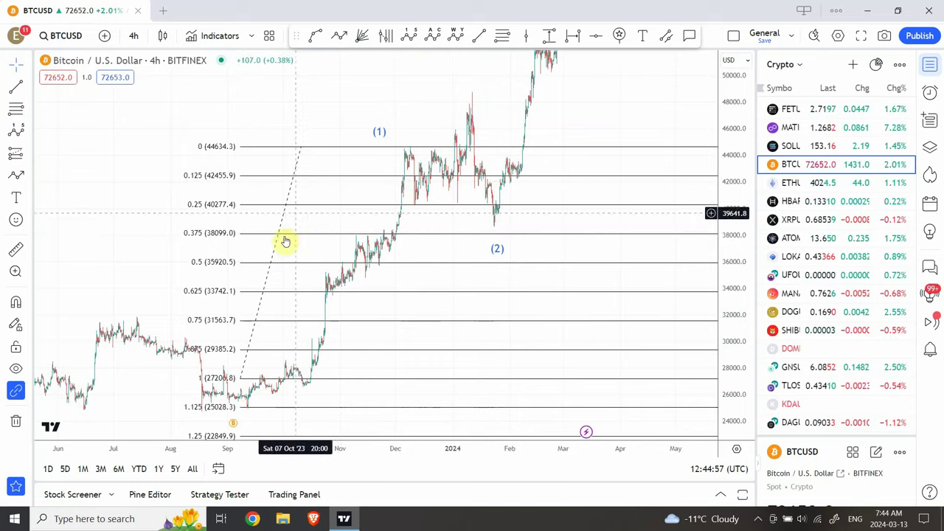
Step: Shift the whole Fibonacci retracement upward so it spans about 31,552 to 48,980
{"action": "left_click", "coordinate": [271, 263]}
{"action": "left_click_drag", "start_coordinate": [271, 262], "coordinate": [281, 223]}
{"action": "left_click_drag", "start_coordinate": [284, 216], "coordinate": [286, 206]}
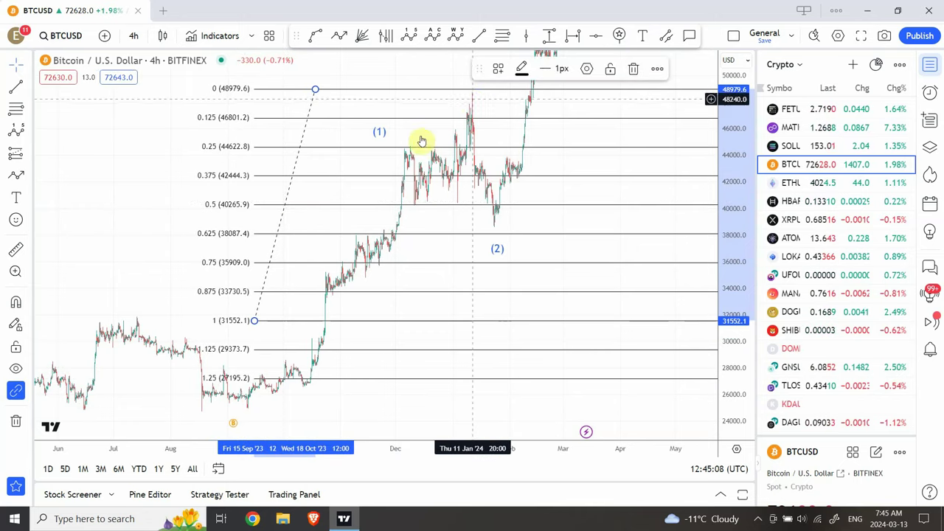
Step: Move the blue (1) wave point to about 44,172 in late November 2023 and (2) to about 38,625 on 19 January 2024
{"action": "left_click_drag", "start_coordinate": [380, 136], "coordinate": [394, 157]}
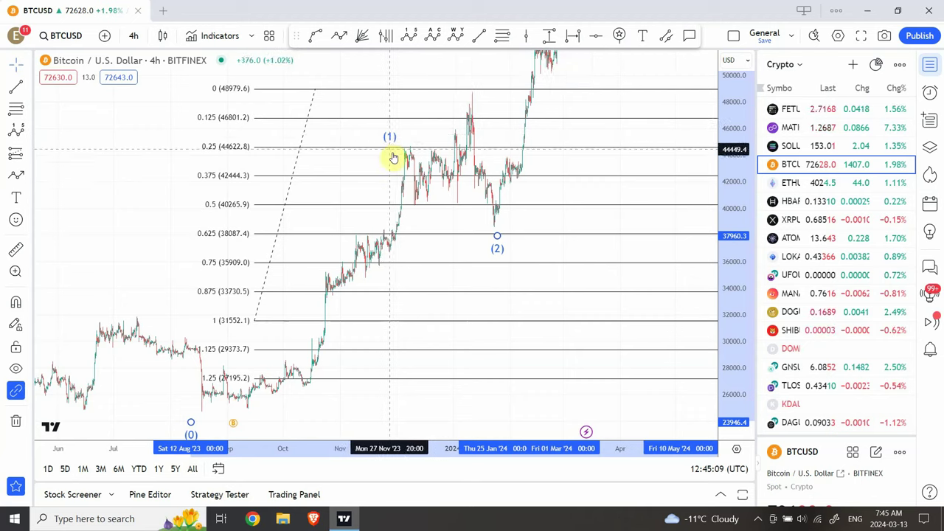
{"action": "left_click_drag", "start_coordinate": [495, 236], "coordinate": [486, 232]}
{"action": "left_click", "coordinate": [408, 164]}
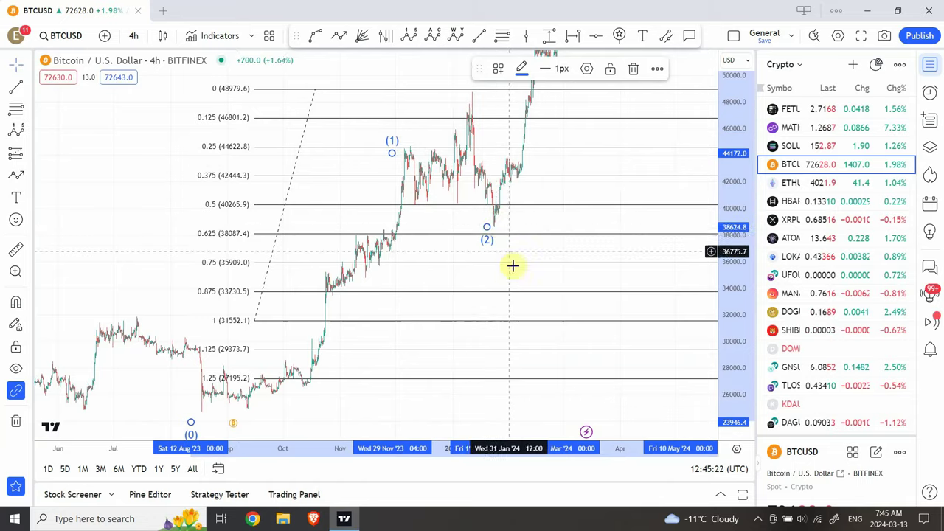
Step: Move the Fibonacci retracement over the 2024 rally, setting its upper anchor to about 73,505 and its lower anchor to about 42,612
{"action": "left_click_drag", "start_coordinate": [550, 246], "coordinate": [519, 297]}
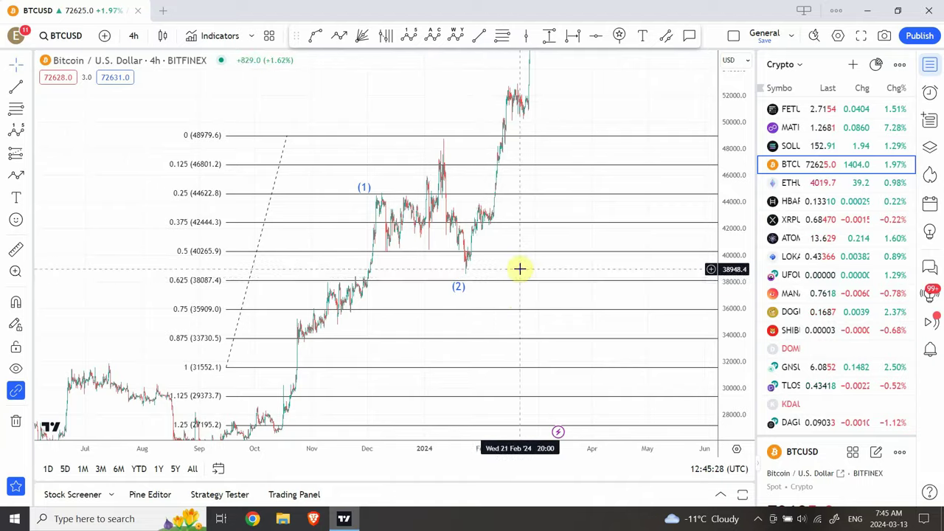
{"action": "left_click_drag", "start_coordinate": [518, 267], "coordinate": [497, 349]}
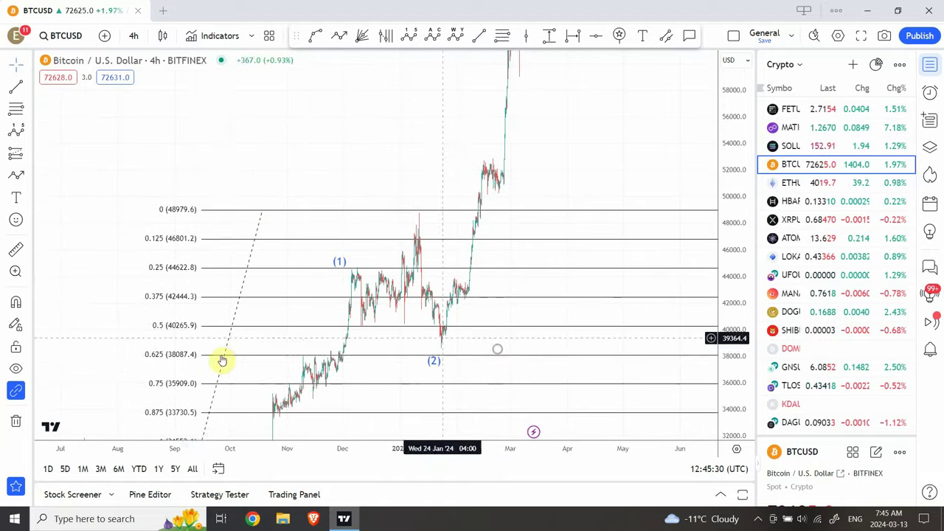
{"action": "mouse_move", "coordinate": [223, 361]}
{"action": "left_mouse_down"}
{"action": "mouse_move", "coordinate": [371, 213]}
{"action": "mouse_move", "coordinate": [418, 146]}
{"action": "mouse_move", "coordinate": [413, 172]}
{"action": "mouse_move", "coordinate": [527, 213]}
{"action": "mouse_move", "coordinate": [500, 276]}
{"action": "mouse_move", "coordinate": [493, 333]}
{"action": "mouse_move", "coordinate": [501, 322]}
{"action": "left_mouse_up"}
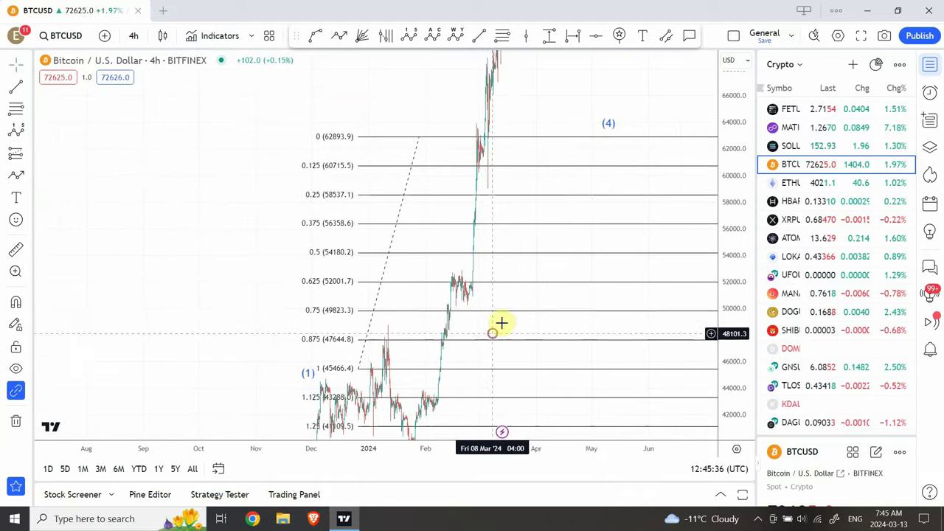
{"action": "left_click_drag", "start_coordinate": [731, 126], "coordinate": [721, 244]}
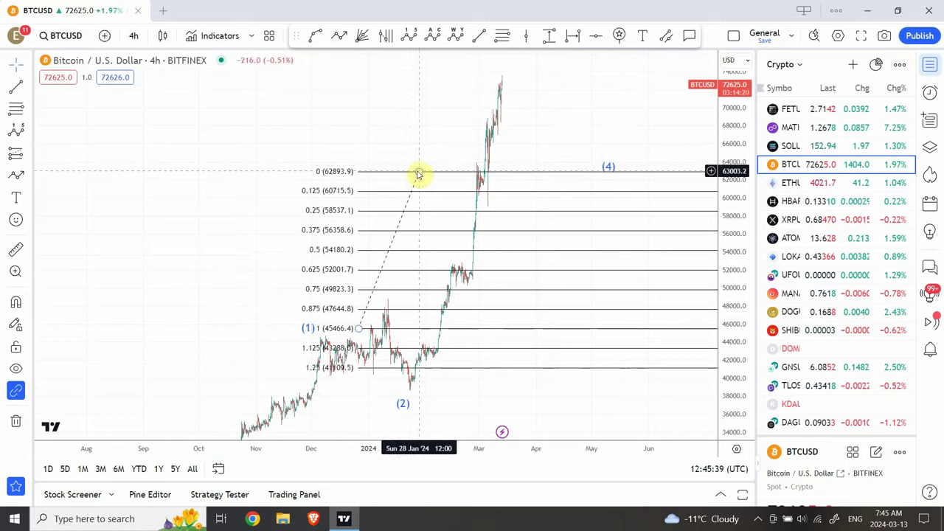
{"action": "left_click_drag", "start_coordinate": [418, 174], "coordinate": [435, 76]}
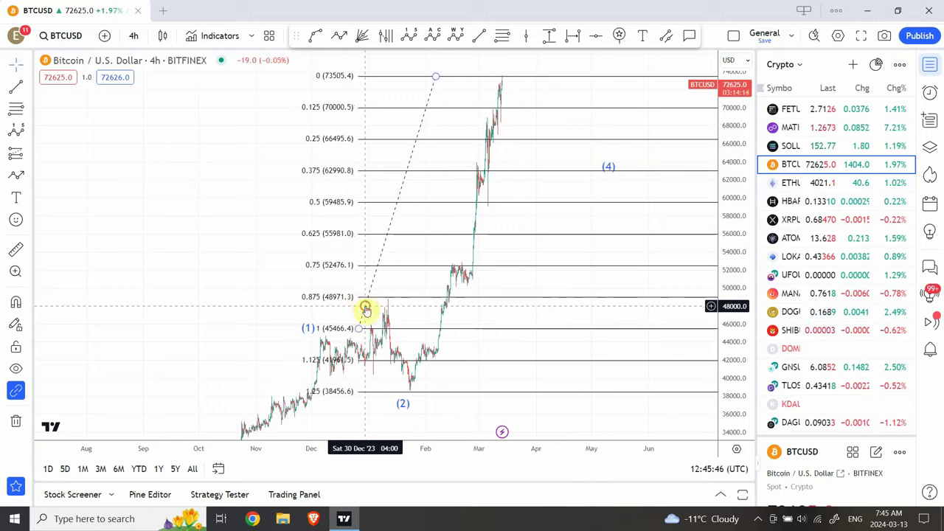
{"action": "left_click_drag", "start_coordinate": [359, 328], "coordinate": [358, 358]}
{"action": "left_click", "coordinate": [545, 161]}
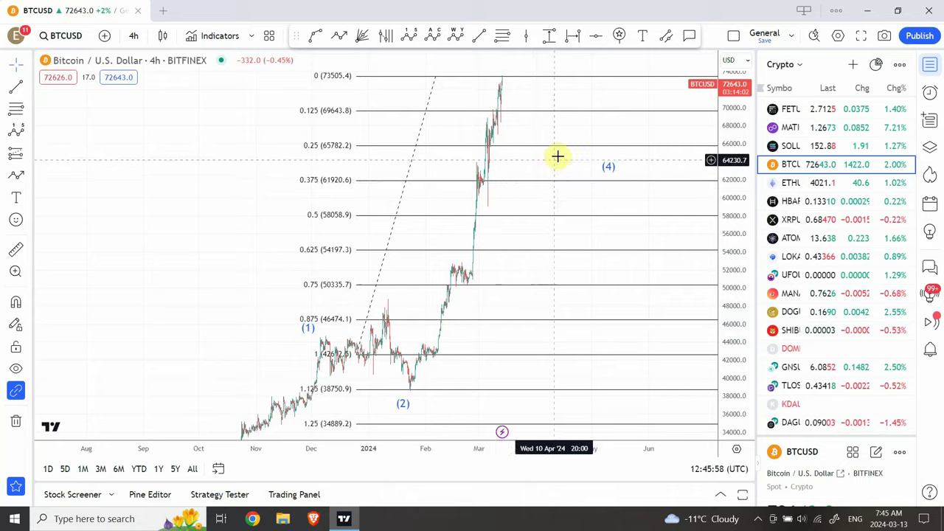
Step: Move the blue (4) wave point to about 65,390 in early April 2024 and delete the Fibonacci retracement
{"action": "left_click_drag", "start_coordinate": [556, 159], "coordinate": [491, 110]}
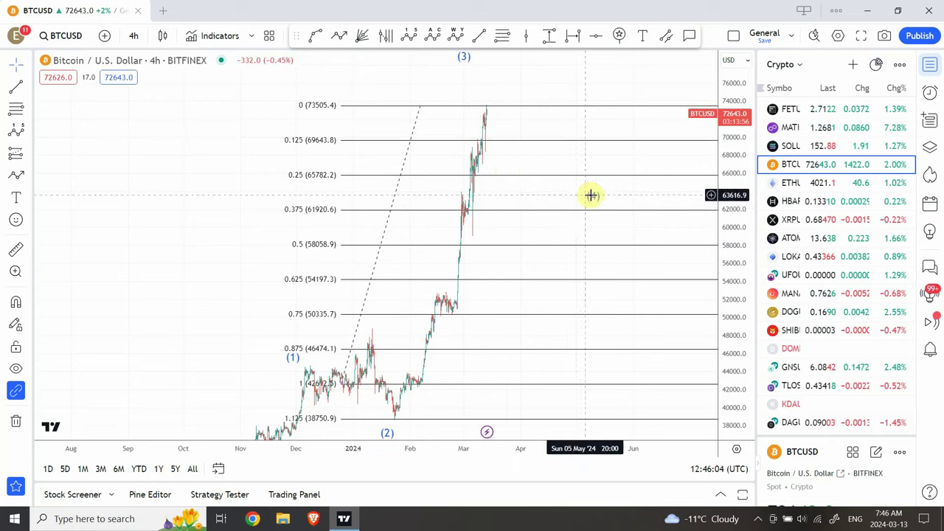
{"action": "left_click_drag", "start_coordinate": [595, 198], "coordinate": [529, 179]}
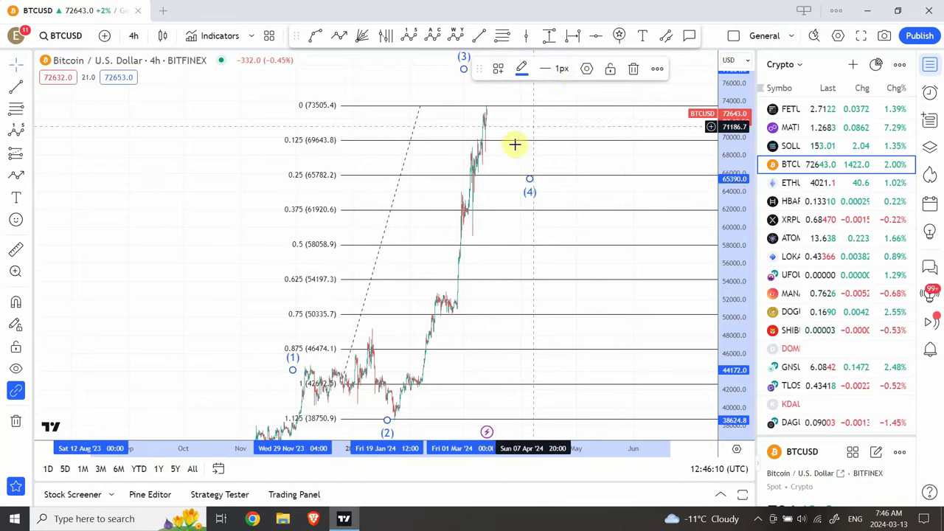
{"action": "left_click_drag", "start_coordinate": [526, 143], "coordinate": [516, 169]}
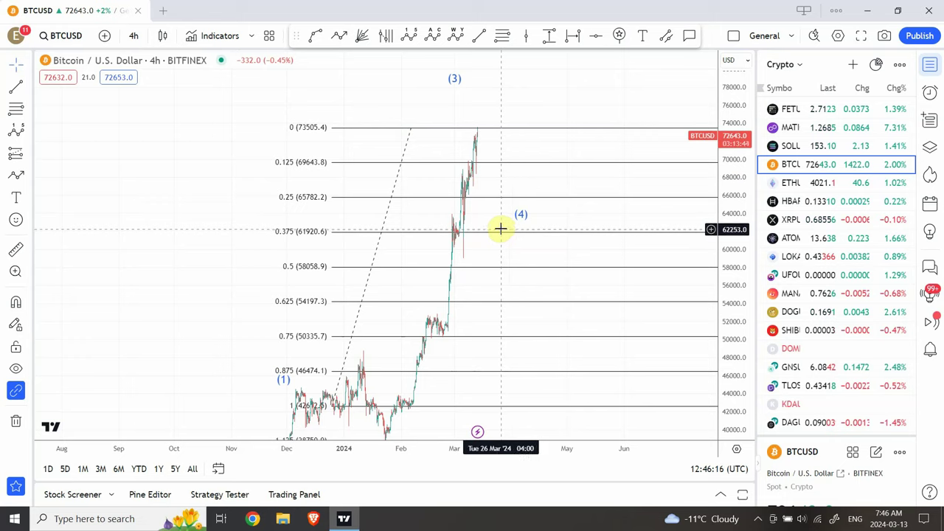
{"action": "left_click", "coordinate": [370, 265]}
{"action": "key", "text": "Delete"}
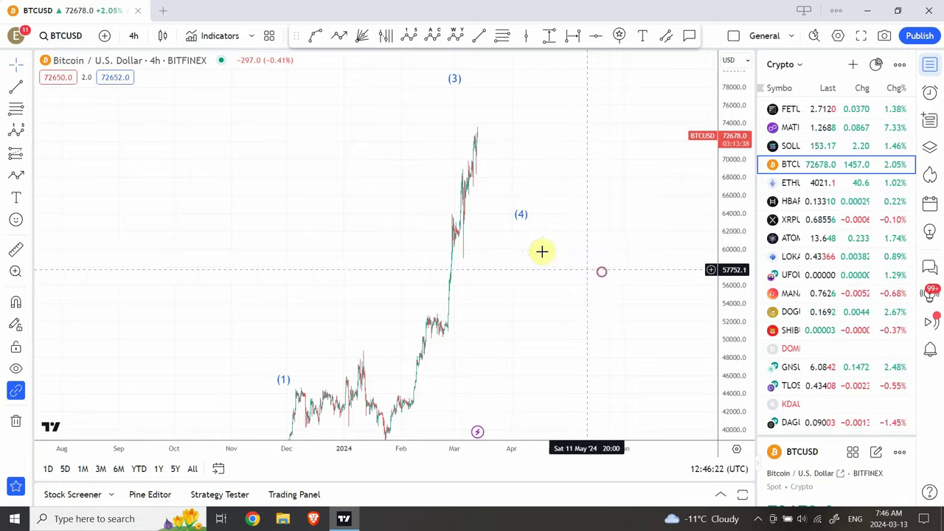
{"action": "left_click_drag", "start_coordinate": [541, 251], "coordinate": [499, 245]}
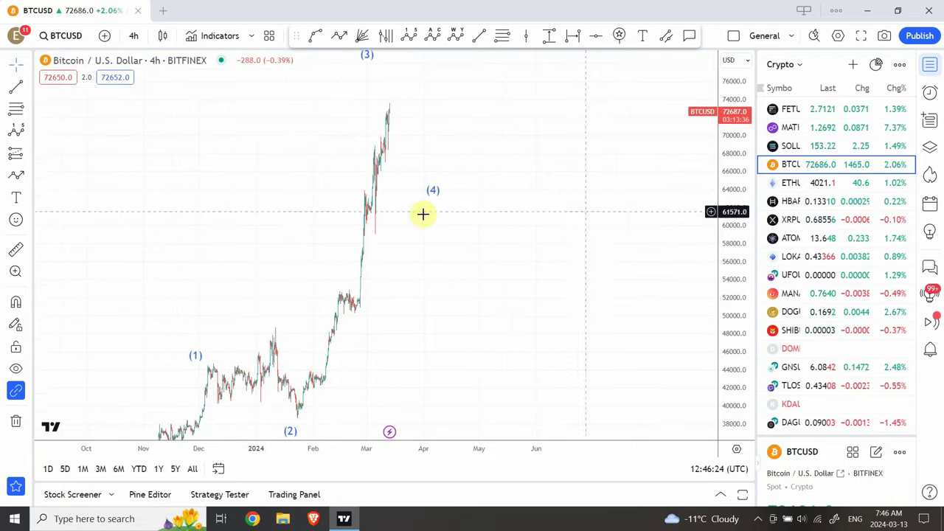
Step: Open the ETHUSD chart on the 3-day interval and compress the price scale to fit the 2021–2024 price action
{"action": "left_click", "coordinate": [809, 188]}
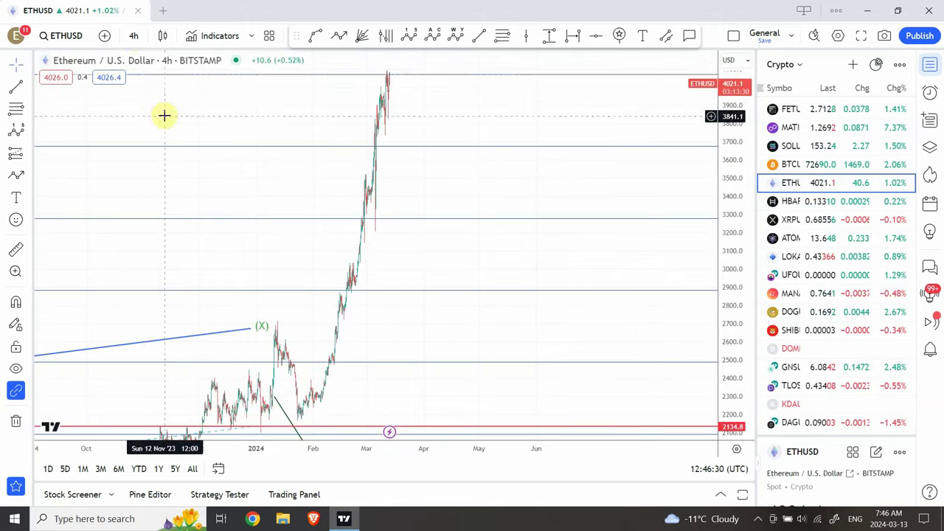
{"action": "left_click", "coordinate": [133, 35]}
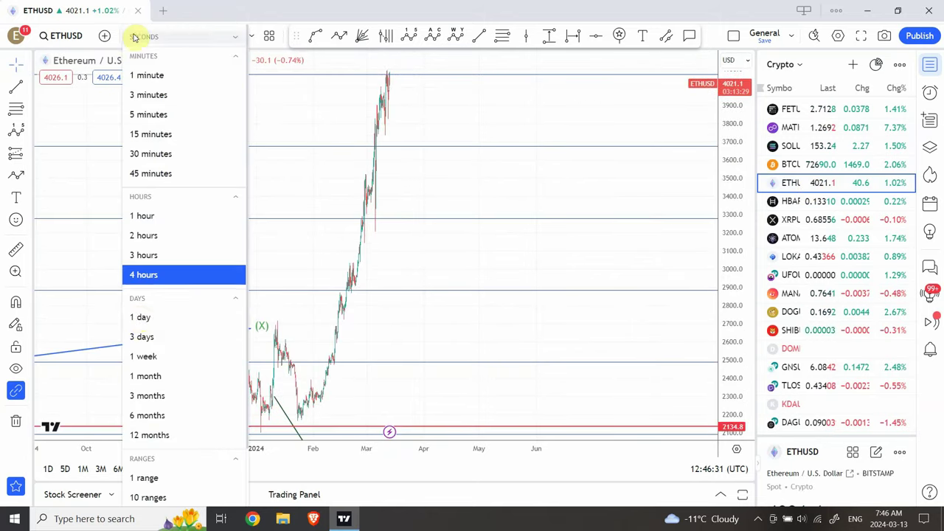
{"action": "left_click", "coordinate": [144, 338]}
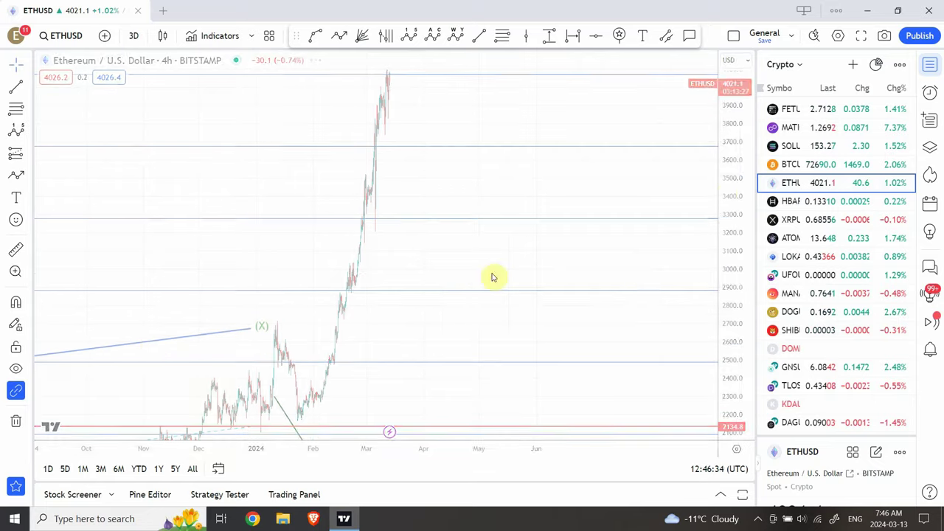
{"action": "left_click_drag", "start_coordinate": [730, 177], "coordinate": [401, 306]}
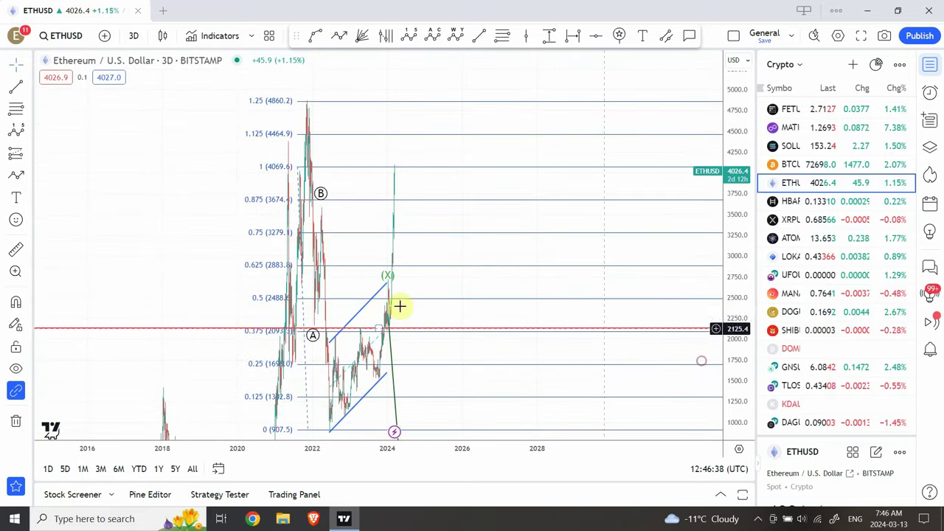
Step: Delete the blue parallel channel and the green (X) wave label over the 2022–2024 Ethereum recovery
{"action": "left_click", "coordinate": [362, 310]}
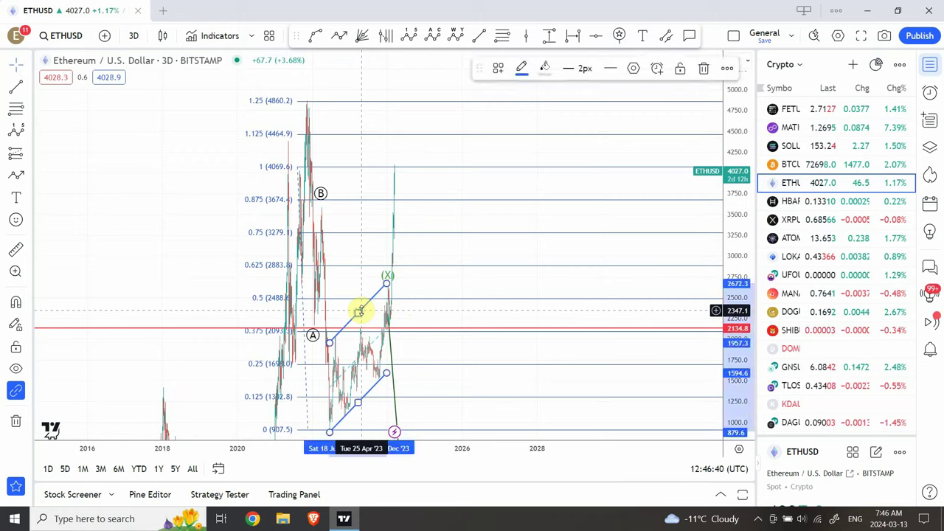
{"action": "key", "text": "Delete"}
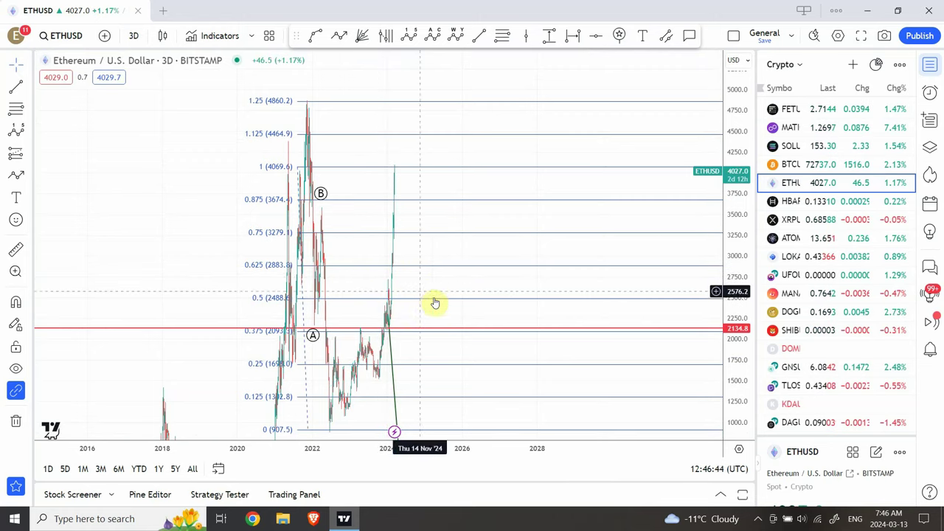
{"action": "left_click_drag", "start_coordinate": [443, 293], "coordinate": [404, 298]}
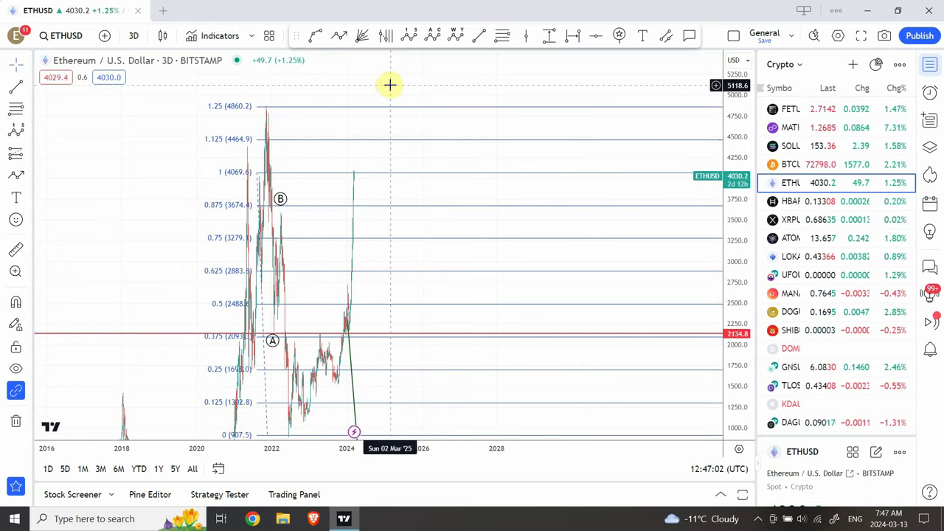
Step: Review the full price history on the HBARUSD chart, and open the XRPUSD chart
{"action": "left_click", "coordinate": [840, 201]}
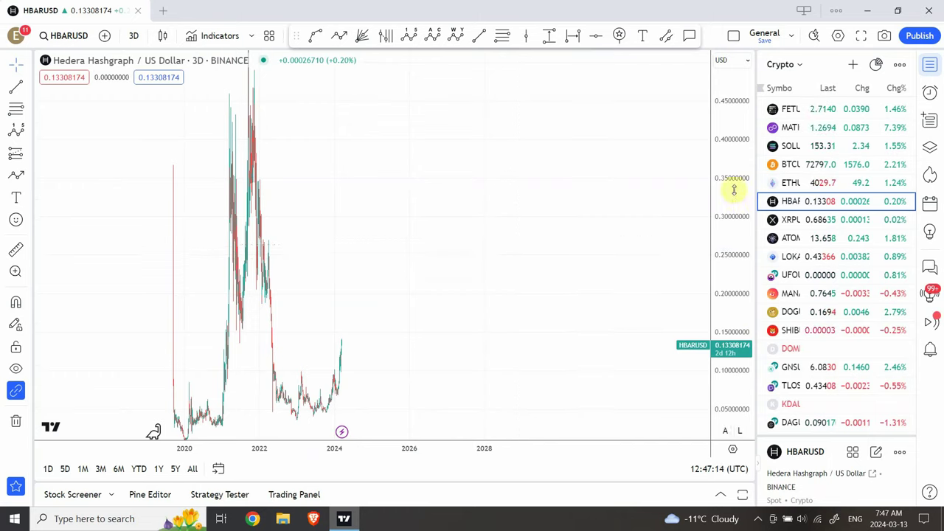
{"action": "left_click_drag", "start_coordinate": [731, 205], "coordinate": [558, 244]}
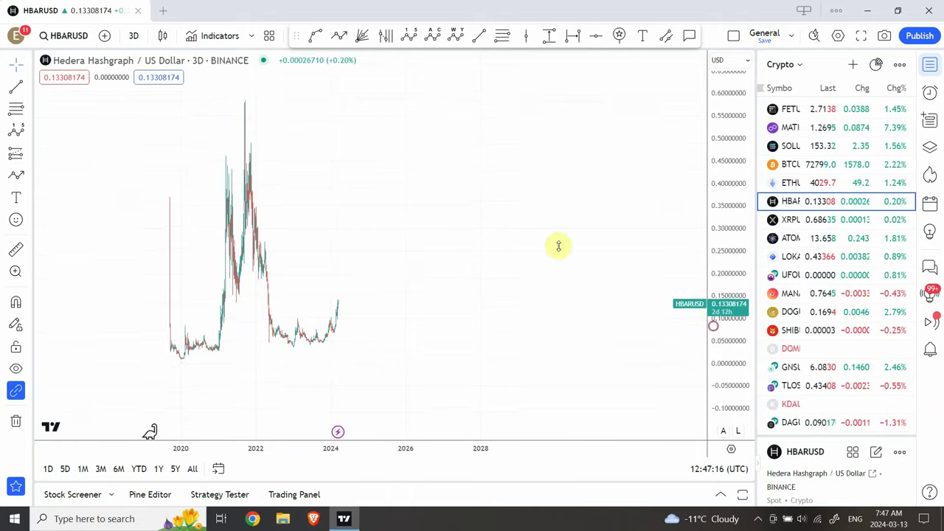
{"action": "left_click_drag", "start_coordinate": [341, 189], "coordinate": [393, 228]}
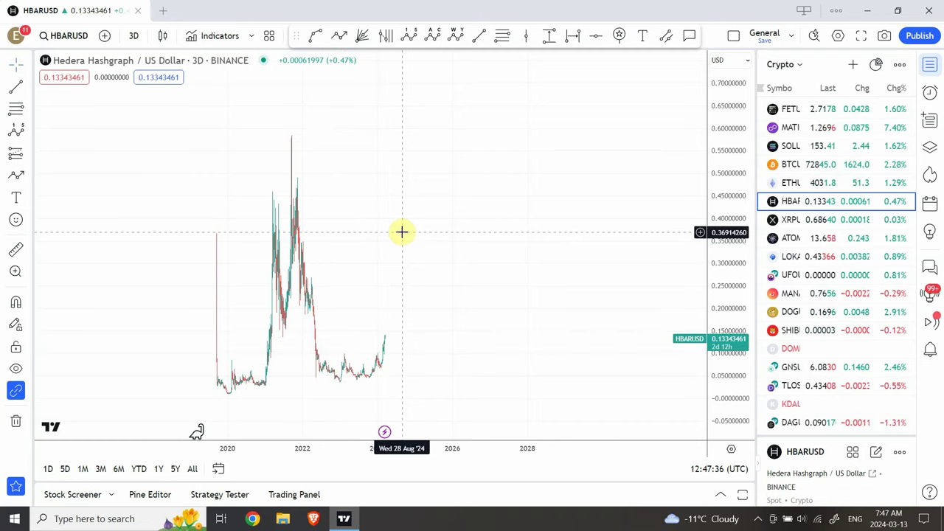
{"action": "left_click", "coordinate": [806, 224]}
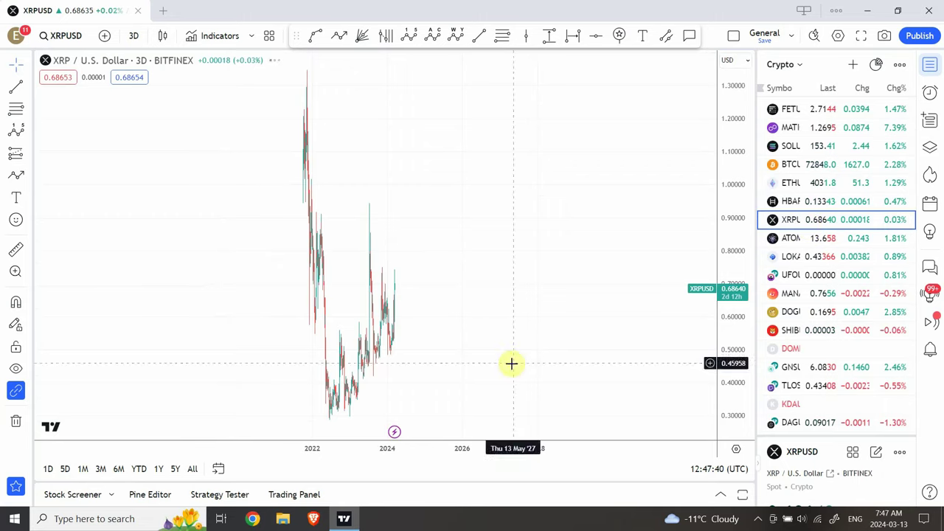